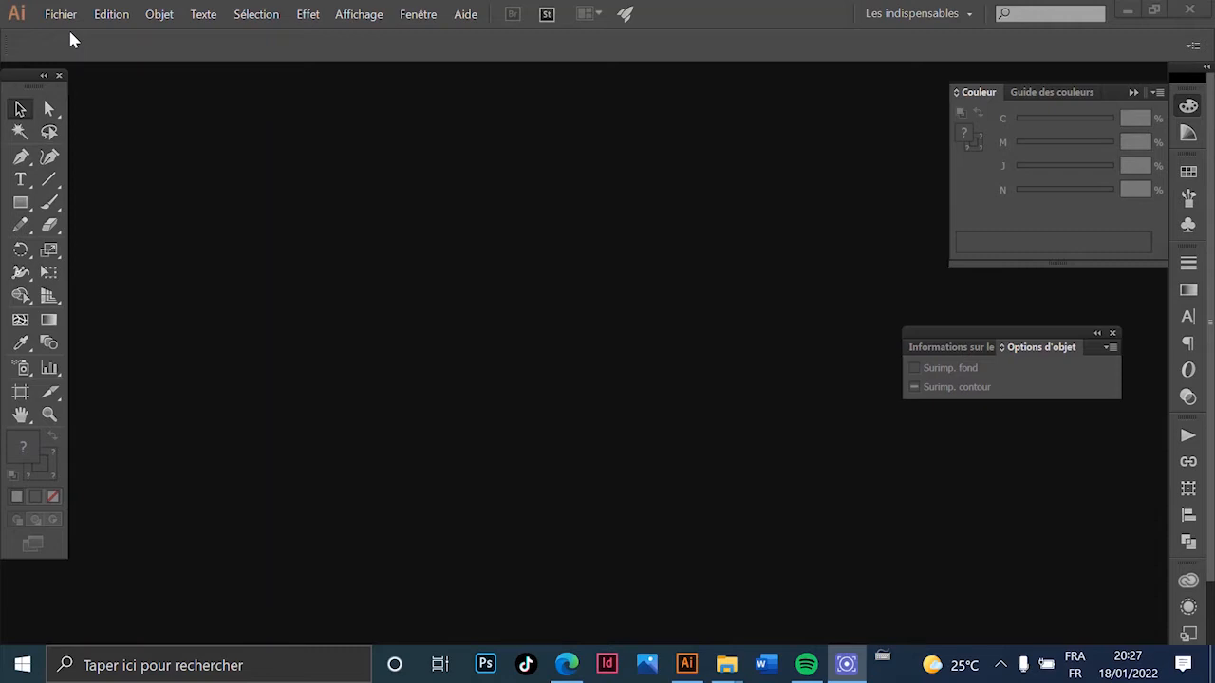
- Create a new 500 mm wide landscape document with 2.5 mm bleed on all sides
click(67, 25)
click(68, 33)
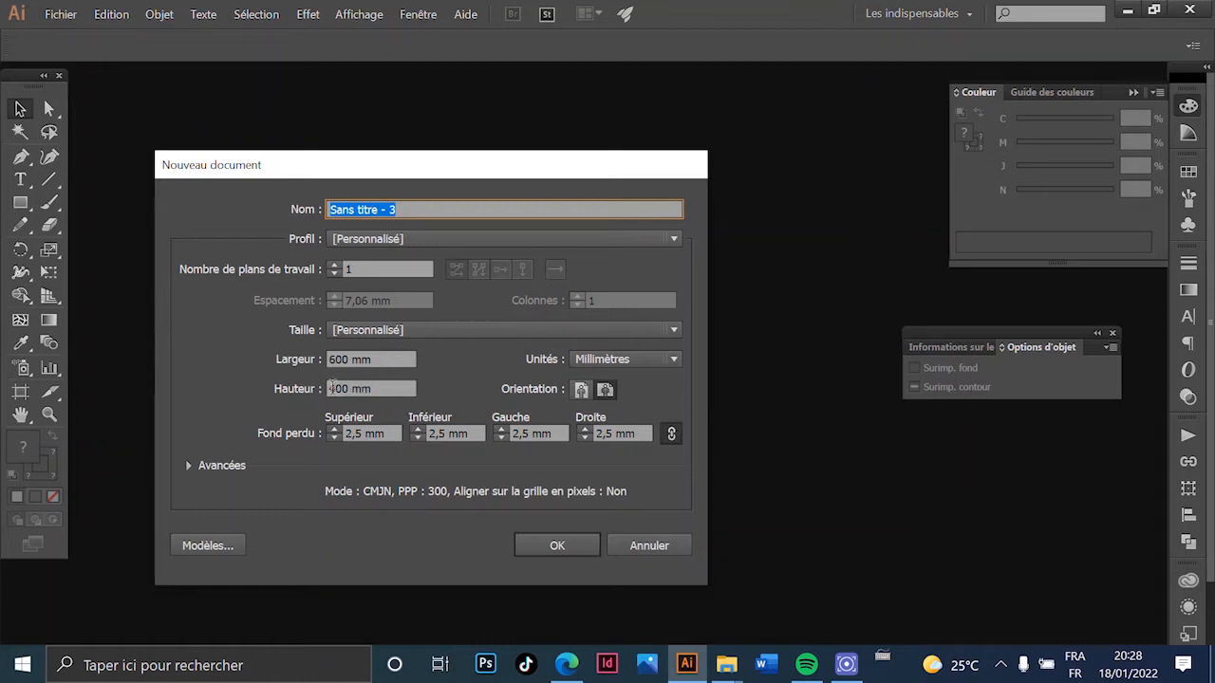
click(573, 541)
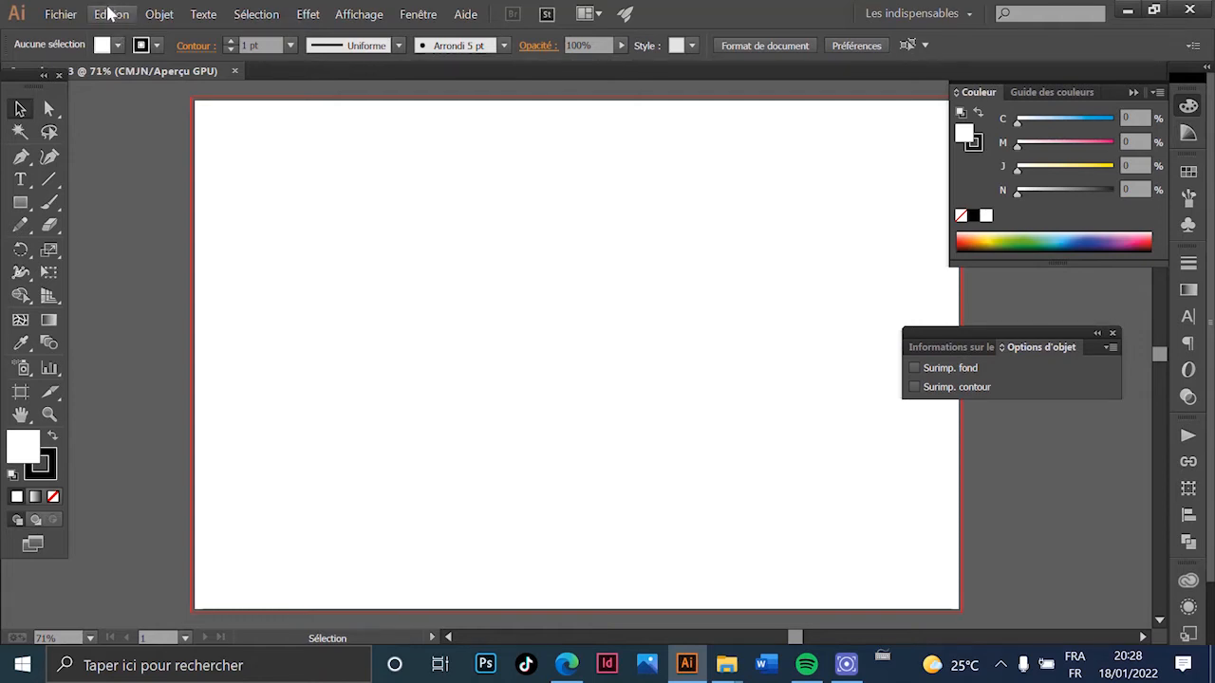
click(61, 15)
- Open logo babadesign.pdf and select and group all pieces of the Baba Design logo
click(109, 74)
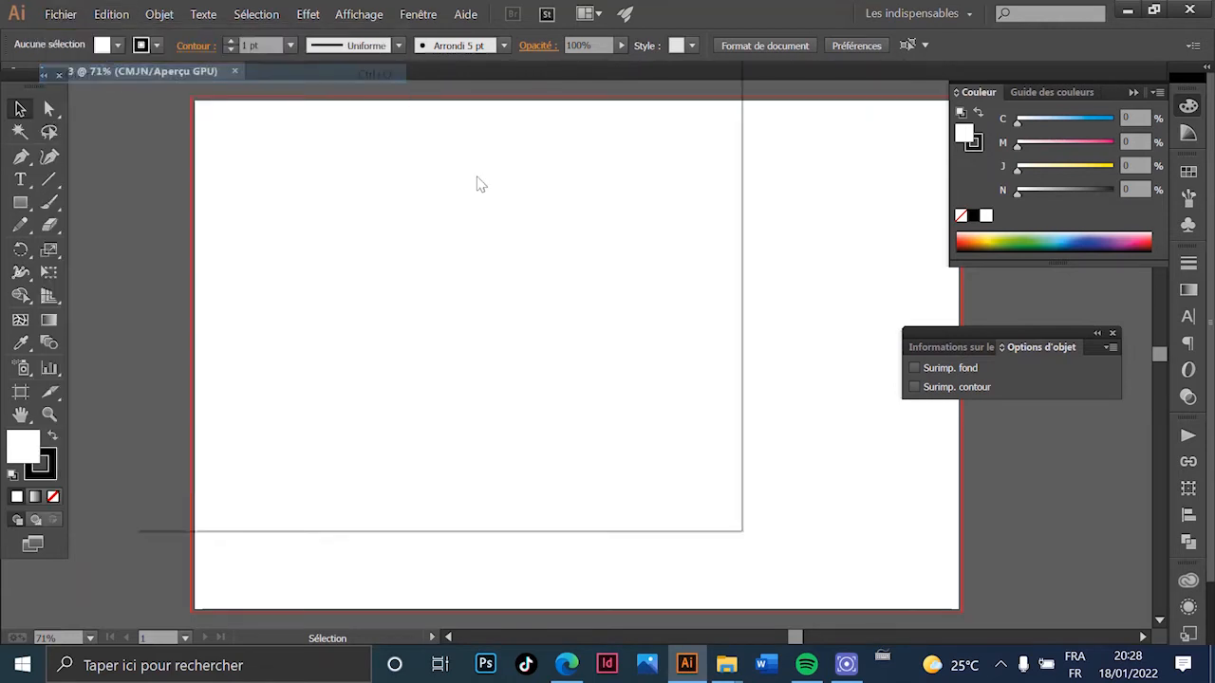
click(410, 237)
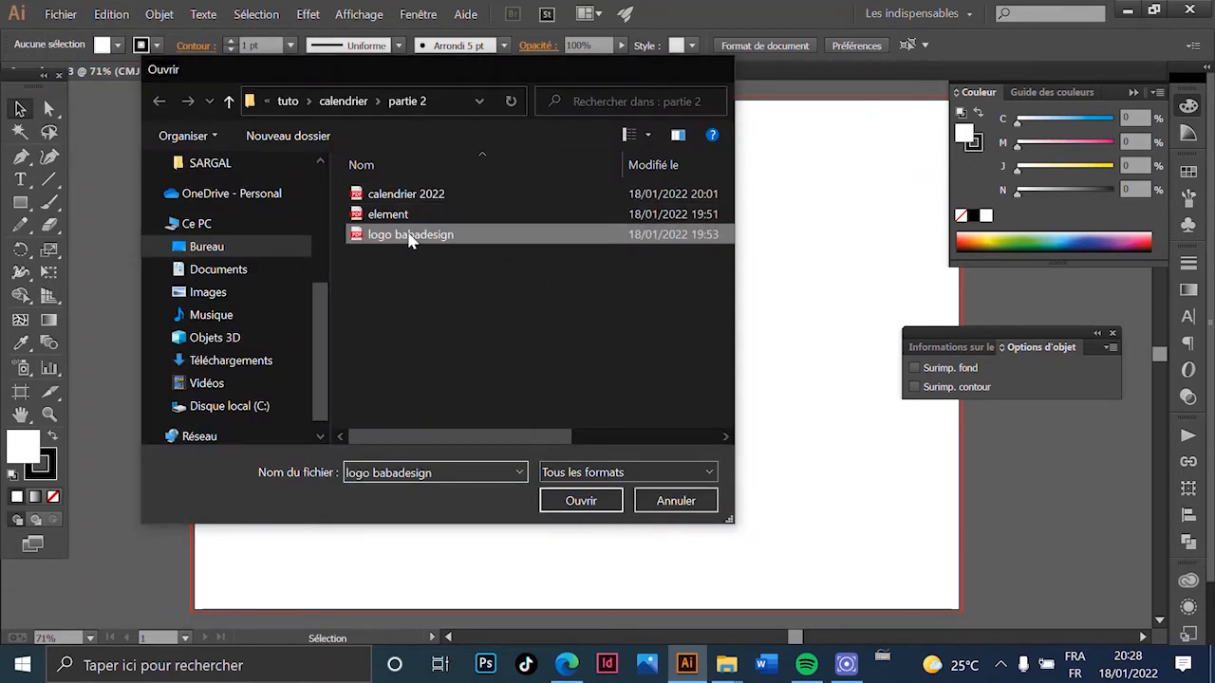
double_click(410, 237)
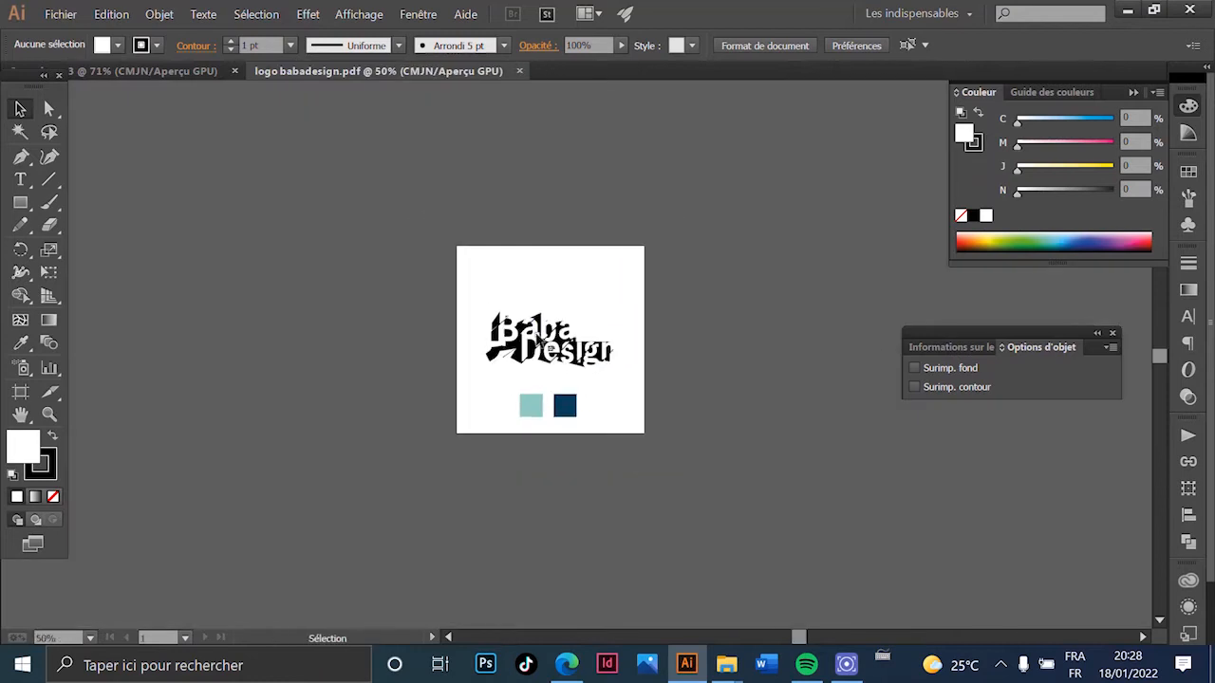
key(ctrl+plus)
key(ctrl+plus)
click(534, 336)
key(a)
drag(714, 235, 361, 417)
key(ctrl+g)
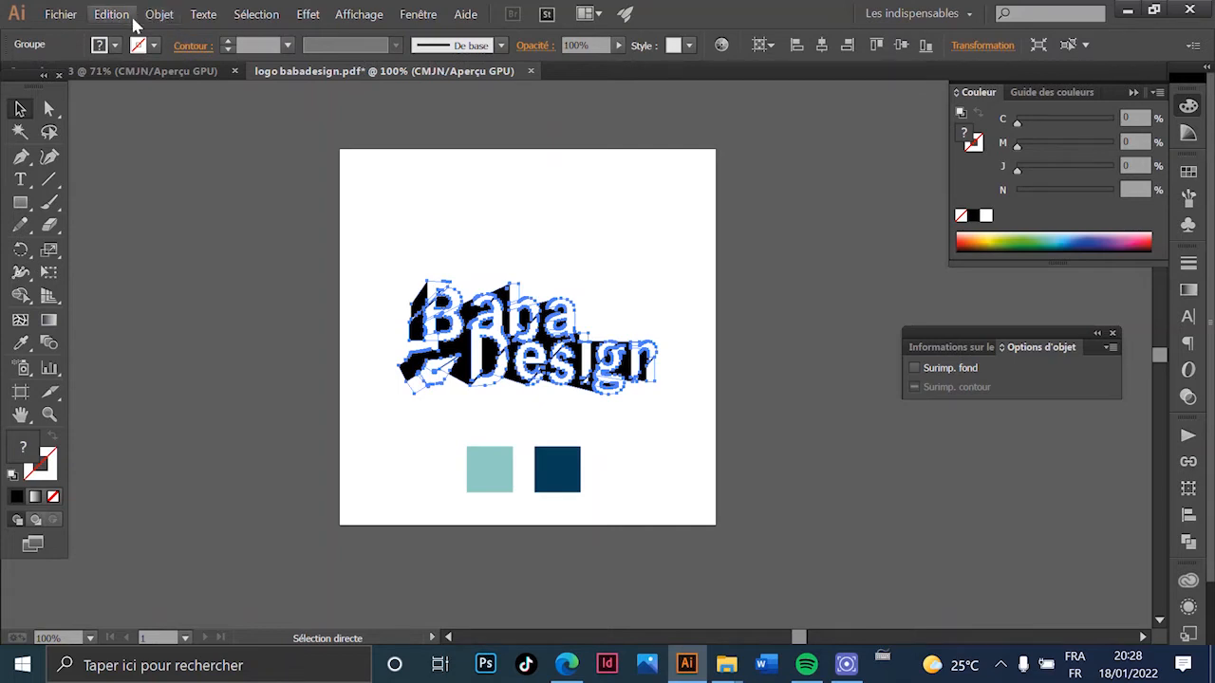
- Paste the logo into the calendar document and shrink it into the top-left corner
click(176, 73)
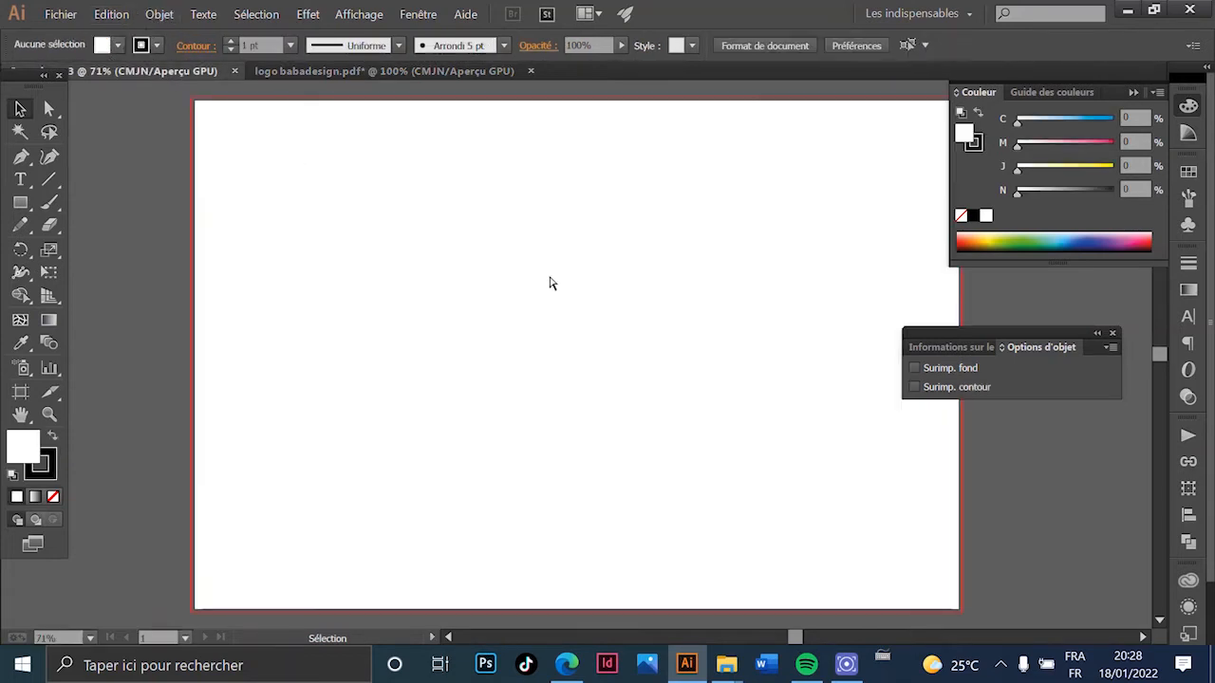
key(ctrl+v)
drag(597, 378, 331, 182)
drag(405, 197, 349, 174)
click(338, 220)
drag(518, 155, 406, 221)
drag(336, 121, 108, 276)
drag(255, 317, 376, 281)
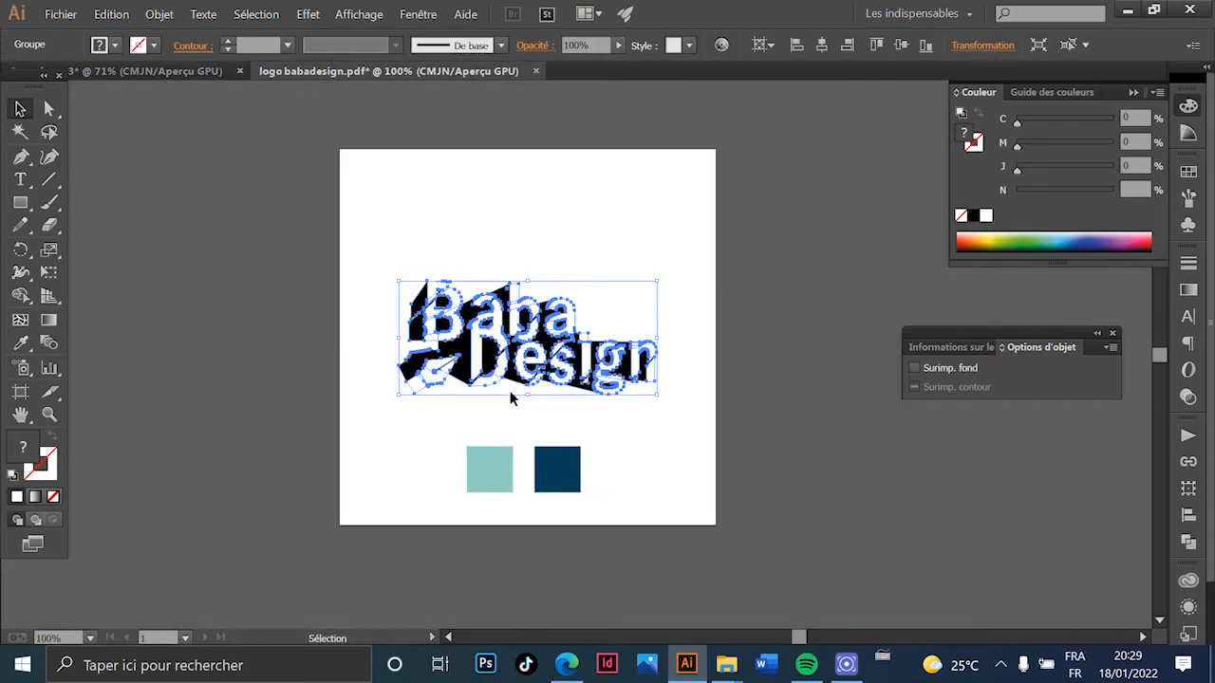
- Copy the light teal and dark blue squares from the logo file onto the calendar's pasteboard
click(329, 449)
key(a)
drag(626, 359, 449, 440)
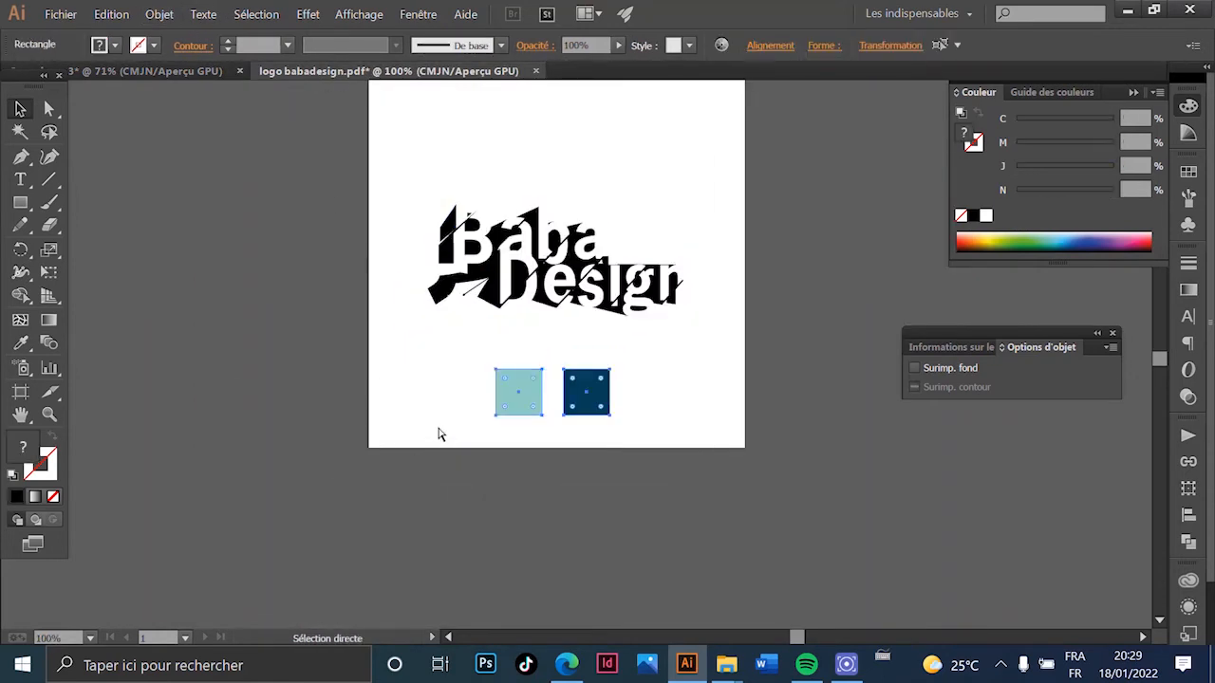
key(v)
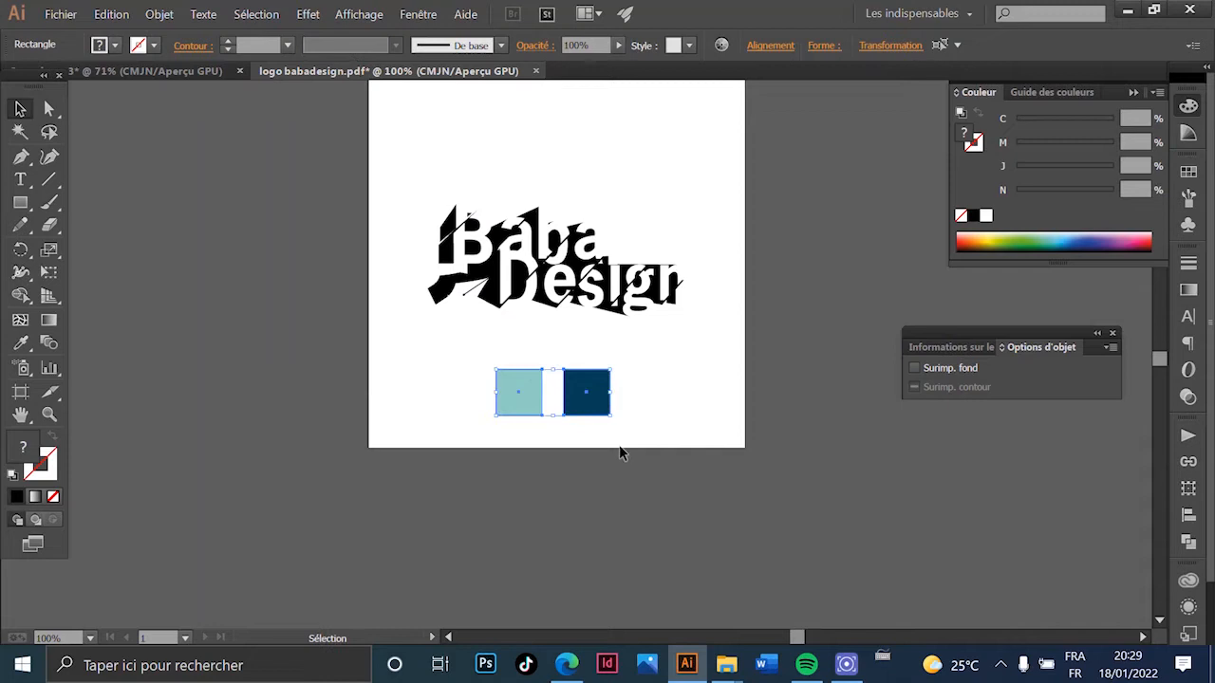
click(203, 71)
key(ctrl+v)
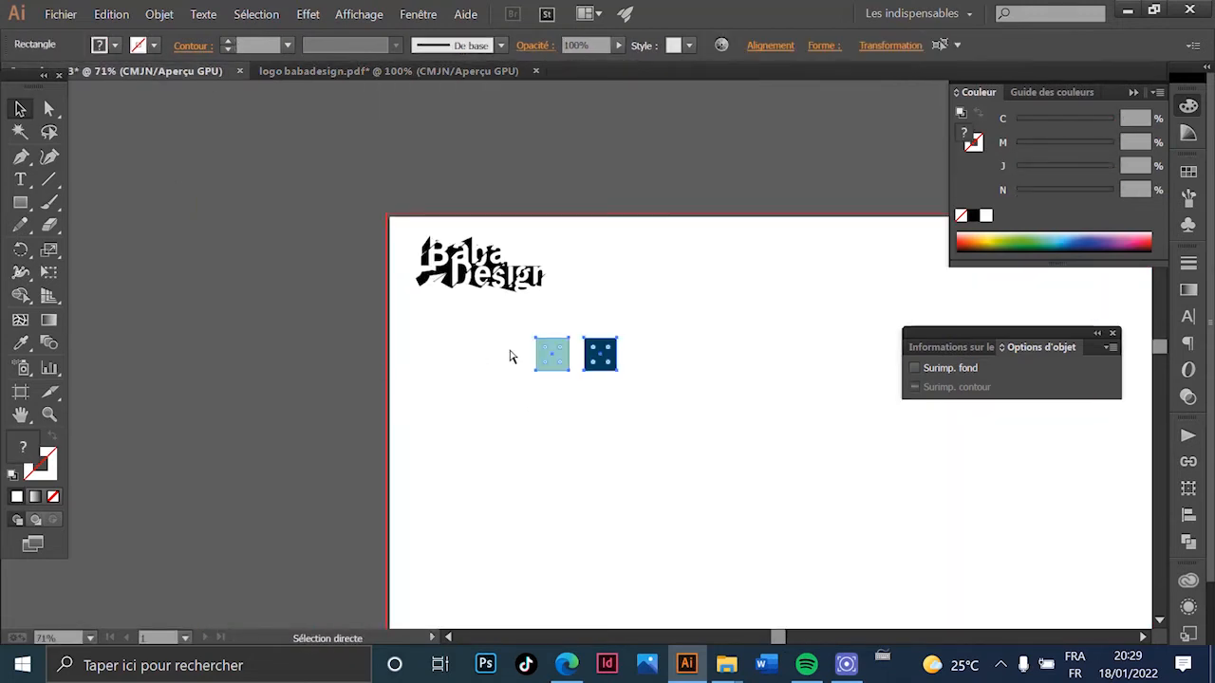
drag(343, 313, 342, 312)
scroll(269, 282, right, 2)
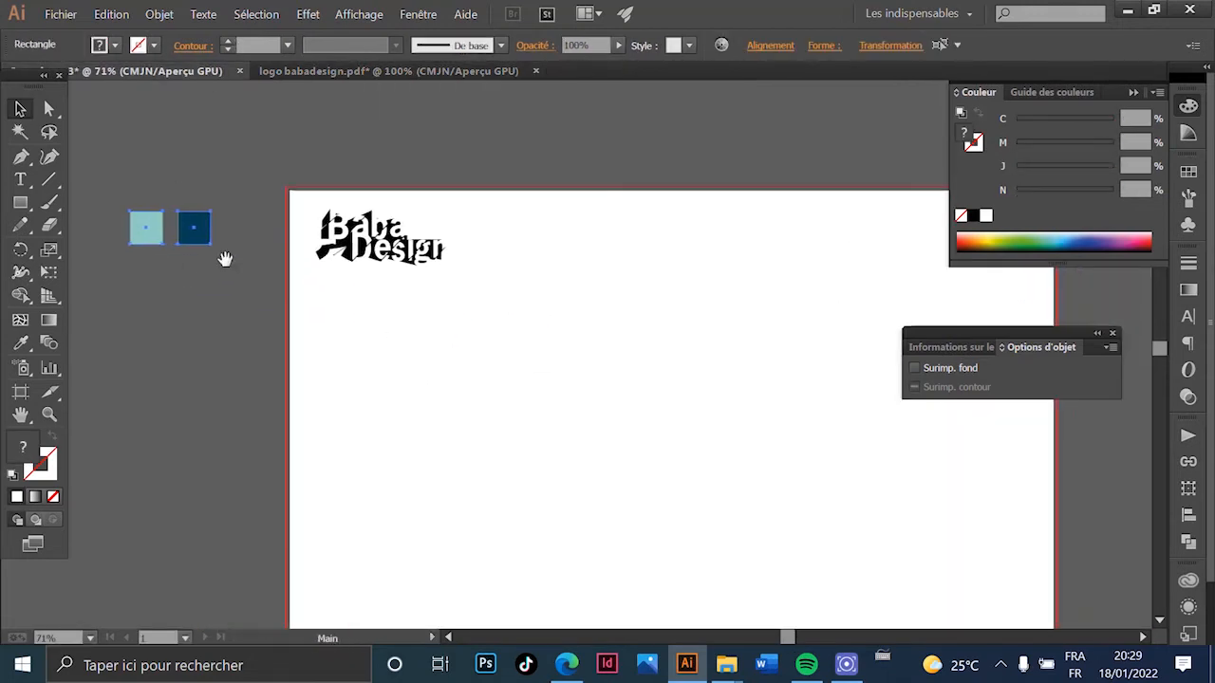
scroll(217, 364, down, 2)
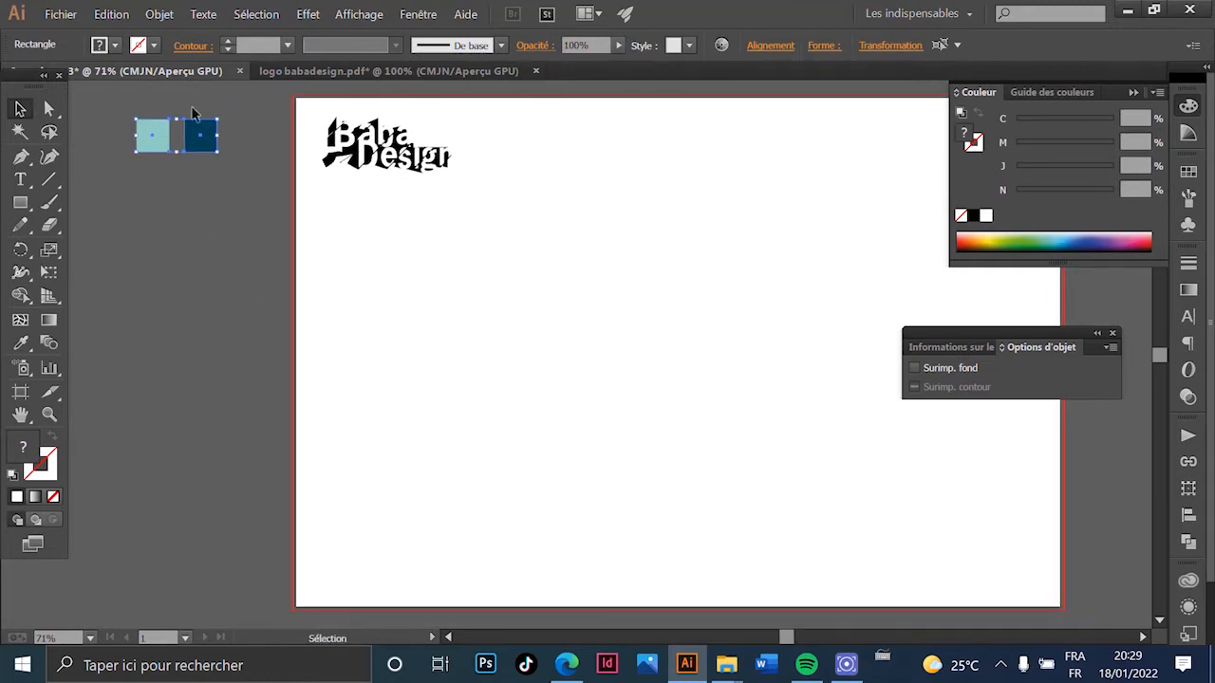
scroll(406, 328, down, 1)
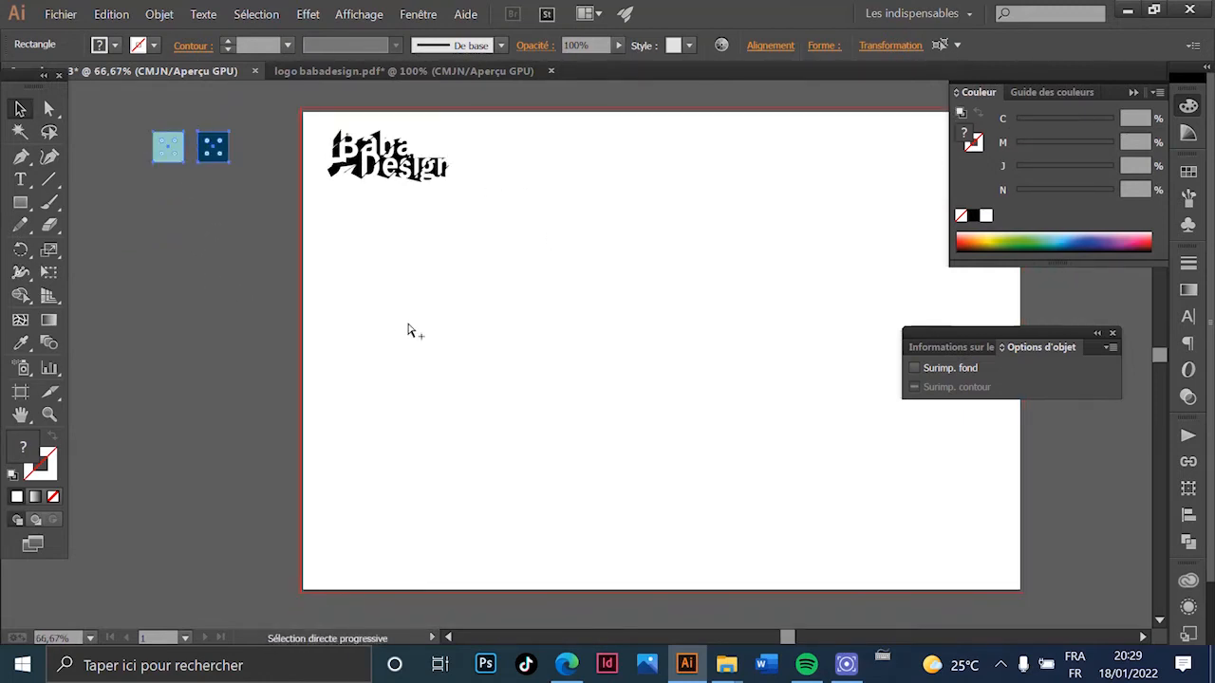
scroll(464, 331, right, 1)
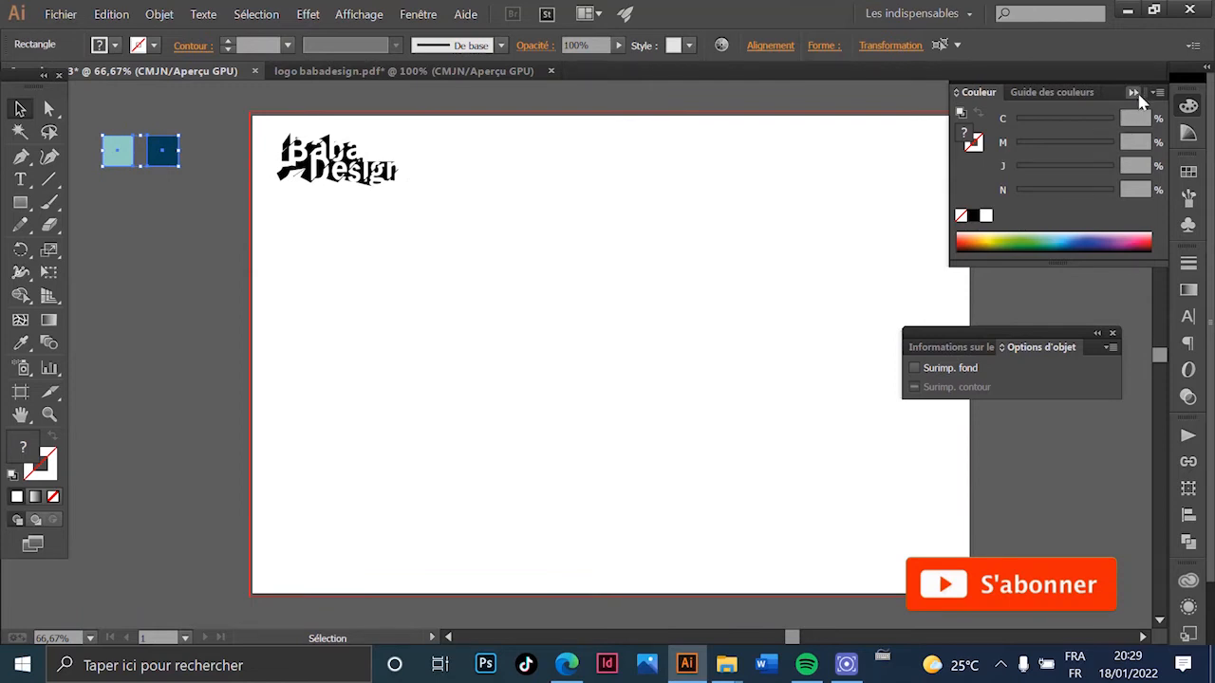
- Collapse the Couleur panel and dock the Options d'objet panel out of the way
click(1133, 92)
drag(1067, 339, 1187, 474)
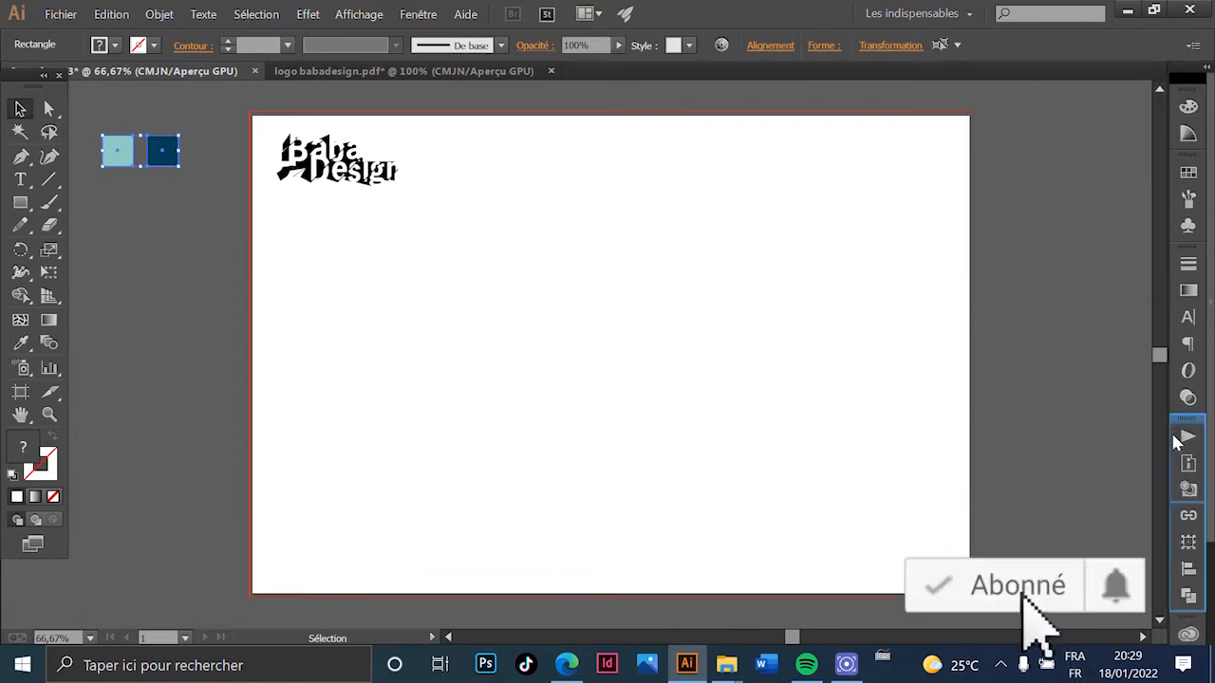
click(513, 244)
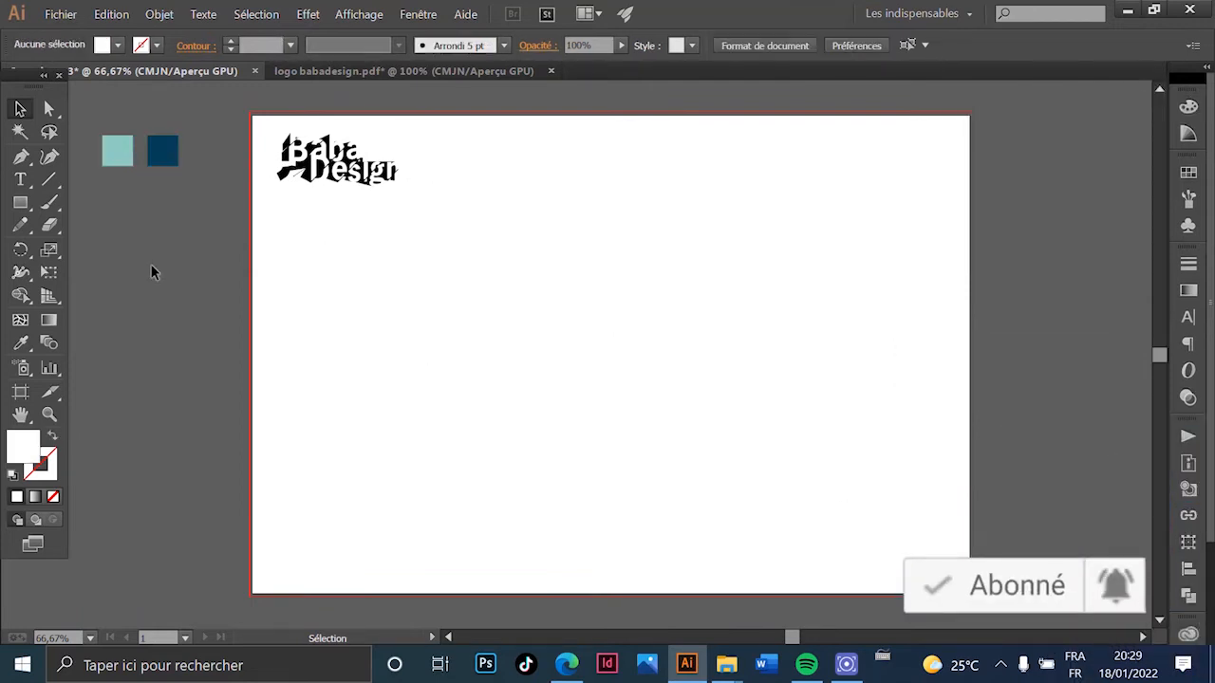
click(61, 14)
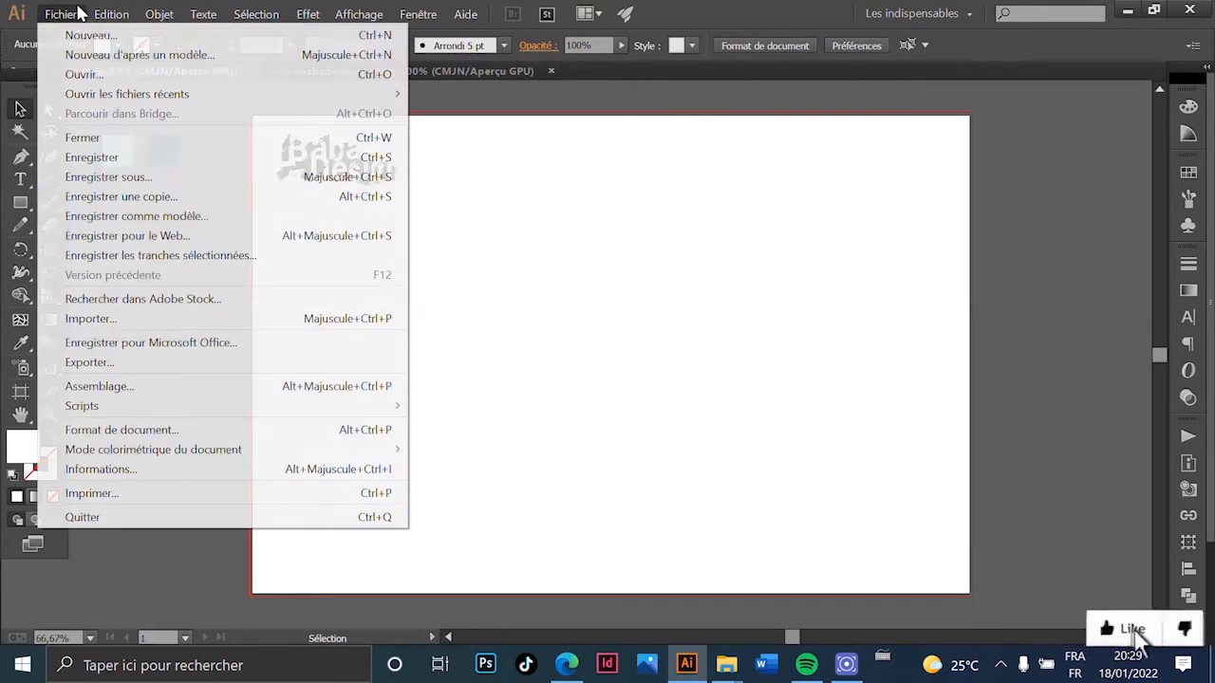
- Open element.pdf, cut all its mockup artwork and return to the calendar document
click(215, 78)
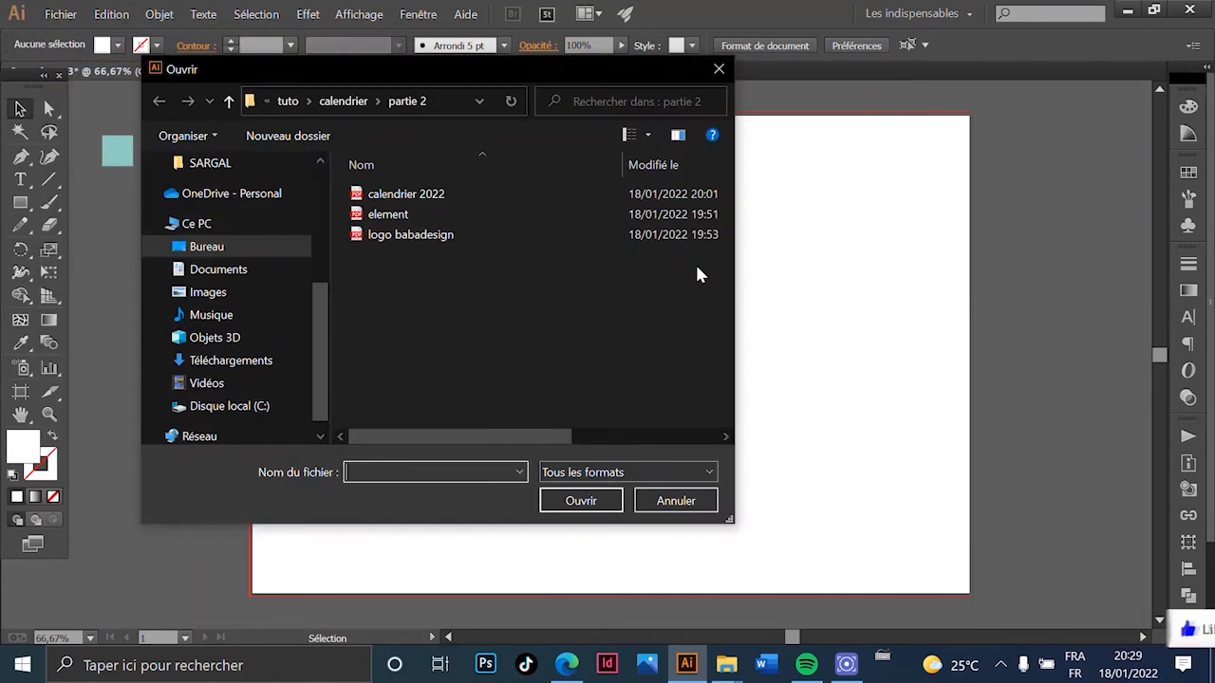
double_click(439, 218)
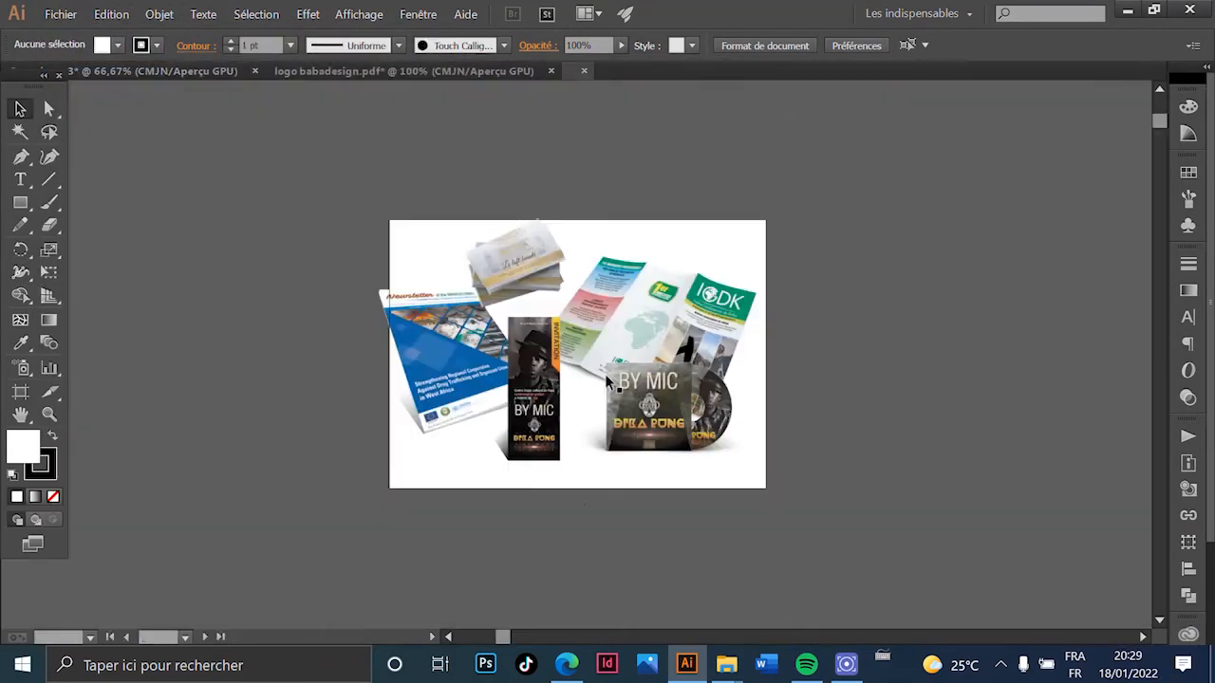
key(ctrl+a)
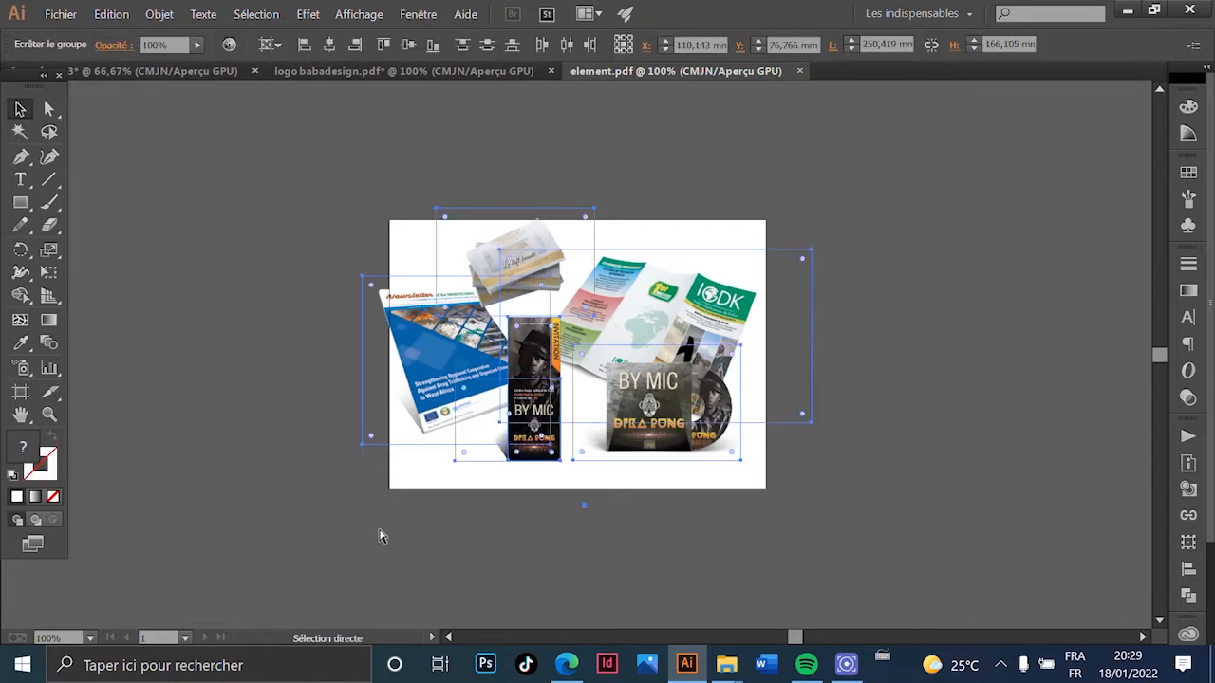
key(Delete)
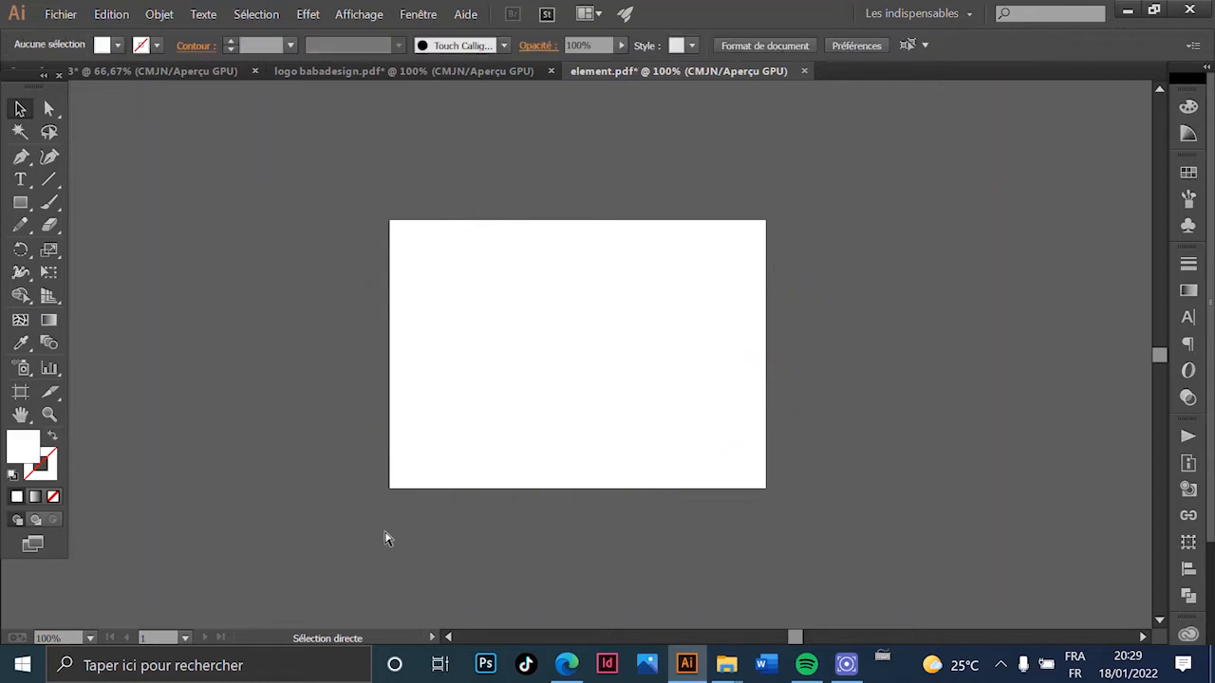
click(206, 75)
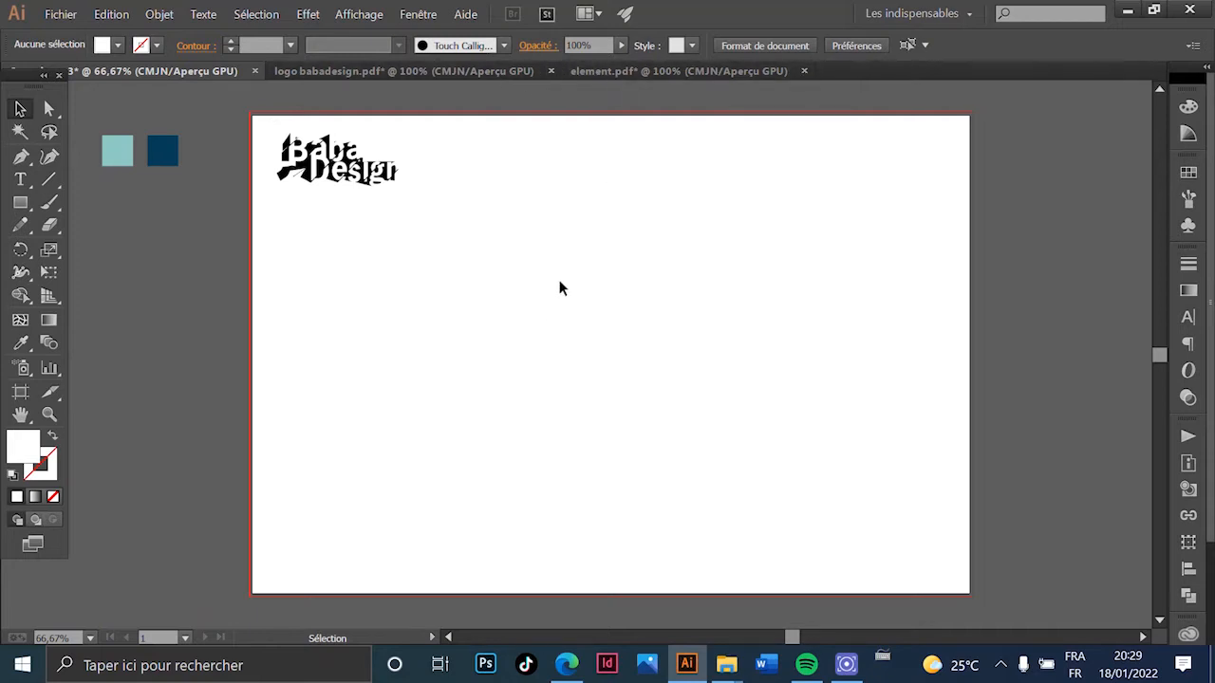
- Paste the mockups into the calendar and fit the group into the top-right area
key(ctrl+v)
drag(621, 394, 874, 265)
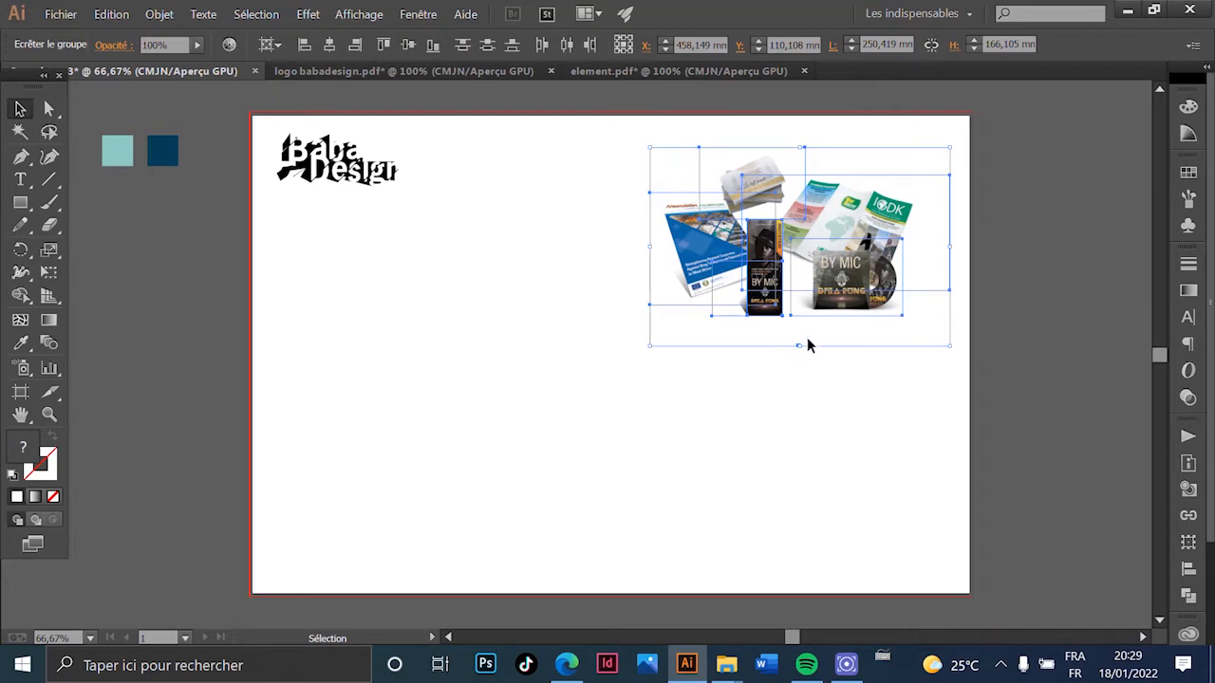
drag(801, 354, 796, 404)
drag(884, 316, 868, 307)
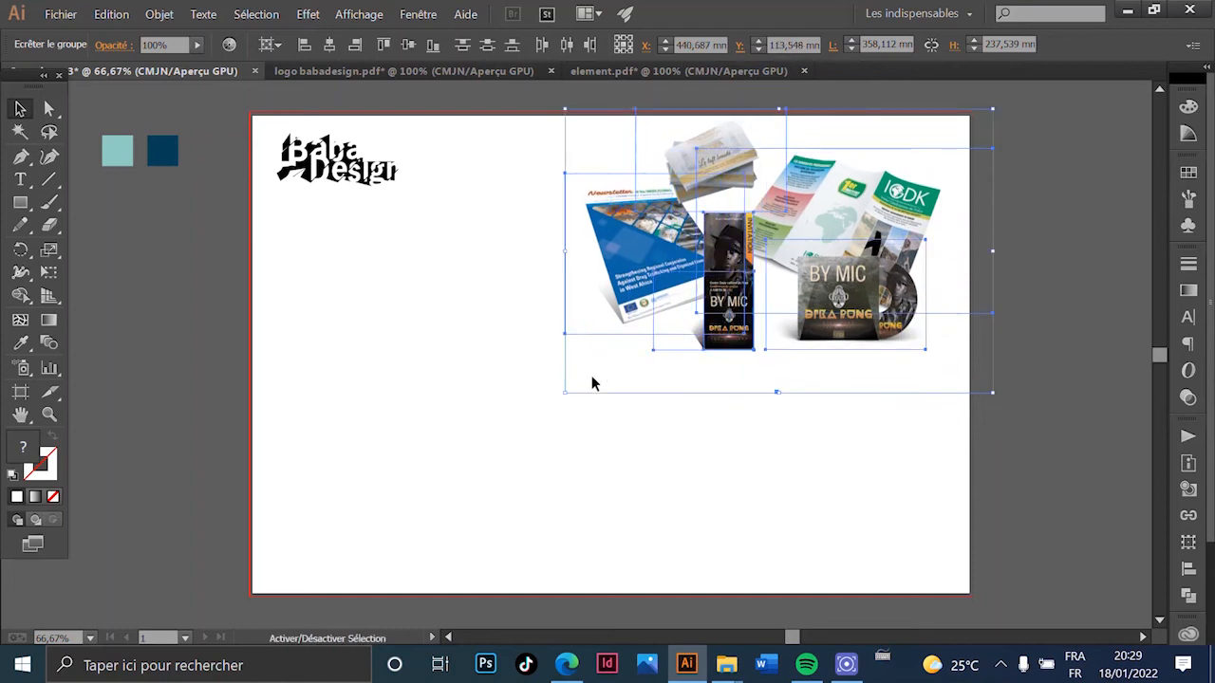
drag(565, 393, 681, 313)
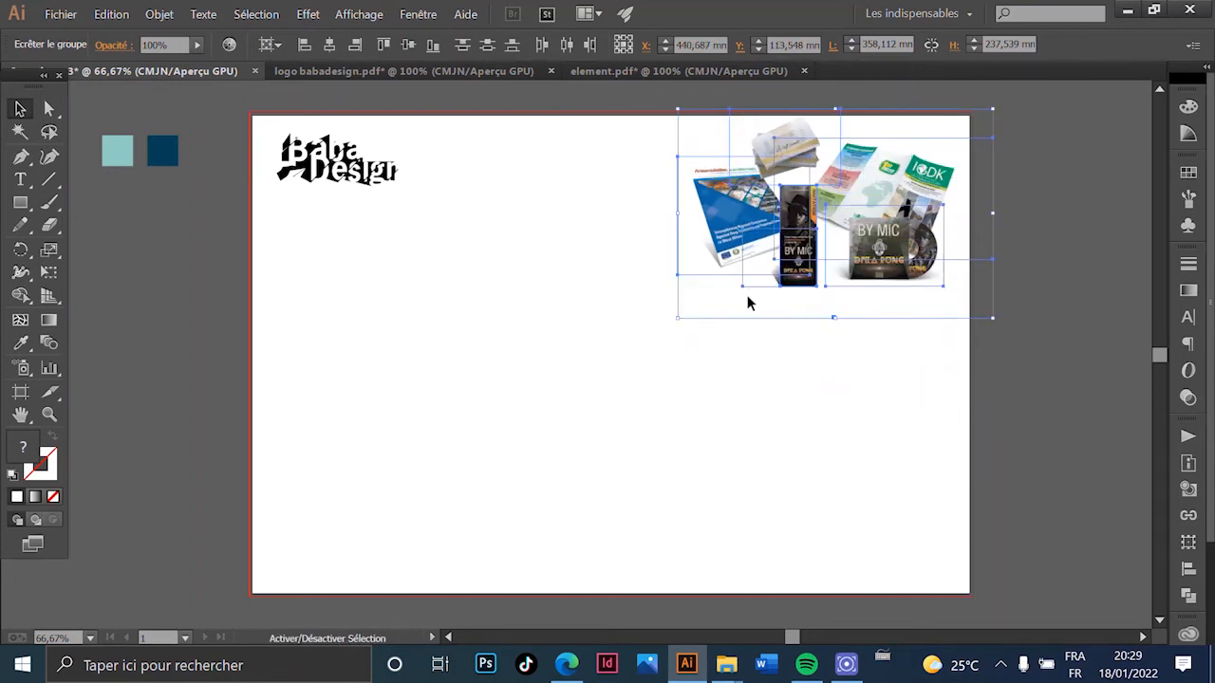
click(729, 353)
- Line up the brochure, business cards, banner, trifold and CD mockups side by side
drag(708, 243, 527, 198)
drag(756, 214, 669, 202)
drag(786, 229, 725, 167)
drag(816, 181, 765, 181)
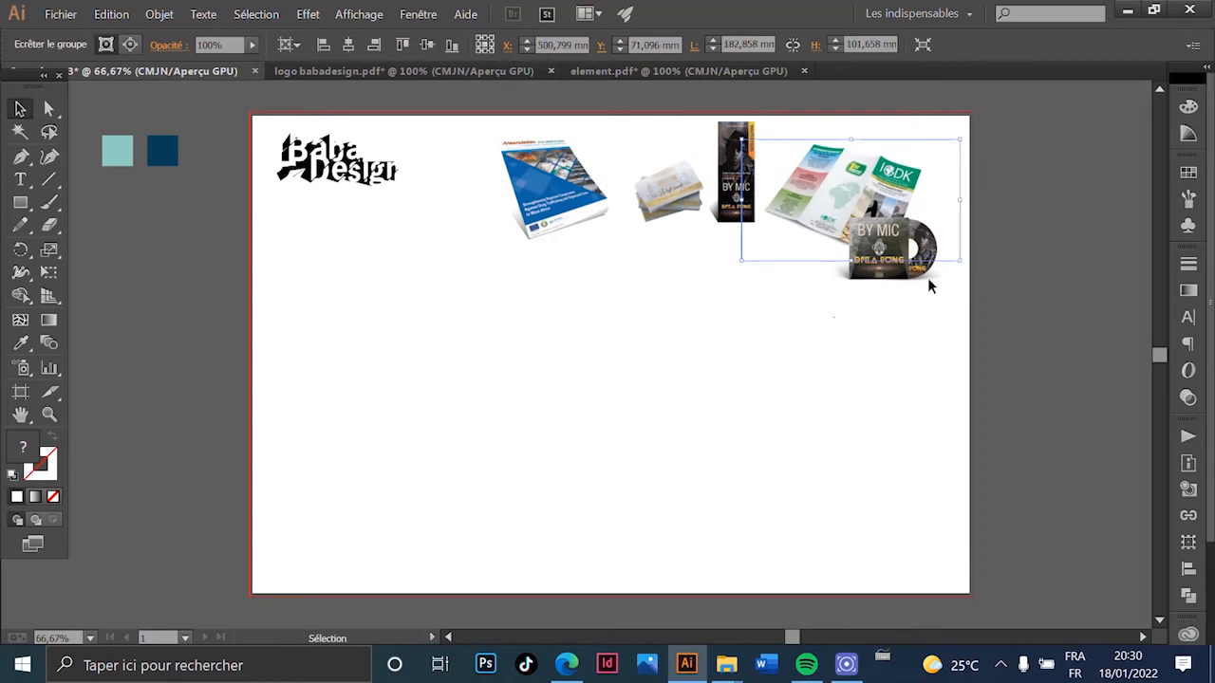
drag(908, 274, 939, 219)
click(826, 225)
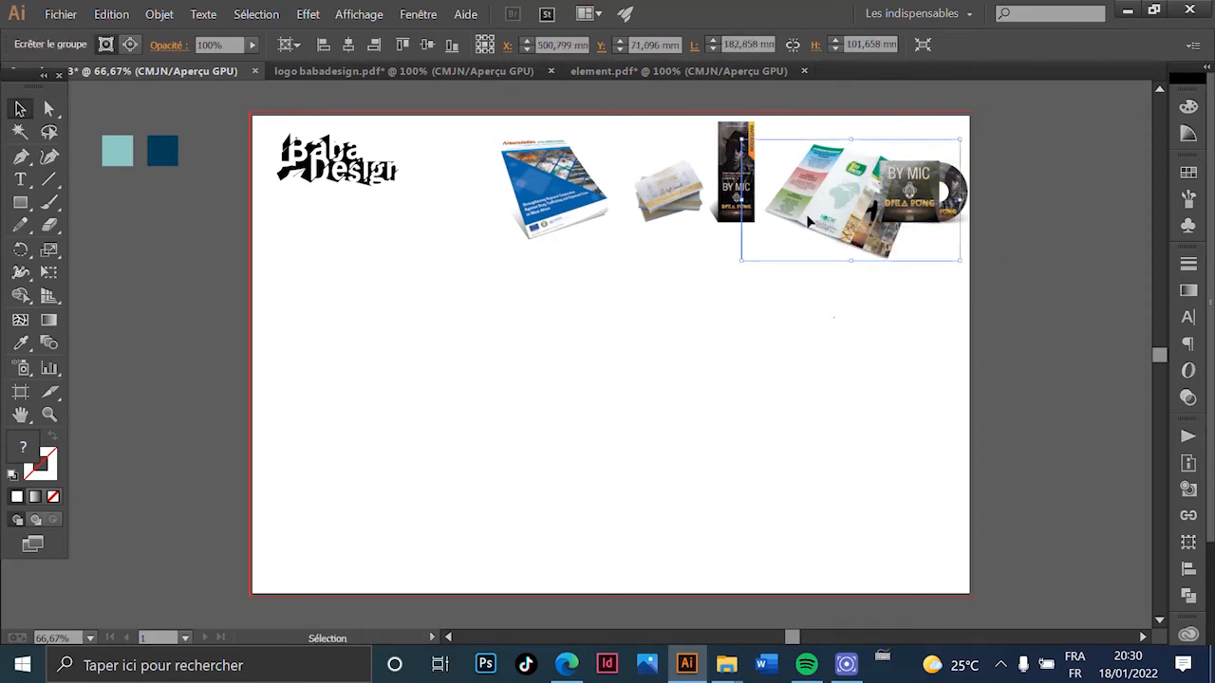
- Scale all mockups except the logo down together, then nudge the CD and trifold into place
key(ctrl+a)
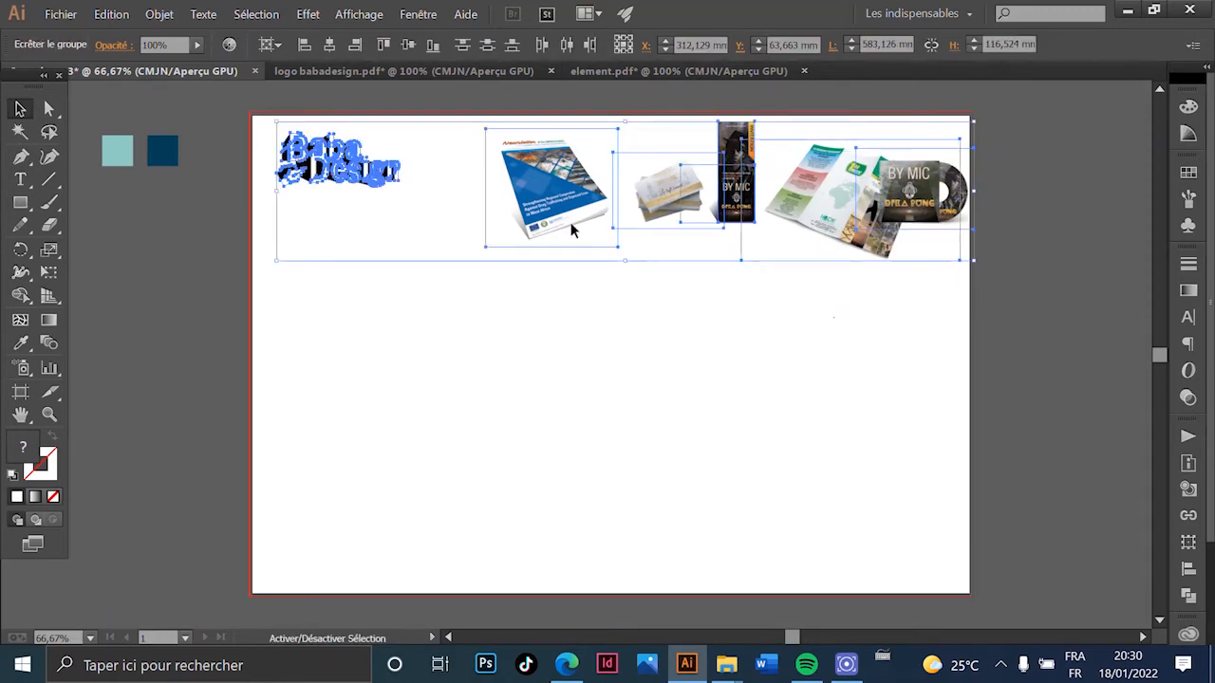
shift+click(309, 174)
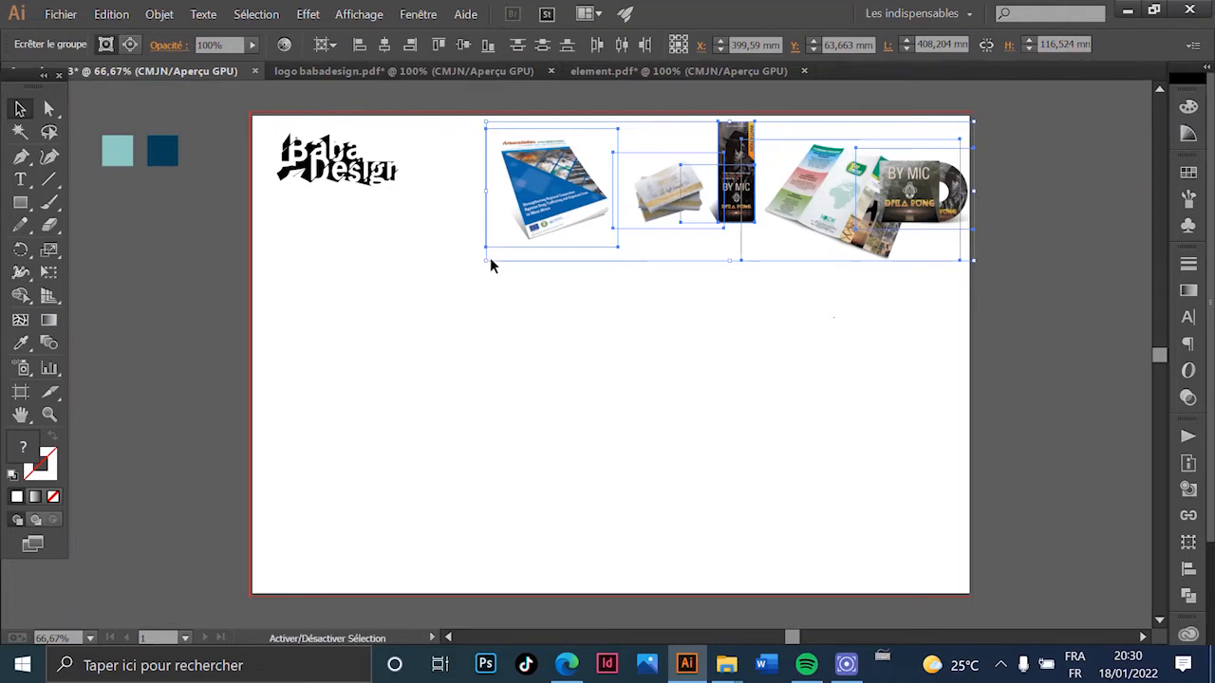
drag(491, 264, 583, 232)
drag(866, 149, 810, 198)
click(977, 211)
drag(924, 201, 958, 200)
click(790, 225)
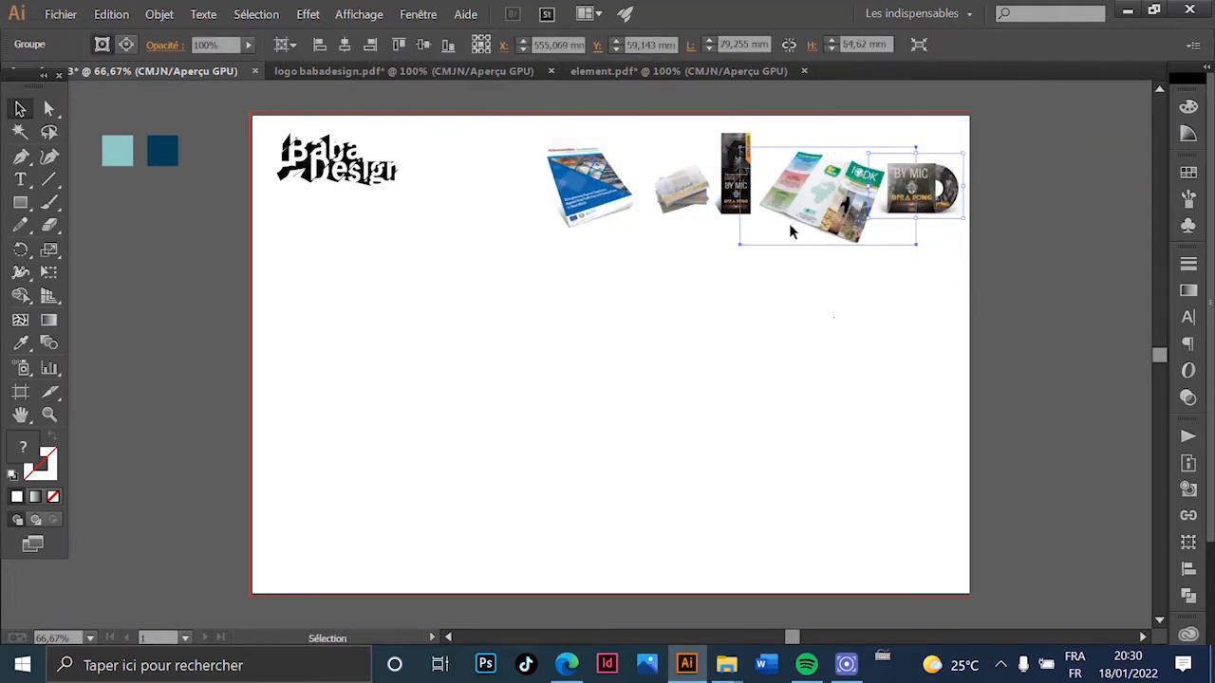
drag(836, 230, 828, 226)
click(700, 294)
- Enlarge the books-and-bookmark mockup slightly
click(735, 194)
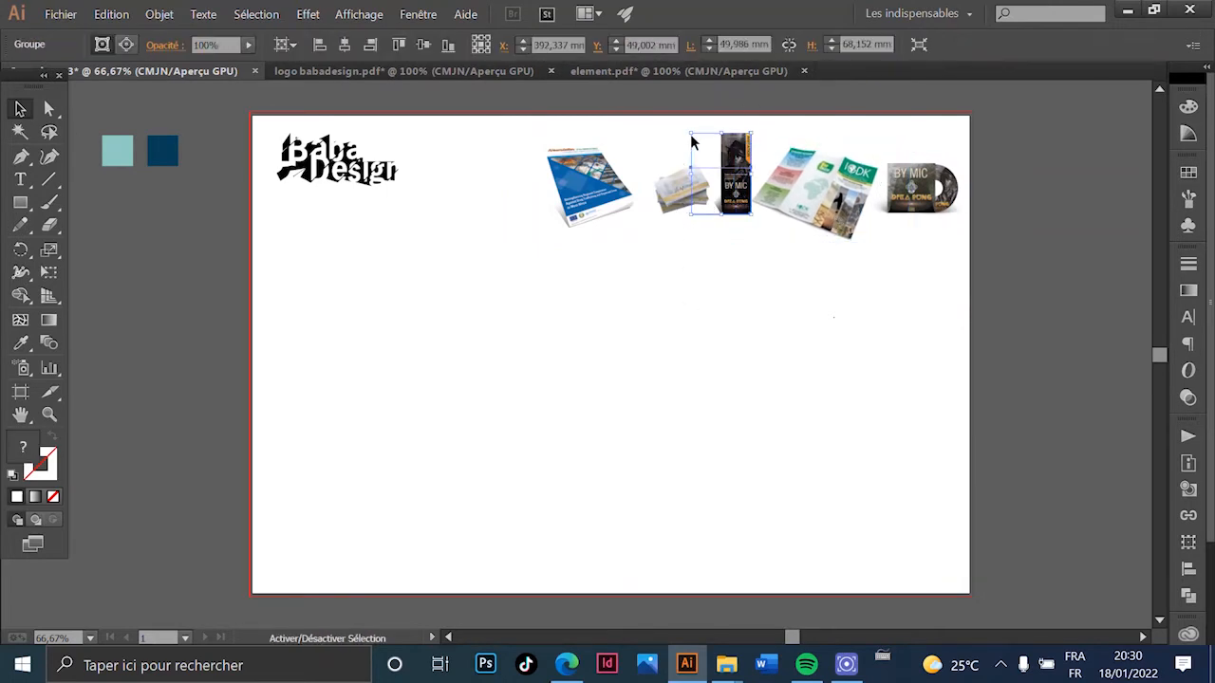
drag(693, 138, 678, 116)
click(667, 251)
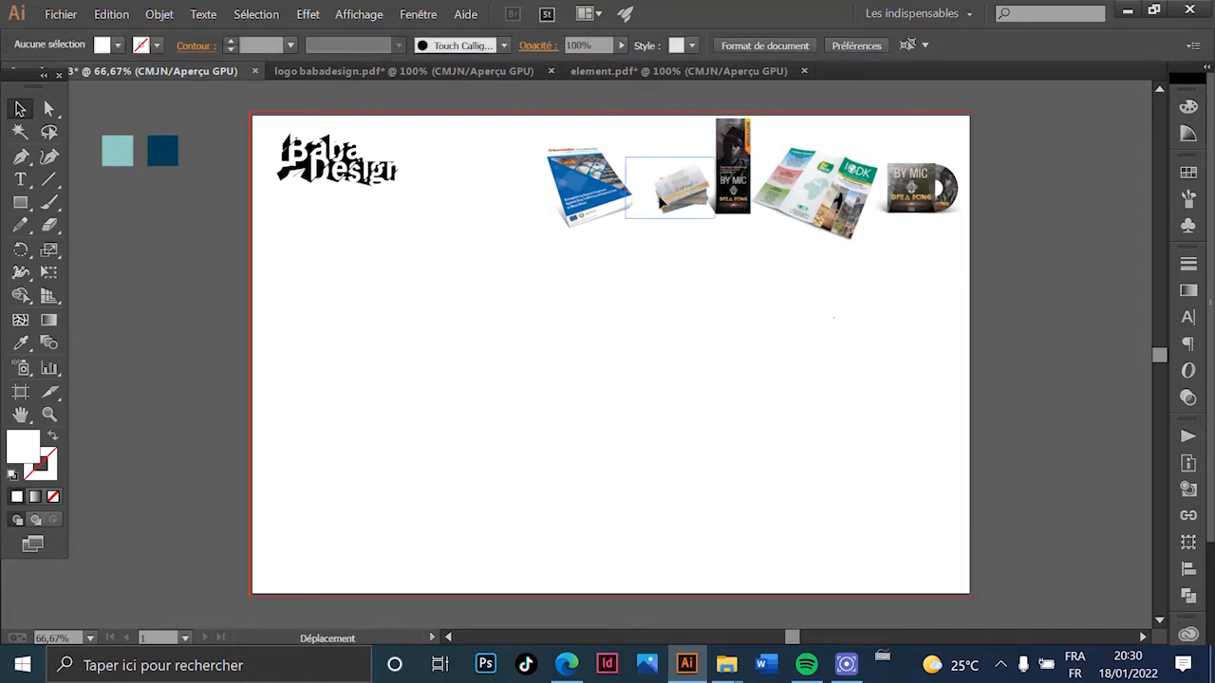
scroll(697, 273, down, 2)
scroll(675, 260, up, 1)
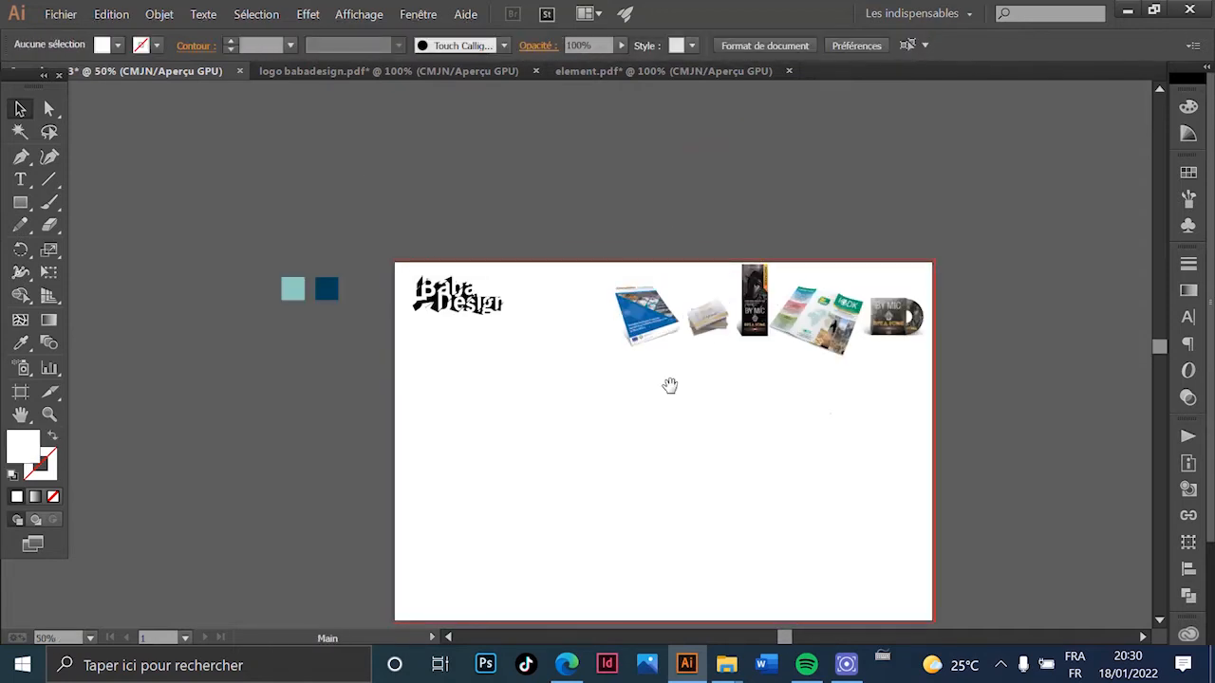
drag(649, 374, 486, 302)
- Draw a dark blue rectangle across the top band and send it behind the logo and mockups
click(19, 205)
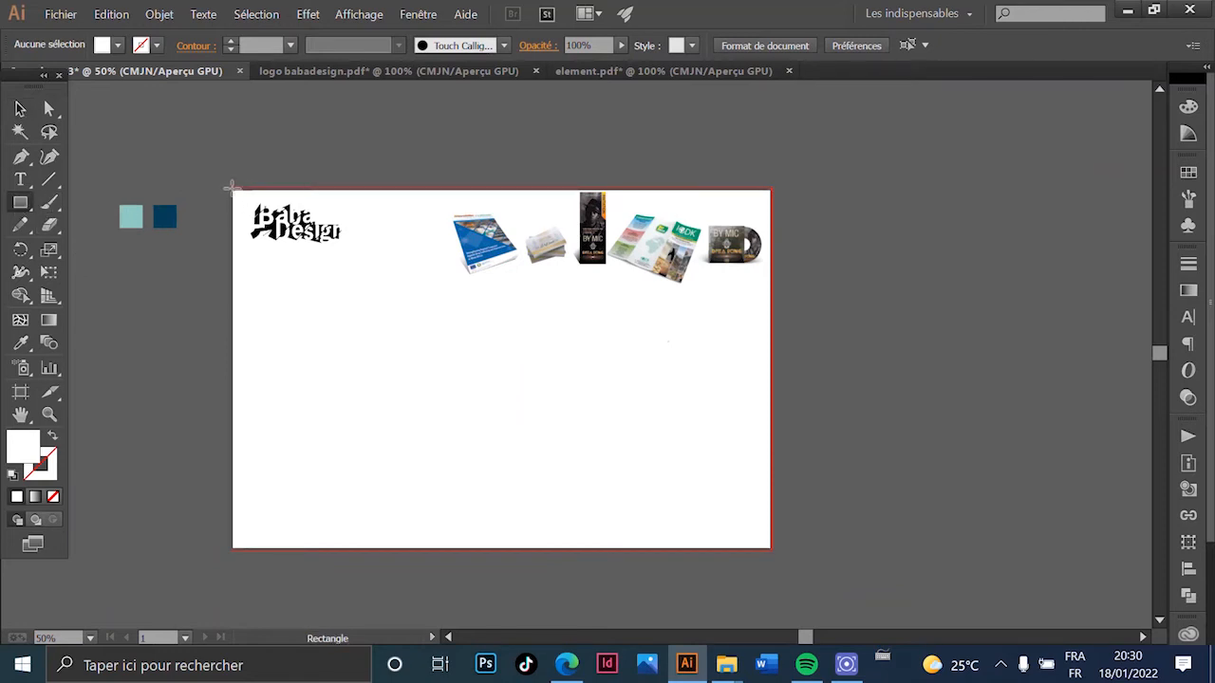
drag(229, 187, 774, 287)
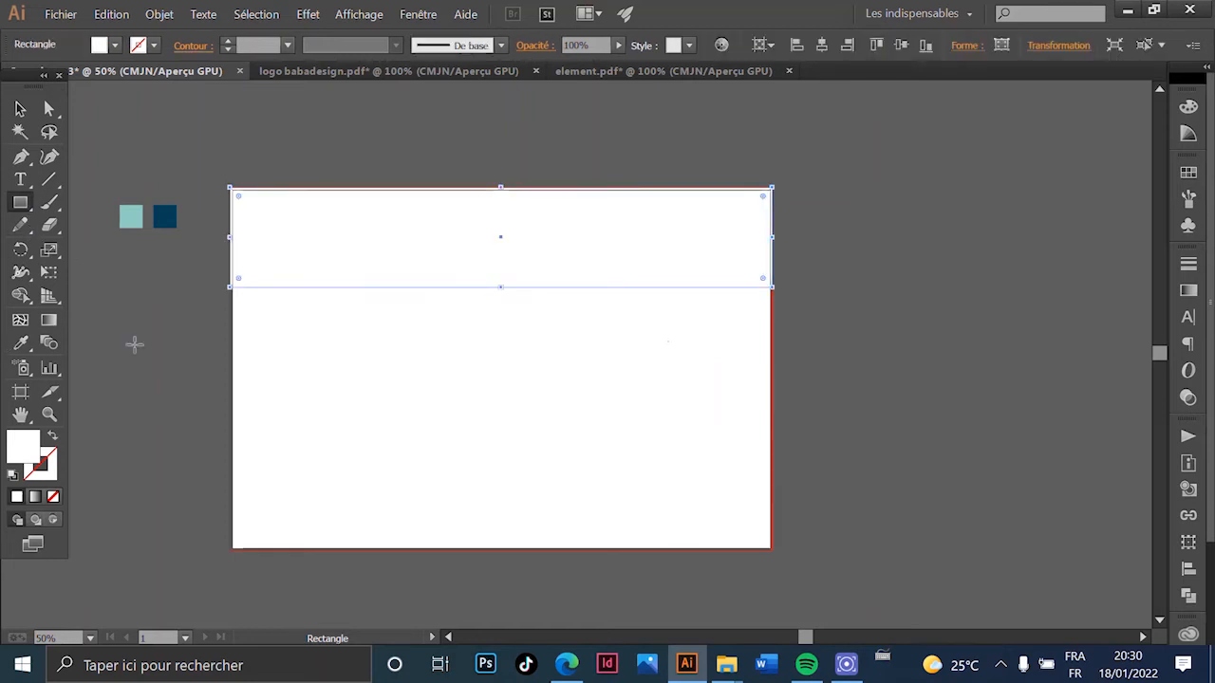
click(22, 345)
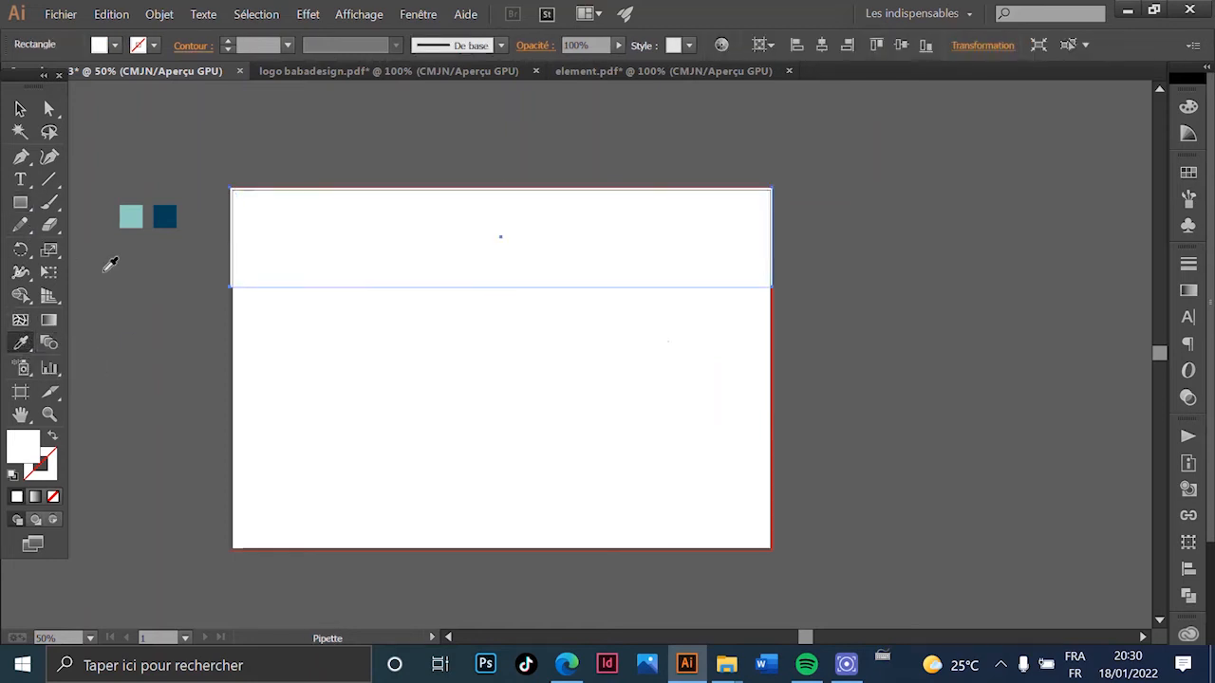
click(167, 214)
click(20, 109)
right_click(279, 197)
mouse_move(446, 438)
click(560, 497)
click(562, 427)
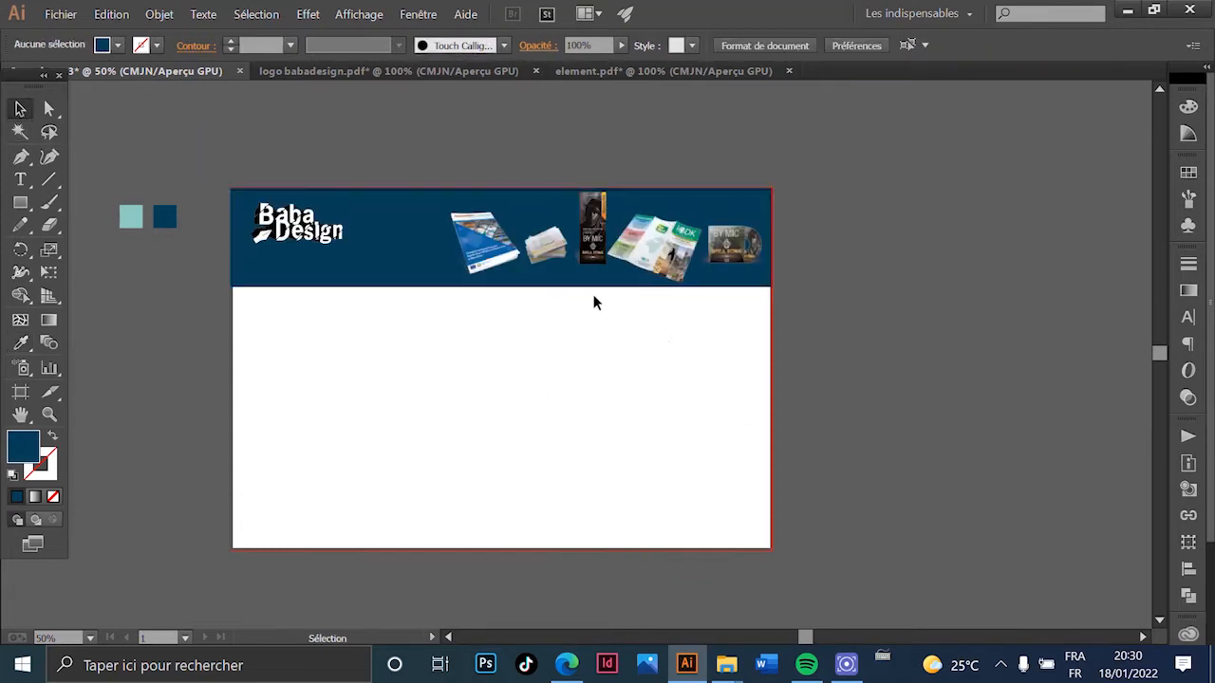
- Shift the mockup row slightly down on the blue header band
scroll(590, 194, up, 3)
scroll(653, 292, down, 1)
scroll(750, 296, down, 1)
drag(897, 219, 342, 428)
drag(545, 325, 545, 337)
click(647, 472)
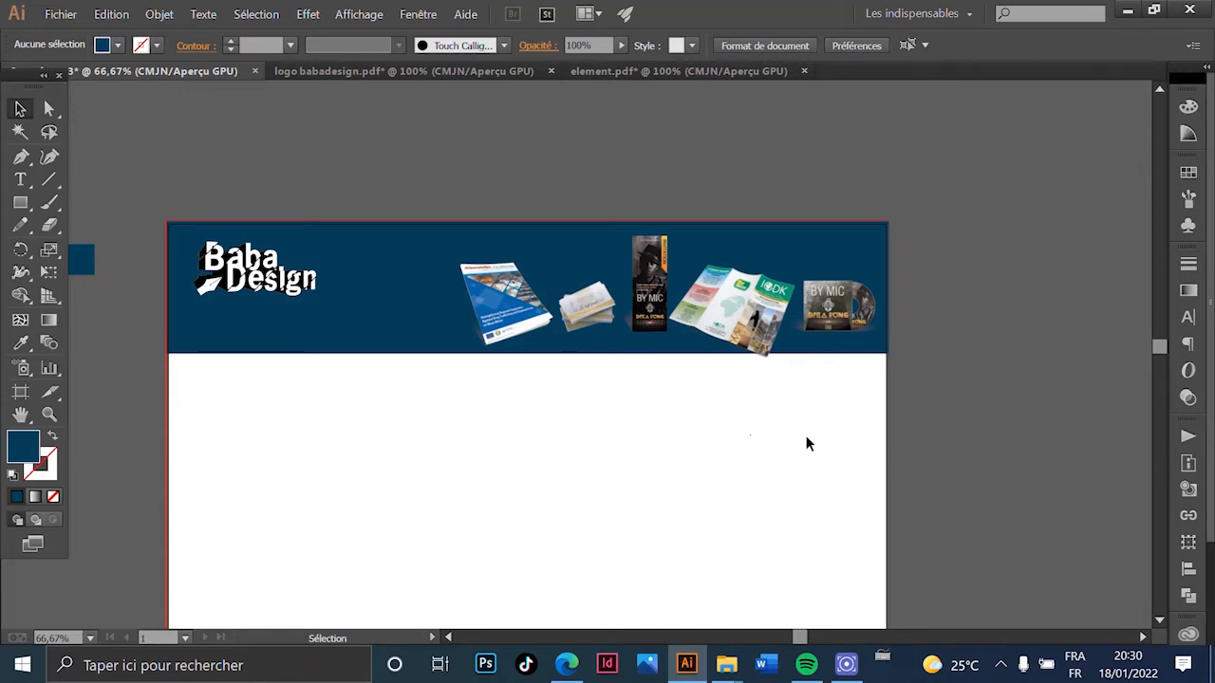
drag(274, 236, 410, 224)
key(ctrl+z)
drag(277, 123, 493, 101)
click(372, 121)
scroll(425, 264, down, 1)
drag(509, 332, 339, 256)
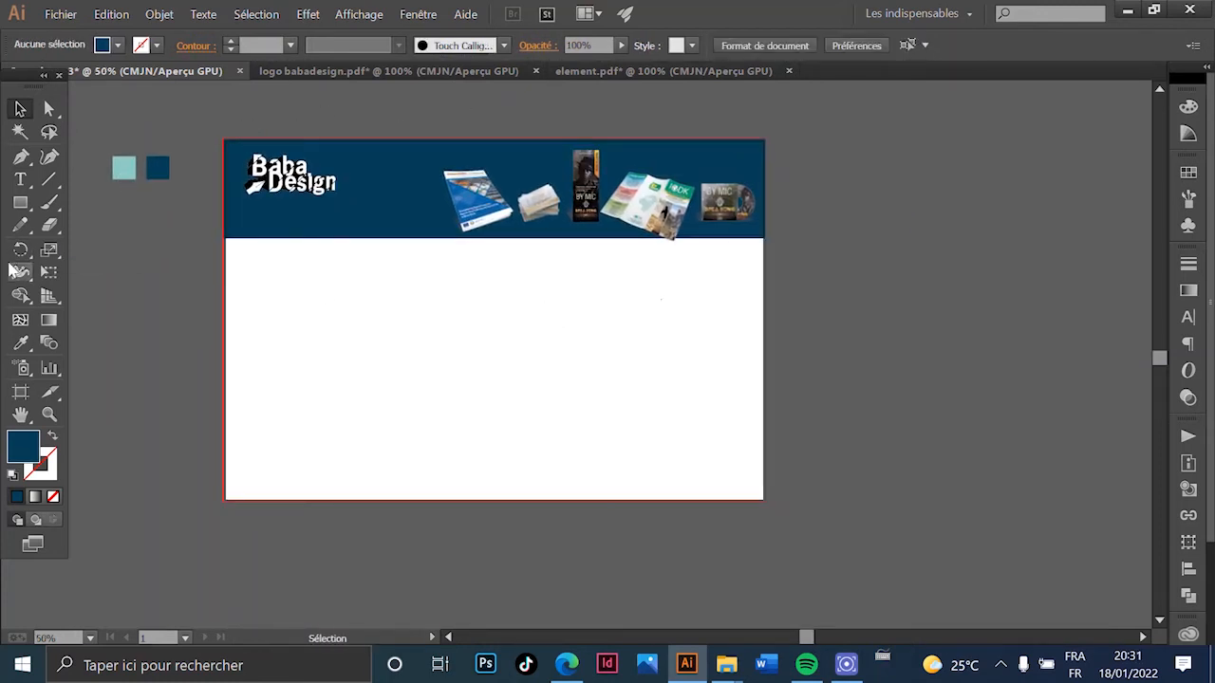
- Draw a light teal rectangle covering the white area below the header
click(121, 173)
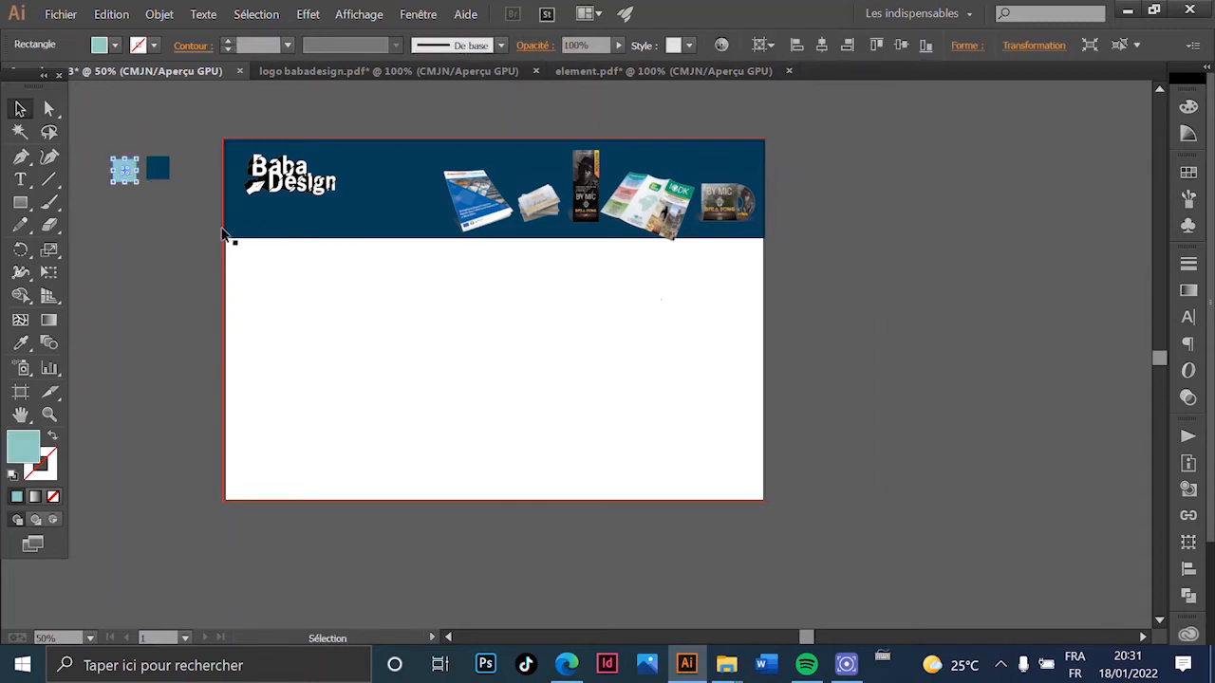
click(20, 203)
drag(221, 239, 765, 502)
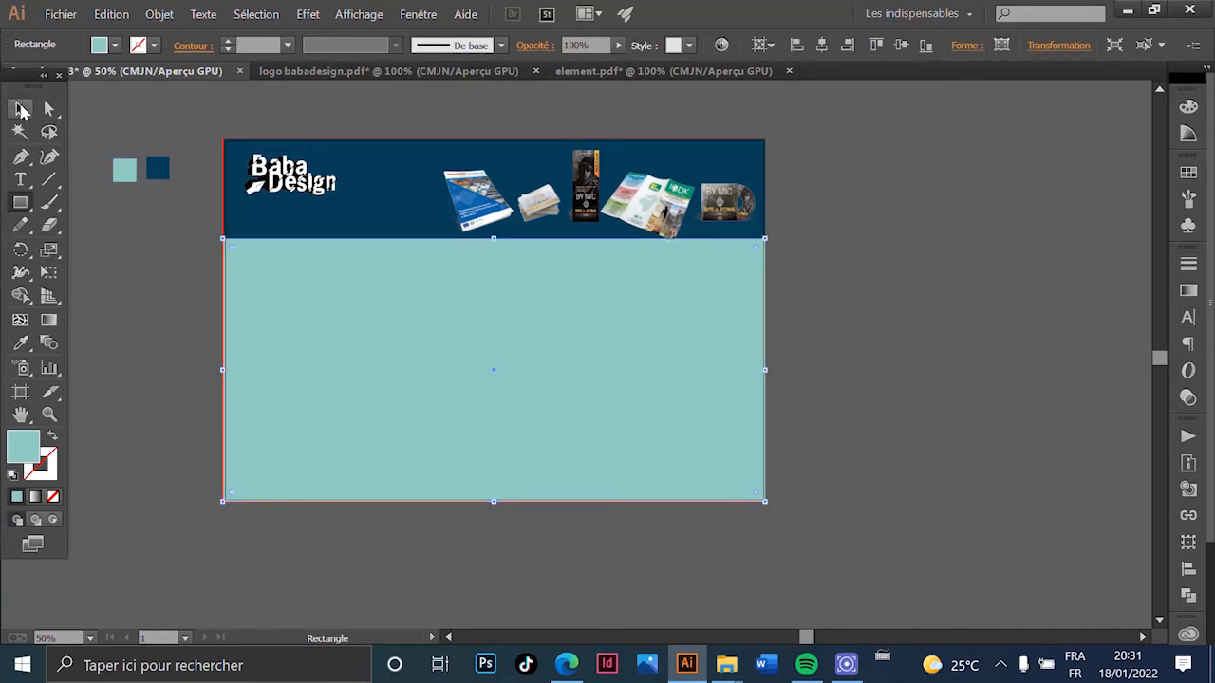
click(21, 108)
click(209, 377)
key(ctrl+1)
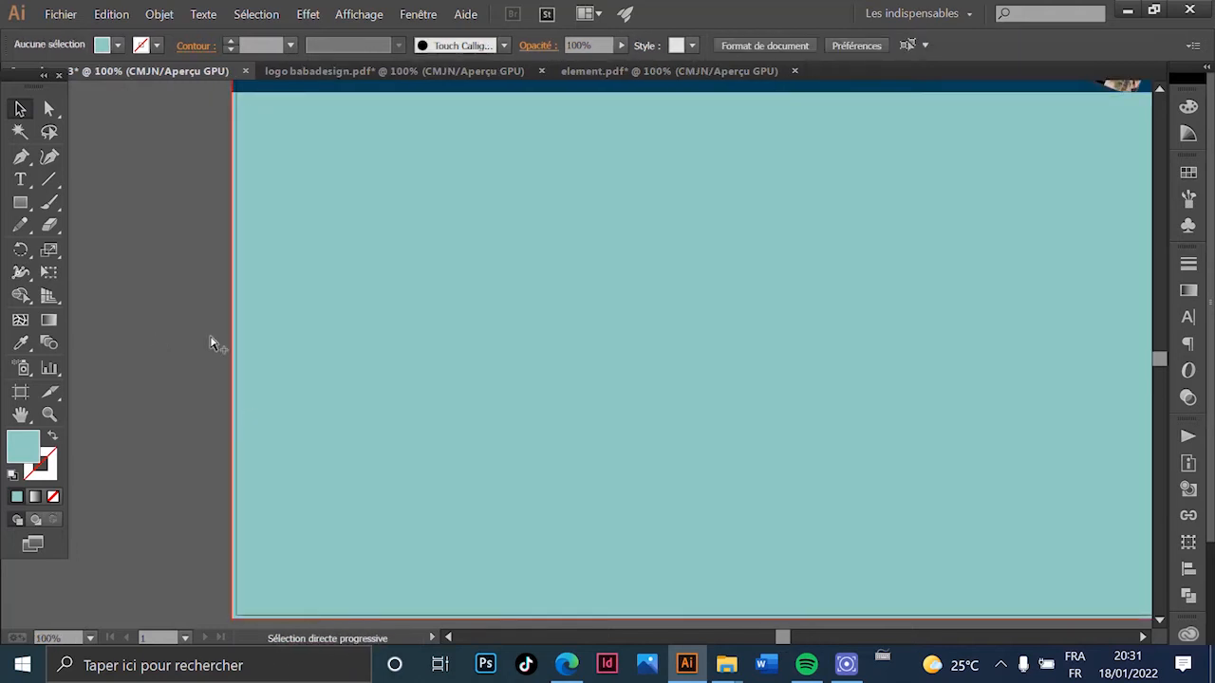
scroll(202, 344, down, 2)
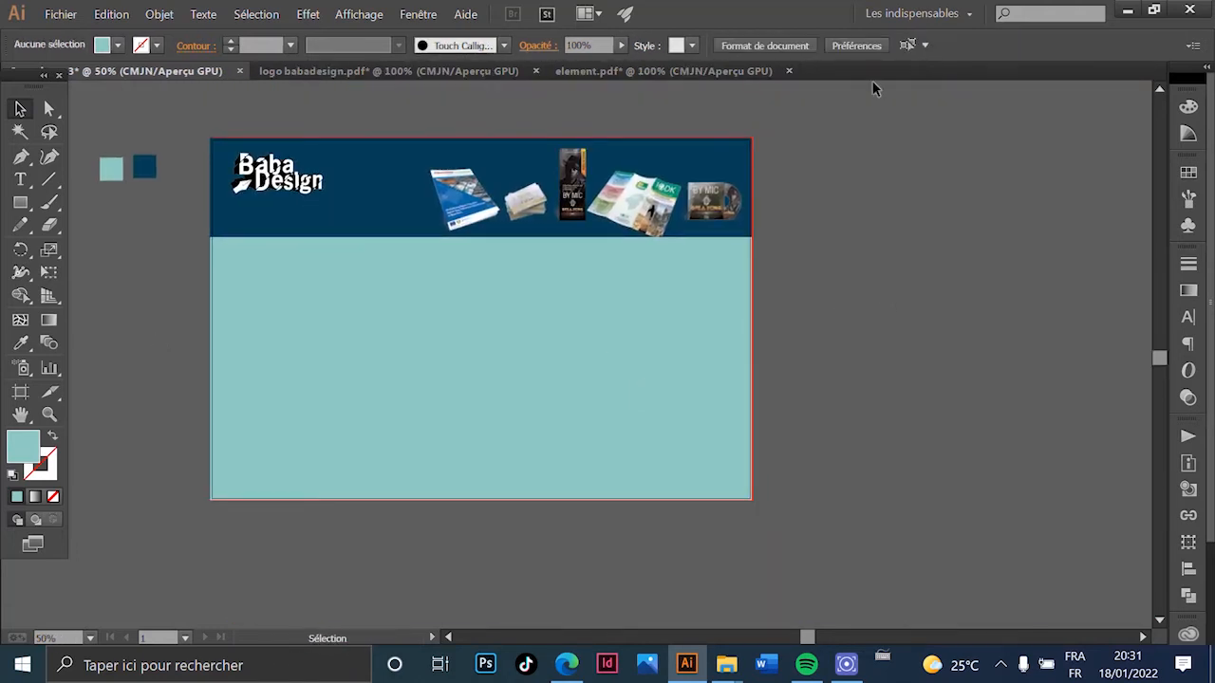
- Type 2022, enlarge it greatly and move it toward the header's right side
click(20, 180)
alt+scroll(612, 197, up, 2)
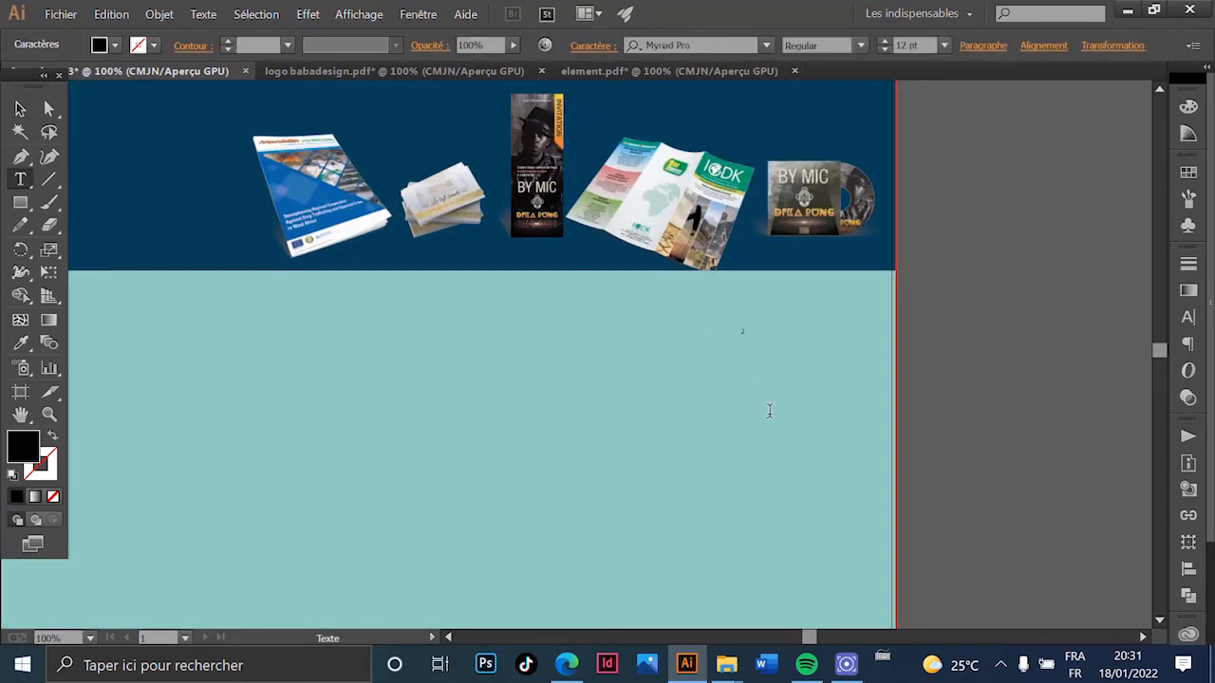
key(Escape)
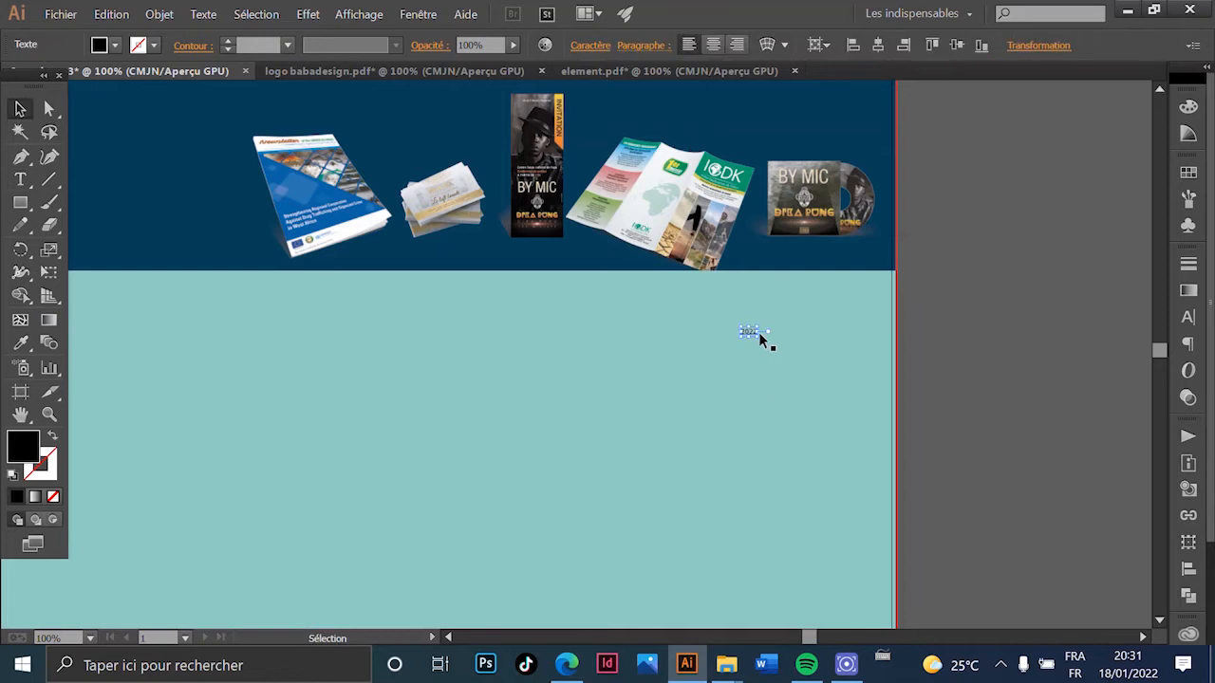
drag(758, 338, 910, 437)
drag(595, 431, 865, 539)
drag(1009, 485, 784, 425)
- Raise the IODK brochure and CD mockups slightly
click(935, 356)
drag(716, 330, 717, 311)
key(shift+Up)
drag(815, 322, 790, 303)
click(930, 348)
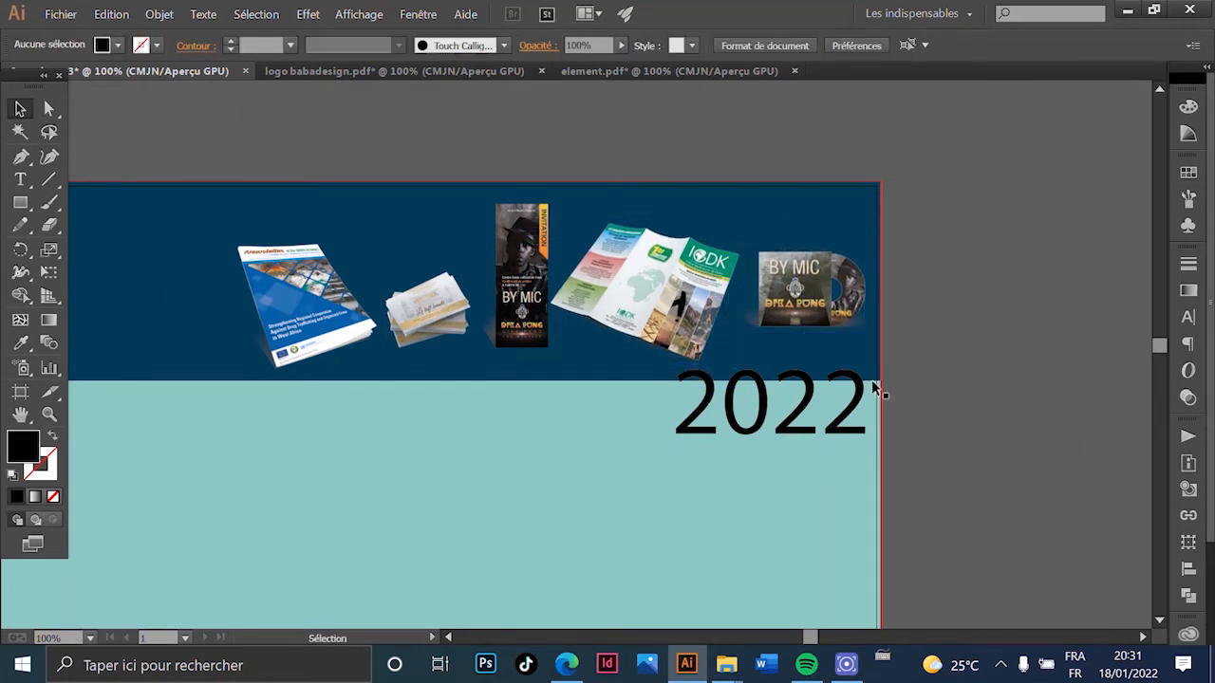
- Move 2022 up under the mockups and make it slightly narrower and smaller
drag(818, 378, 809, 299)
click(815, 348)
drag(815, 348, 815, 335)
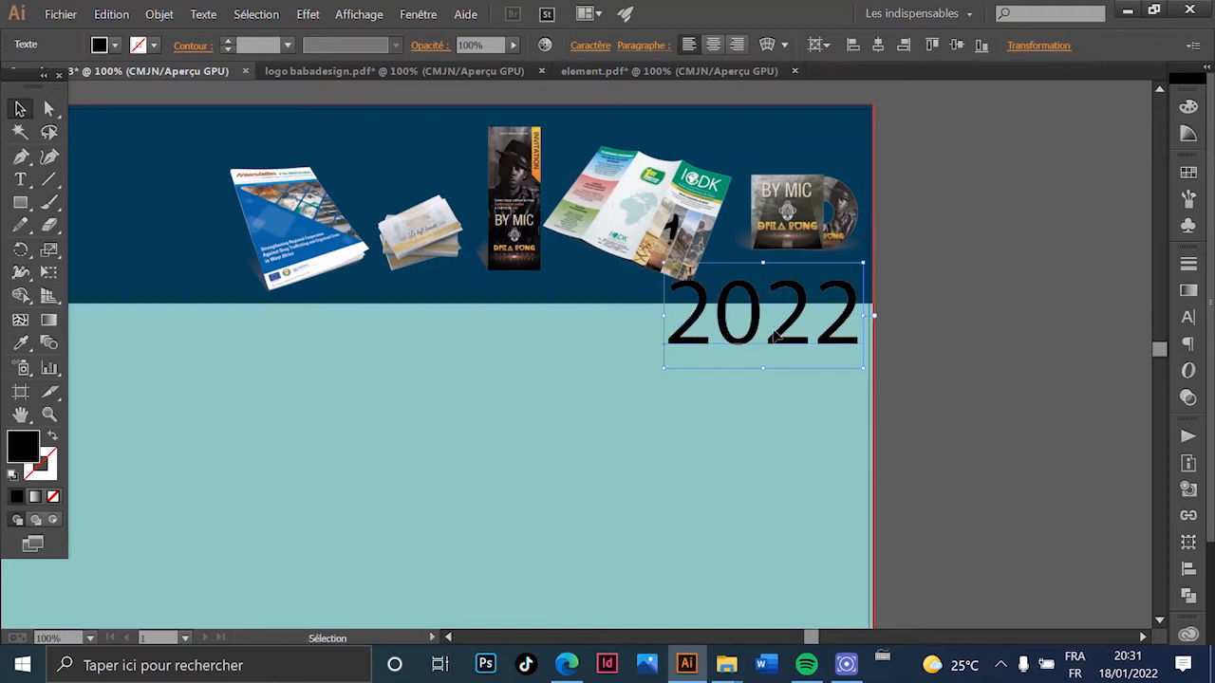
drag(665, 317, 676, 317)
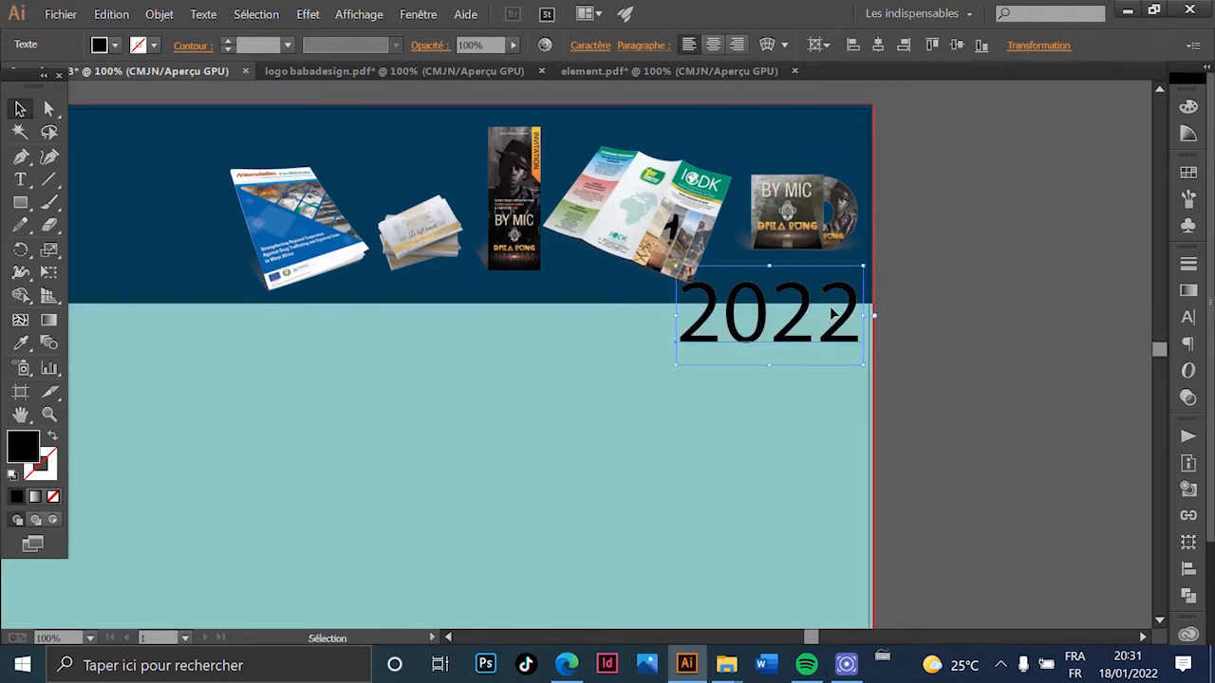
drag(866, 318, 841, 325)
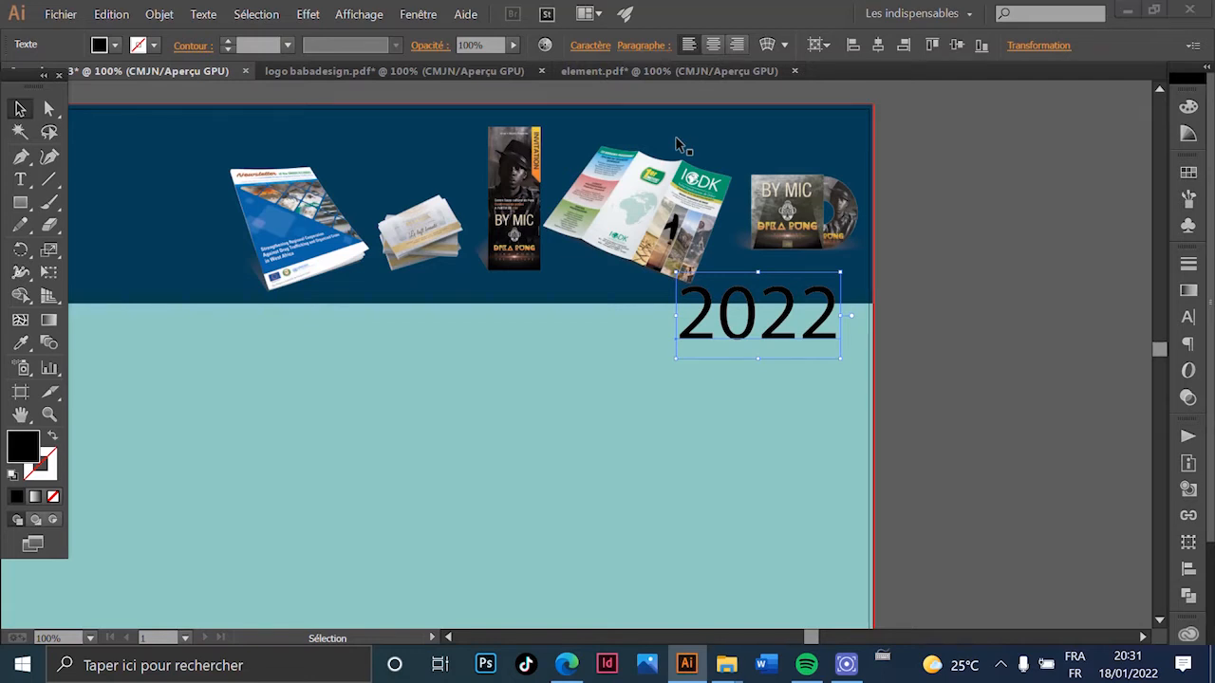
key(super+a)
click(676, 311)
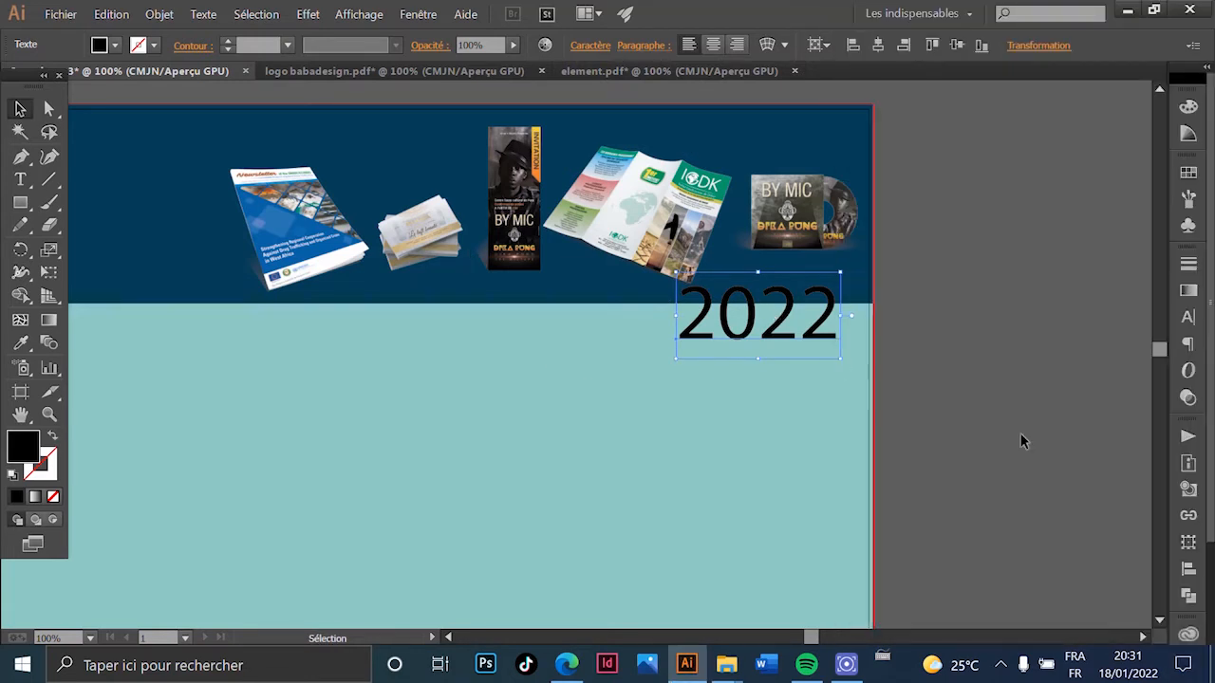
click(946, 463)
- Set the 2022 text's font to Nexa Heavy
scroll(945, 464, down, 2)
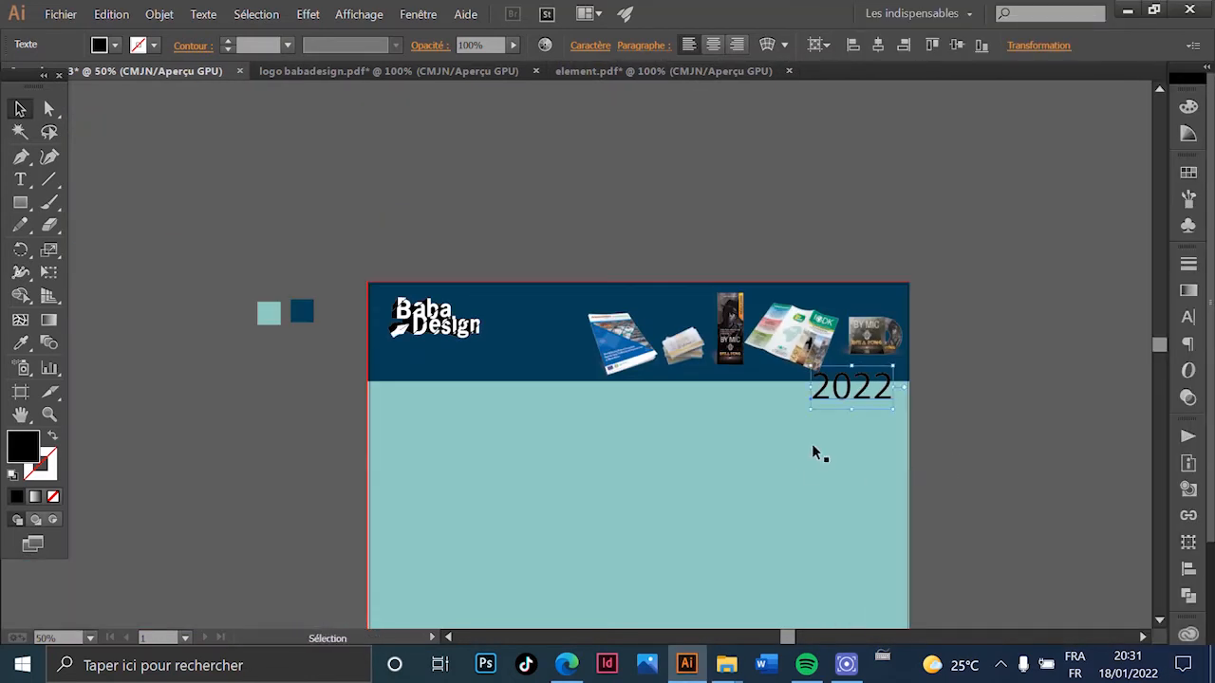
drag(813, 453, 683, 300)
scroll(643, 262, up, 2)
scroll(654, 296, down, 2)
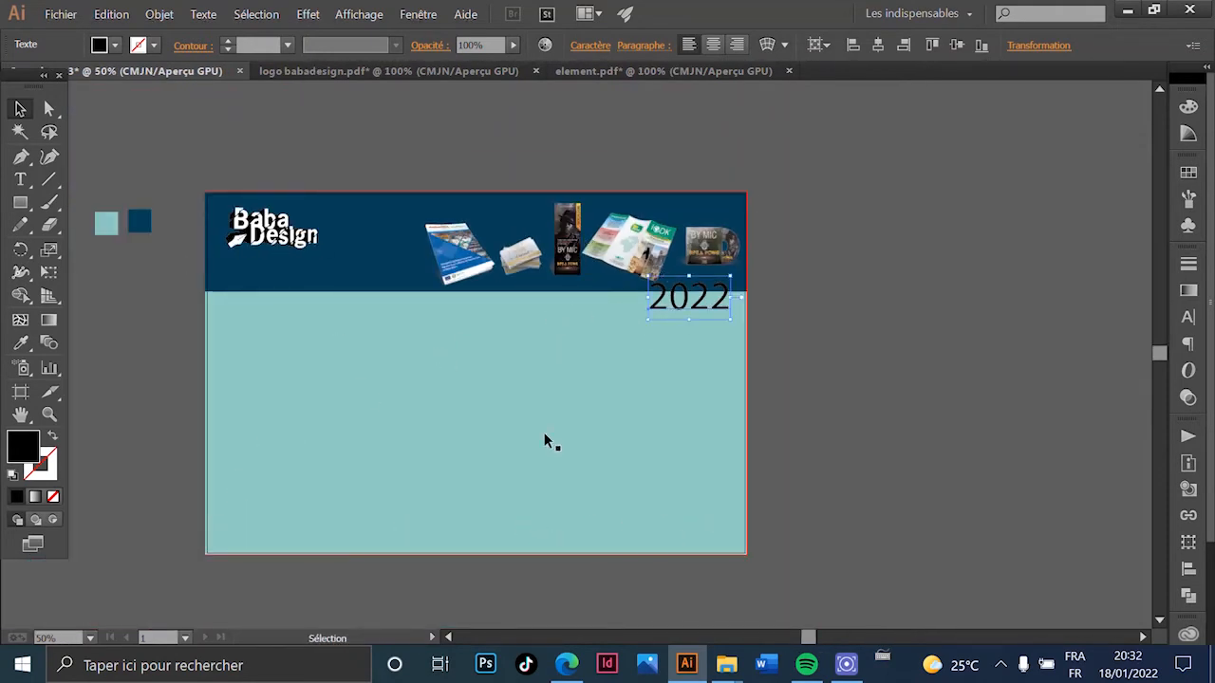
scroll(642, 307, up, 1)
scroll(732, 260, right, 1)
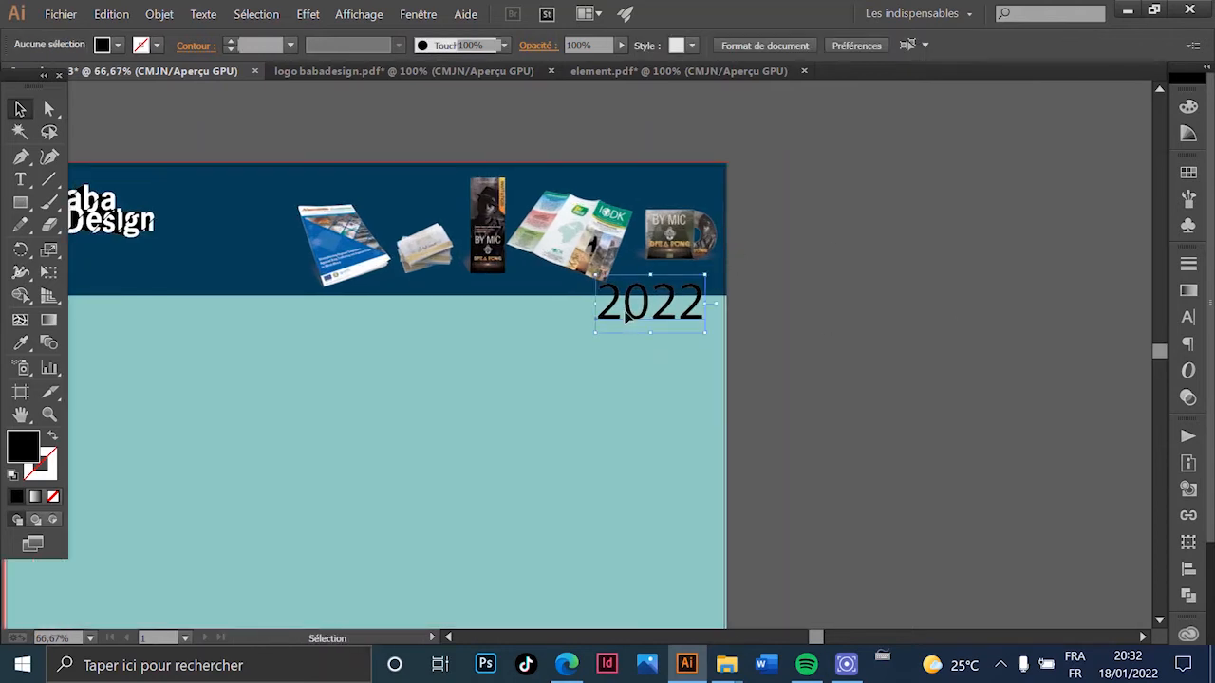
click(588, 46)
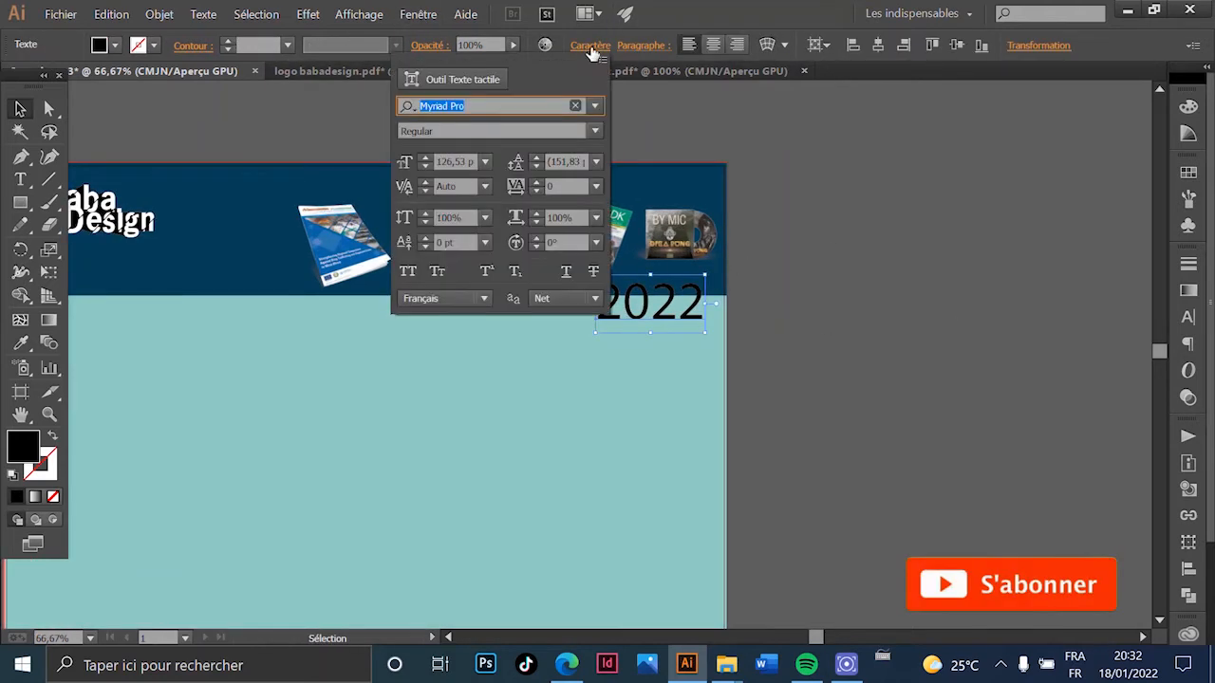
click(594, 106)
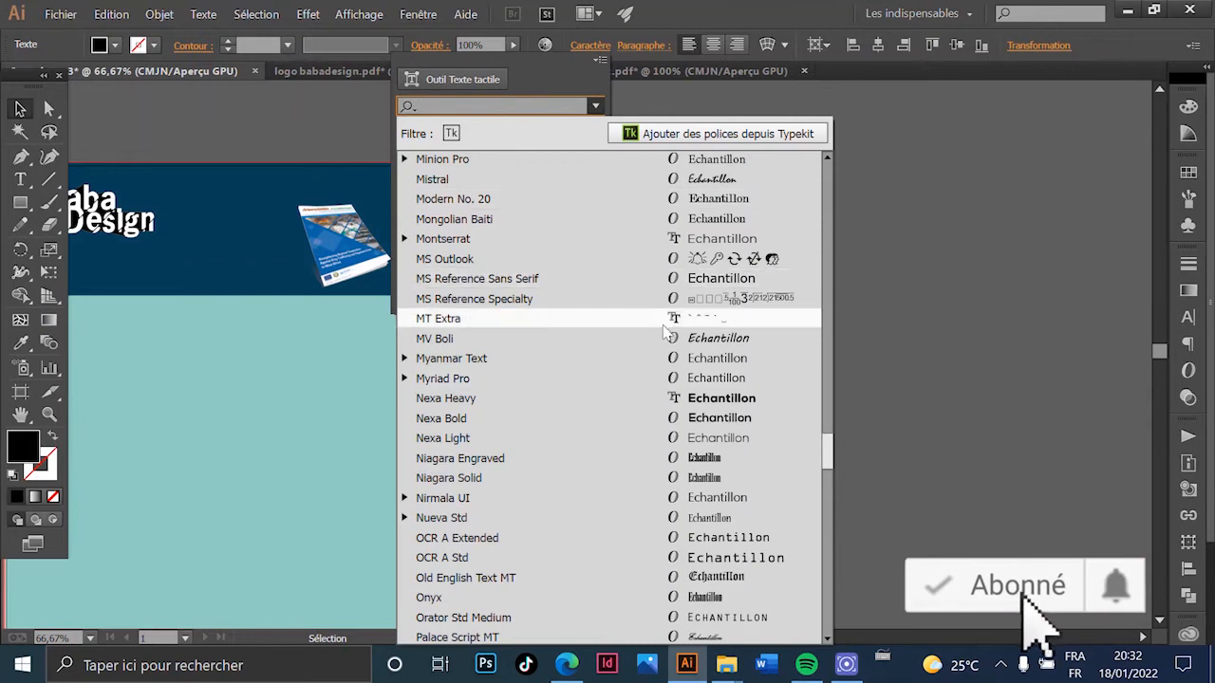
scroll(679, 342, up, 7)
scroll(680, 342, down, 6)
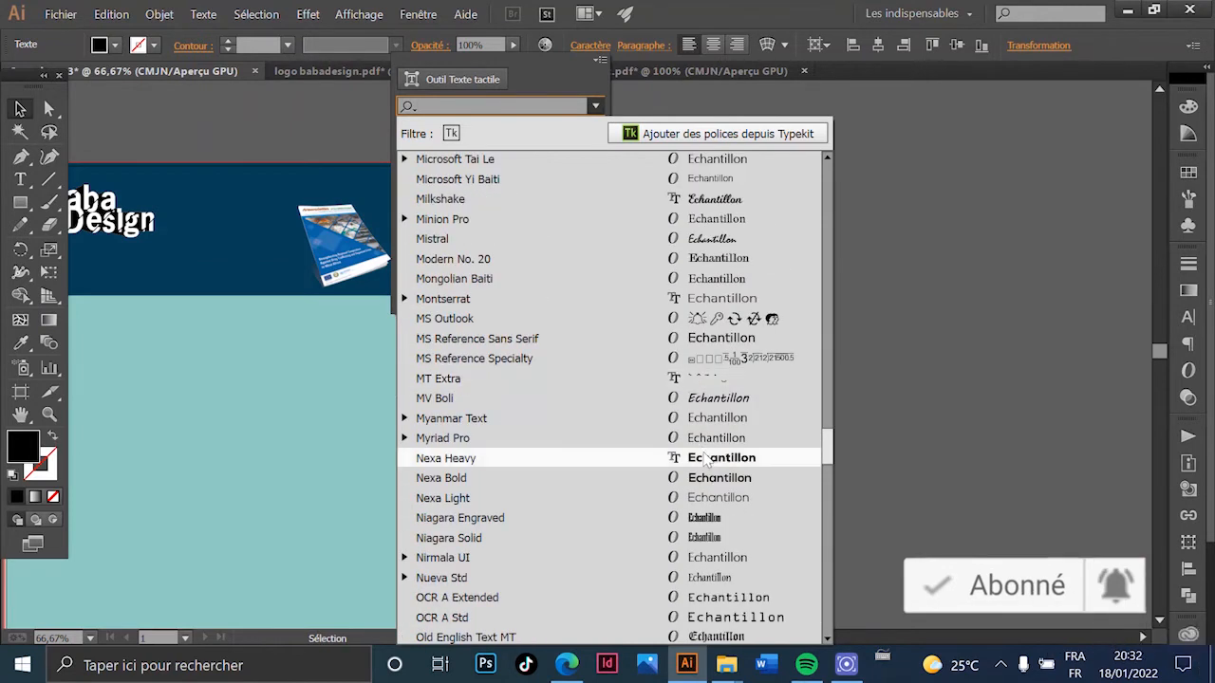
click(704, 460)
click(857, 372)
- Shift 2022 down-left and colour it white
drag(735, 313, 696, 315)
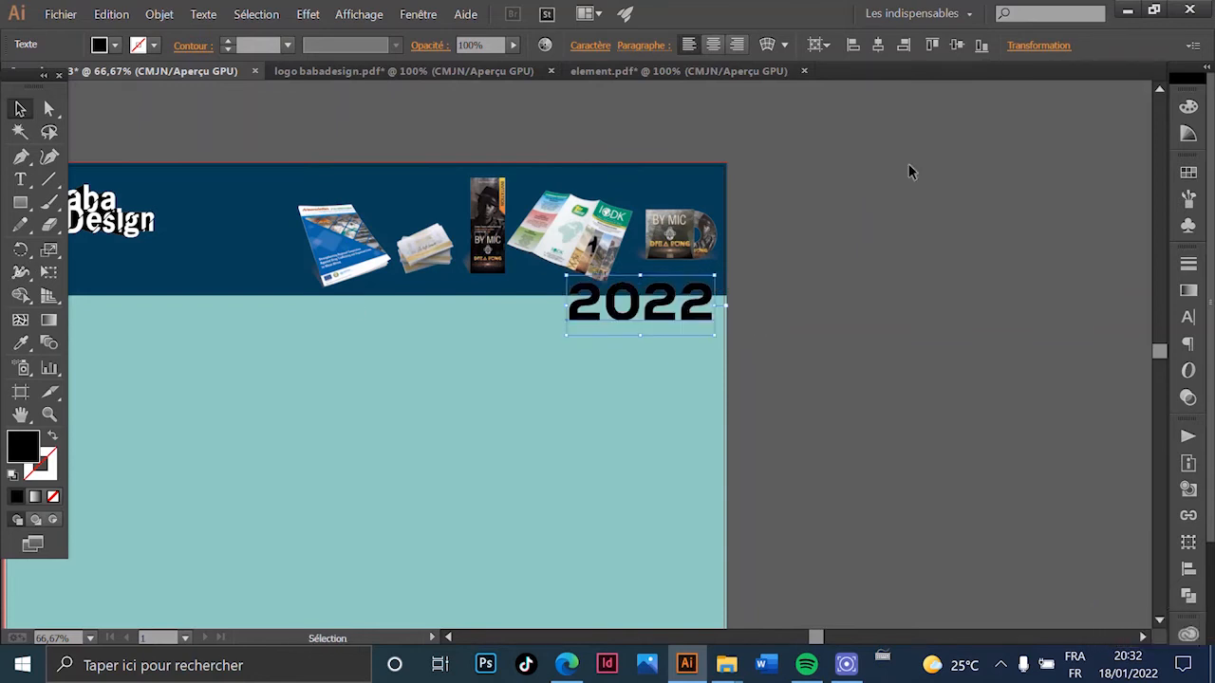
click(1188, 108)
click(987, 216)
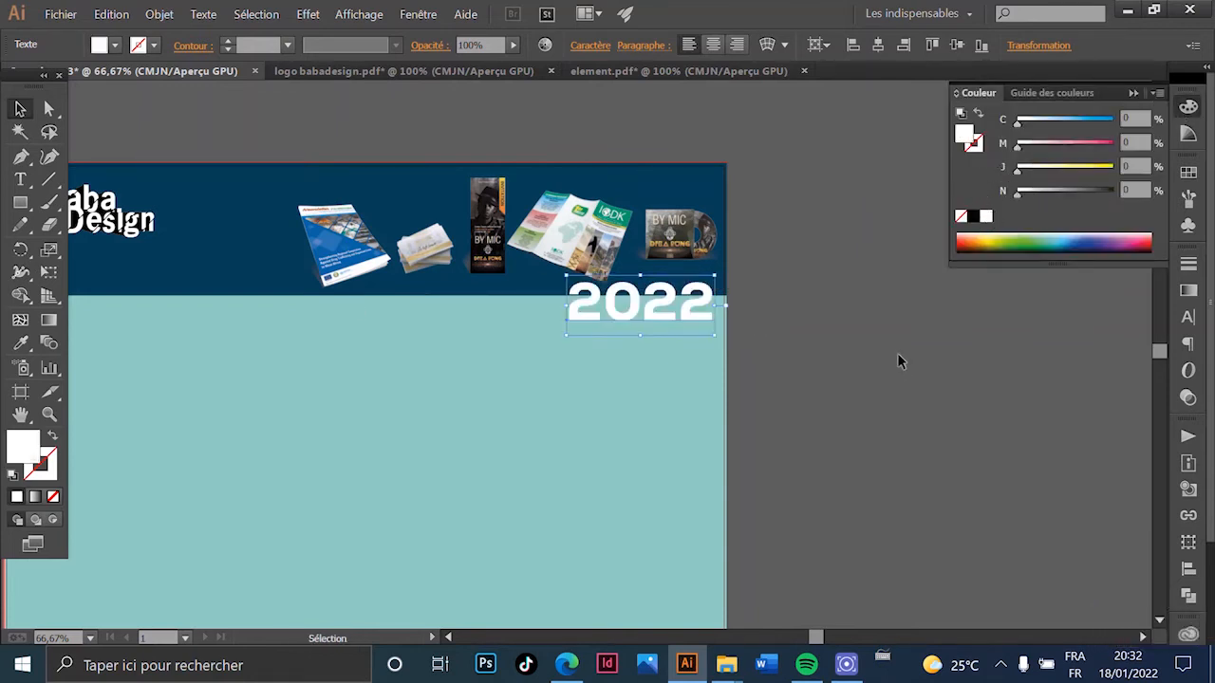
click(897, 353)
scroll(667, 362, up, 3)
scroll(667, 362, up, 1)
- Move 2022 onto the header's lower edge and shrink it into the bottom-right corner
drag(666, 355, 654, 317)
drag(352, 311, 502, 313)
scroll(641, 397, down, 4)
click(725, 380)
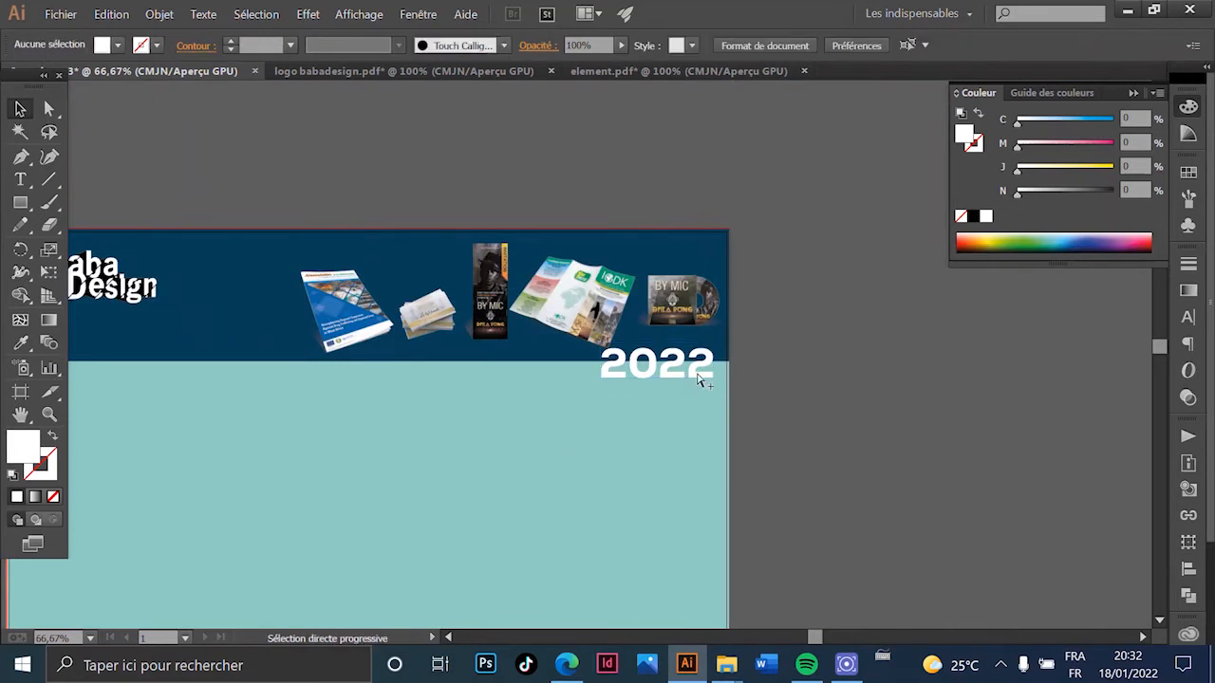
scroll(749, 452, down, 2)
scroll(774, 344, down, 1)
drag(812, 321, 814, 329)
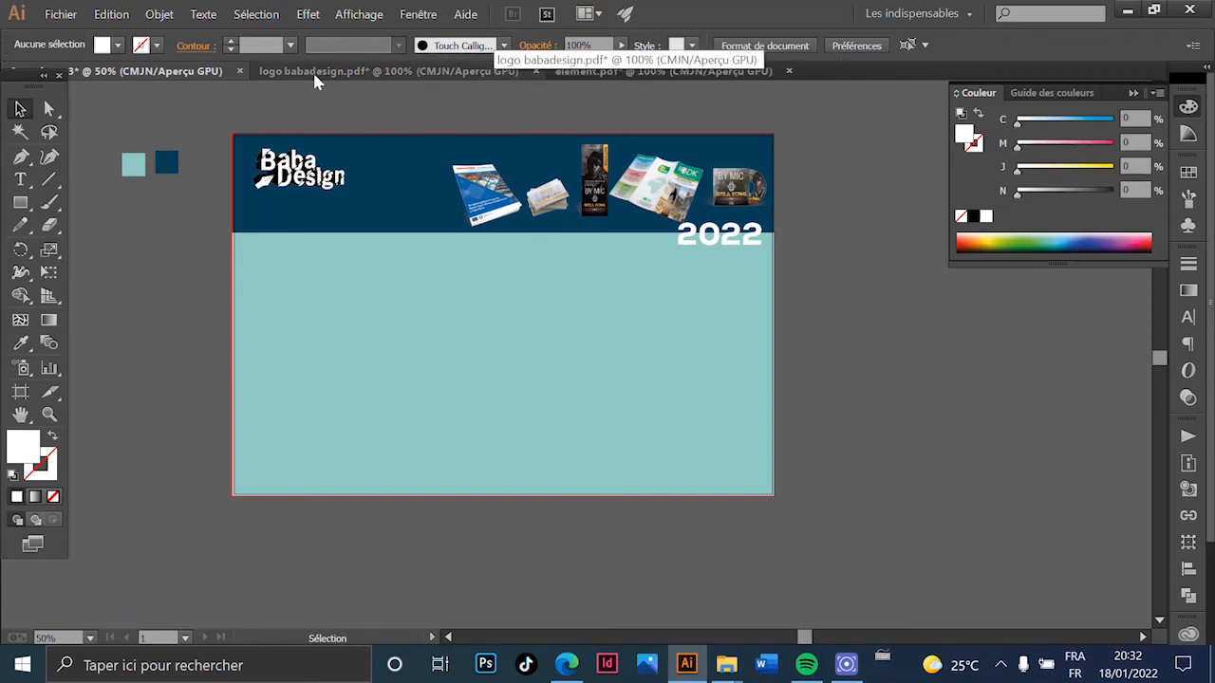
- Open the calendrier 2022 file from Fichier > Ouvrir
click(58, 14)
click(114, 76)
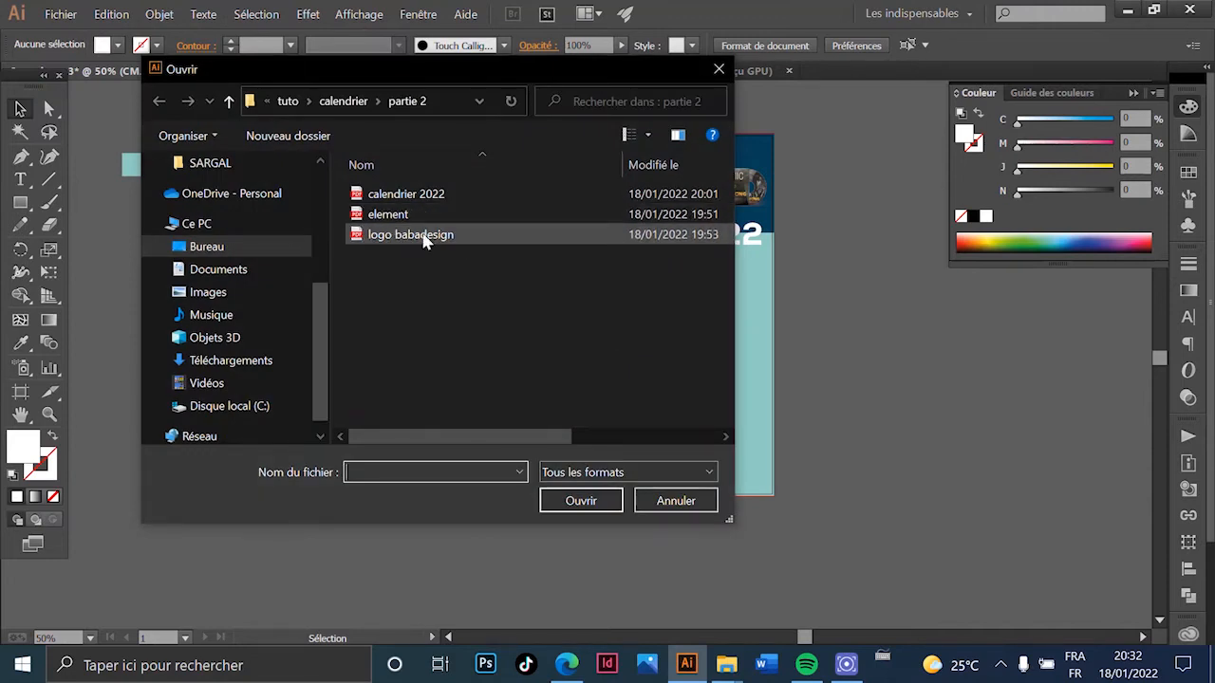
double_click(431, 192)
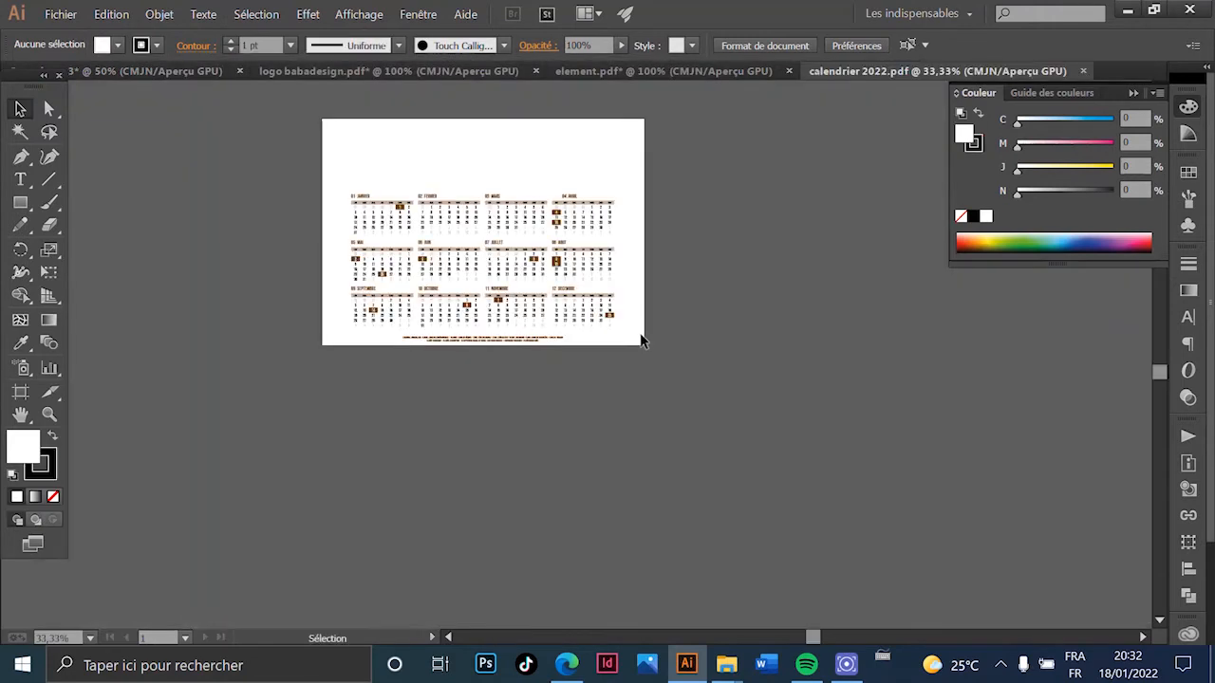
- Select and copy the entire twelve-month 2022 calendar
key(ctrl+plus)
key(ctrl+plus)
key(ctrl+plus)
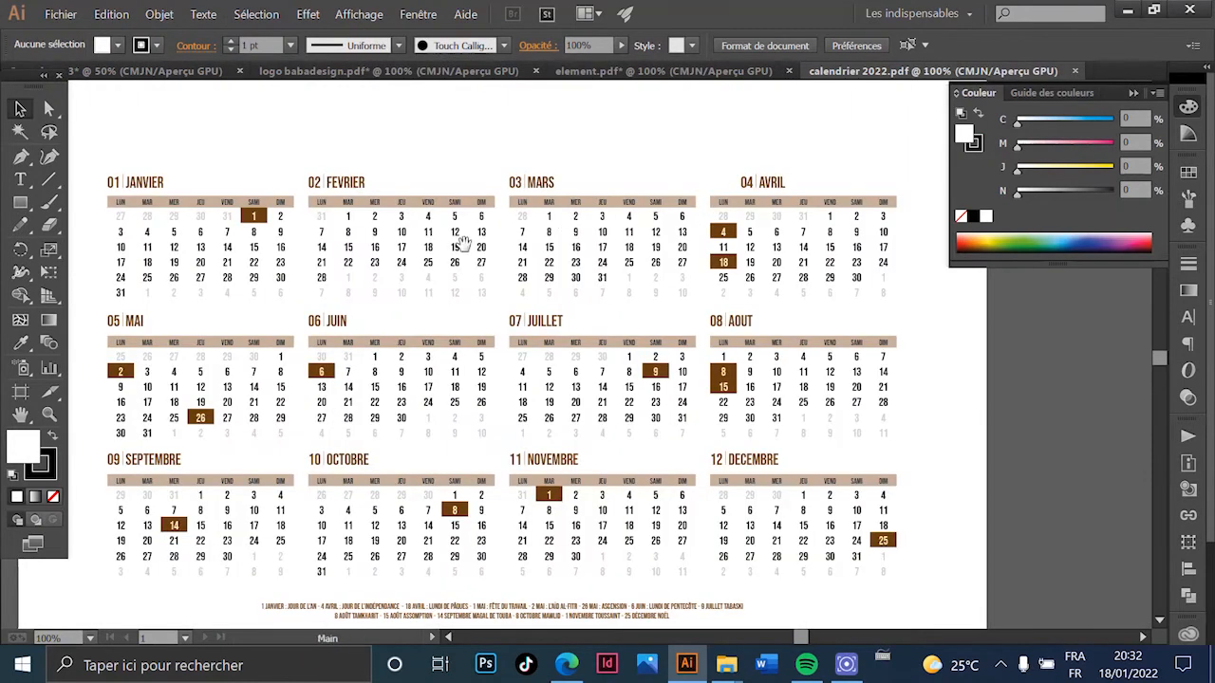
scroll(515, 513, up, 2)
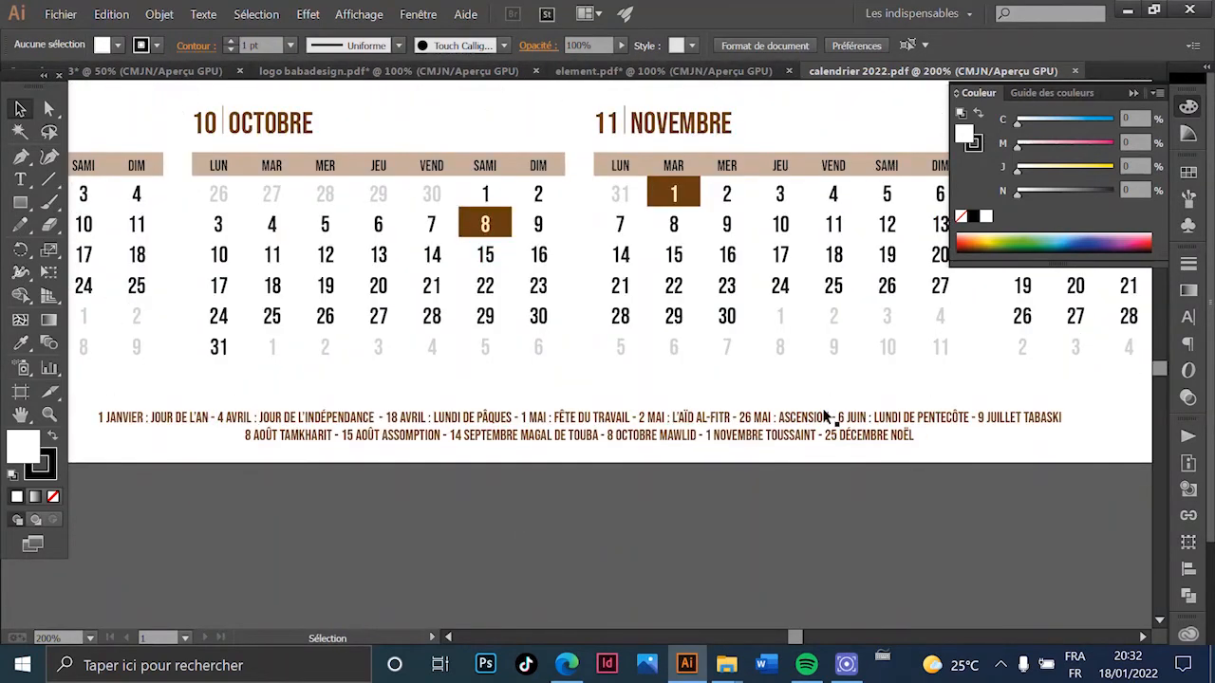
scroll(933, 460, down, 4)
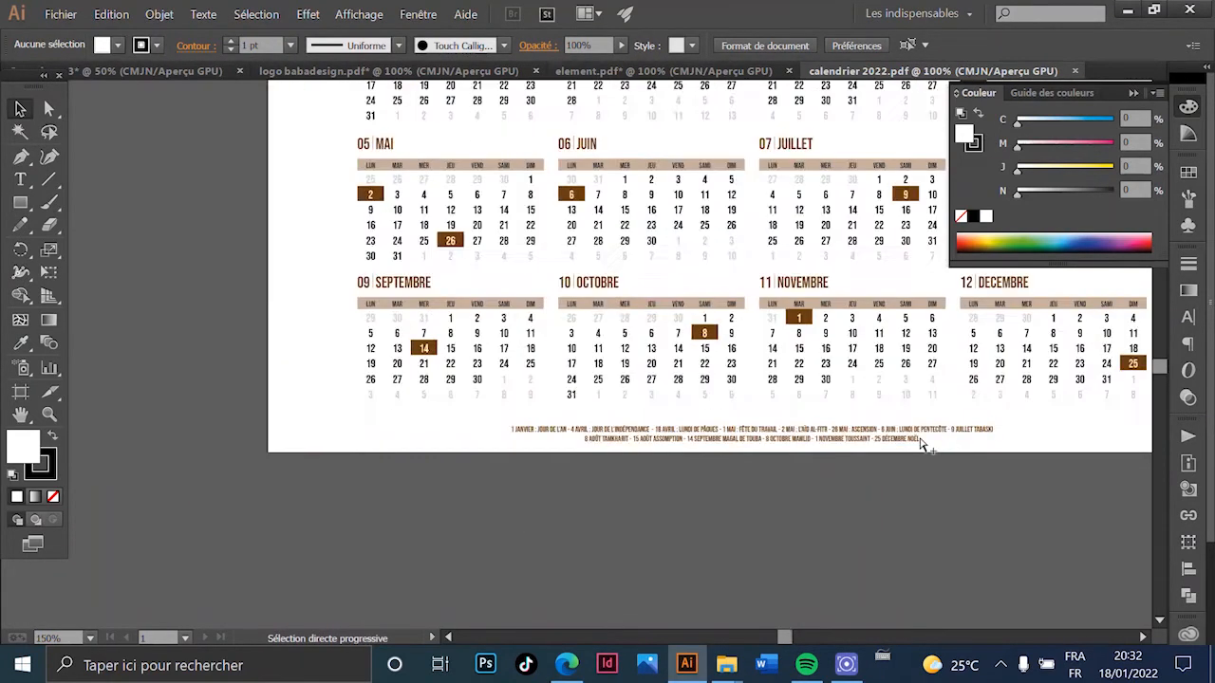
key(ctrl+a)
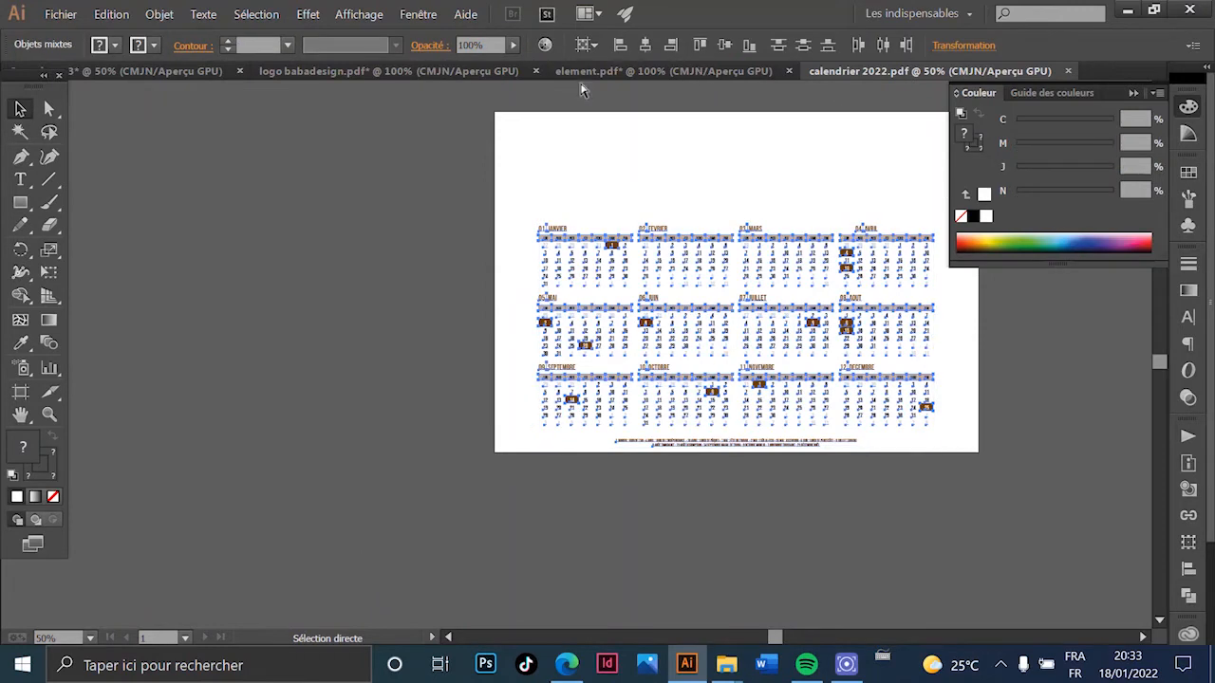
key(ctrl+c)
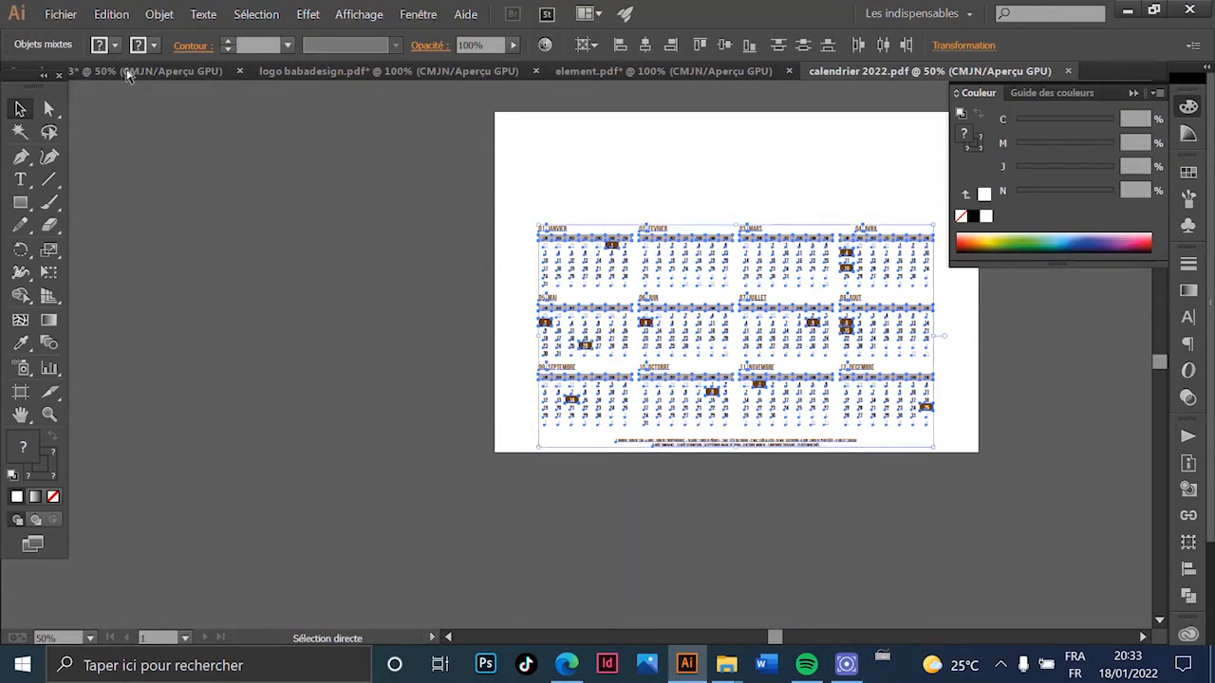
- Paste the copied calendar onto the pasteboard beside the teal-and-blue banner page
click(128, 72)
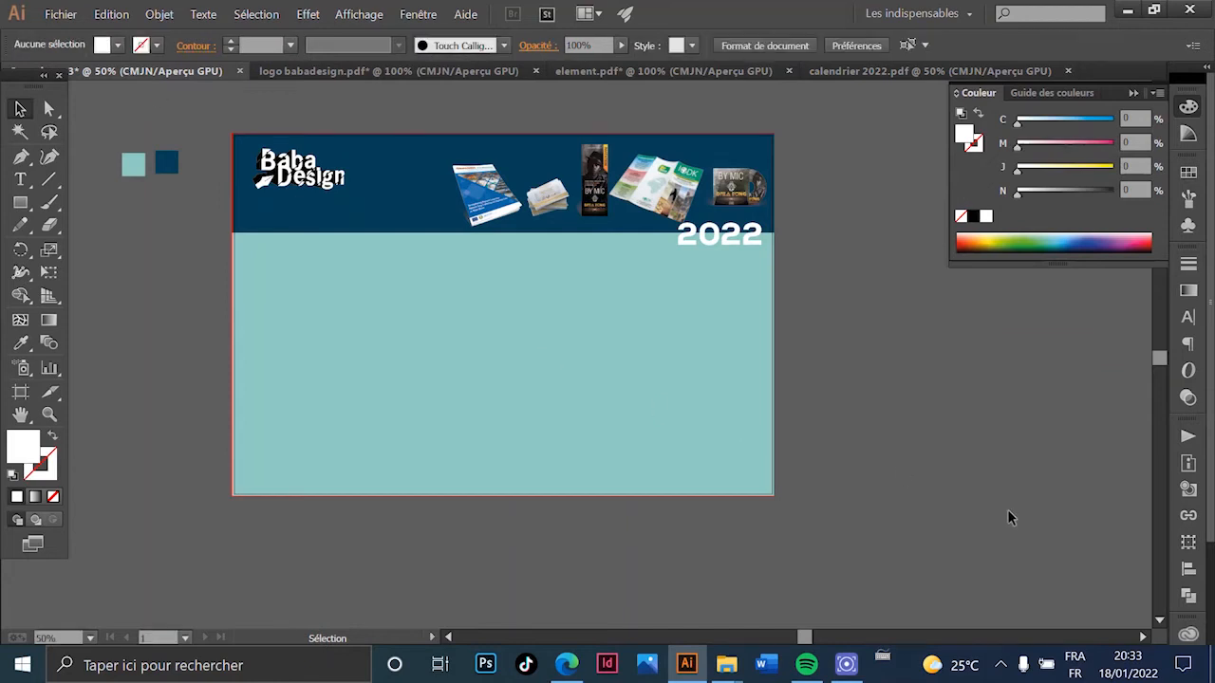
scroll(780, 484, down, 2)
drag(784, 486, 434, 374)
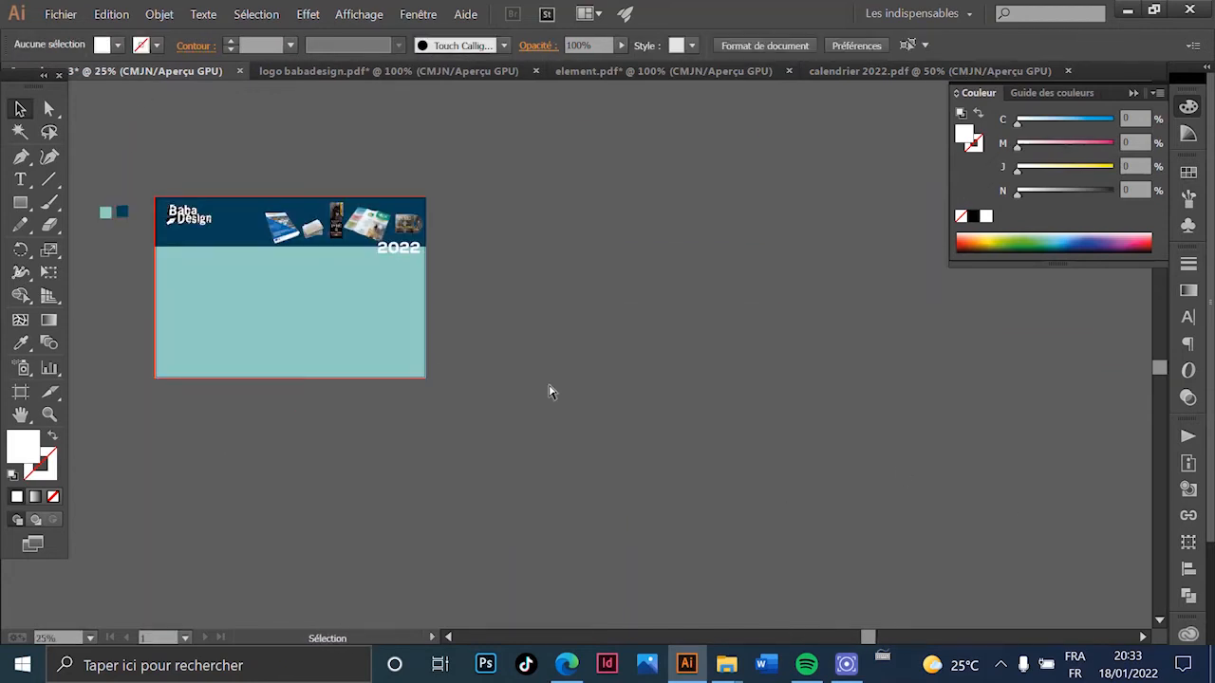
key(ctrl+v)
click(542, 282)
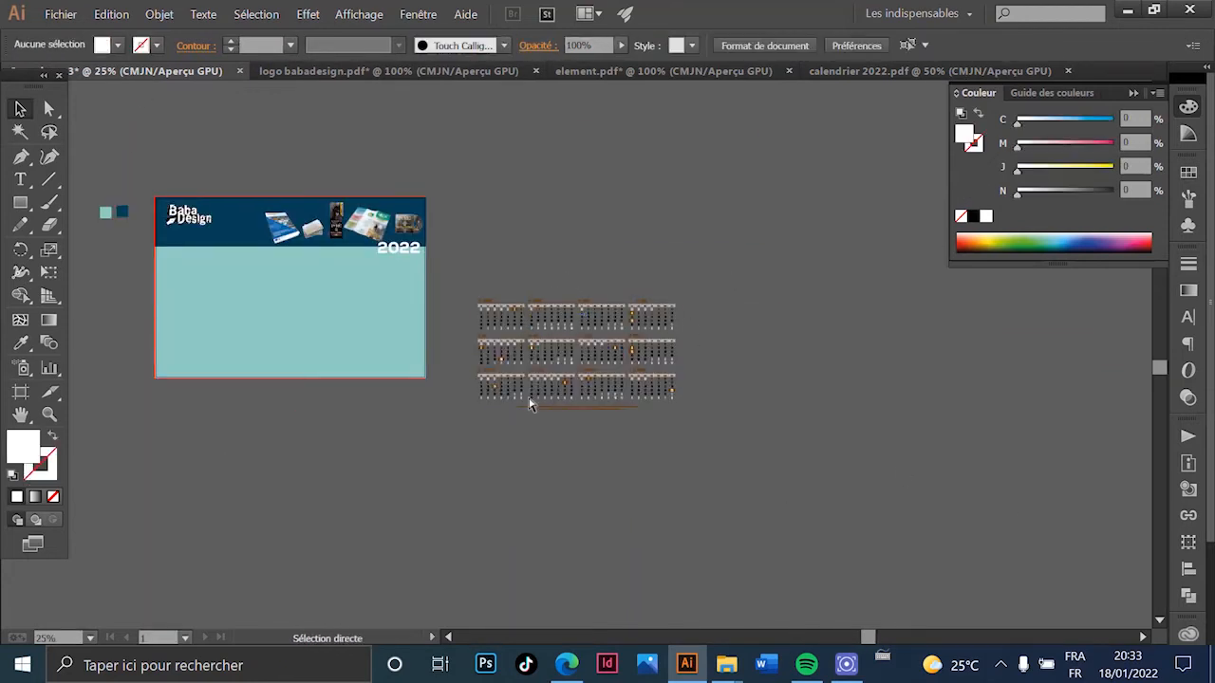
scroll(517, 412, up, 2)
drag(469, 302, 608, 345)
- Centre the view on the pasted calendar and select its 01 JANVIER title with Direct Selection
scroll(574, 530, down, 1)
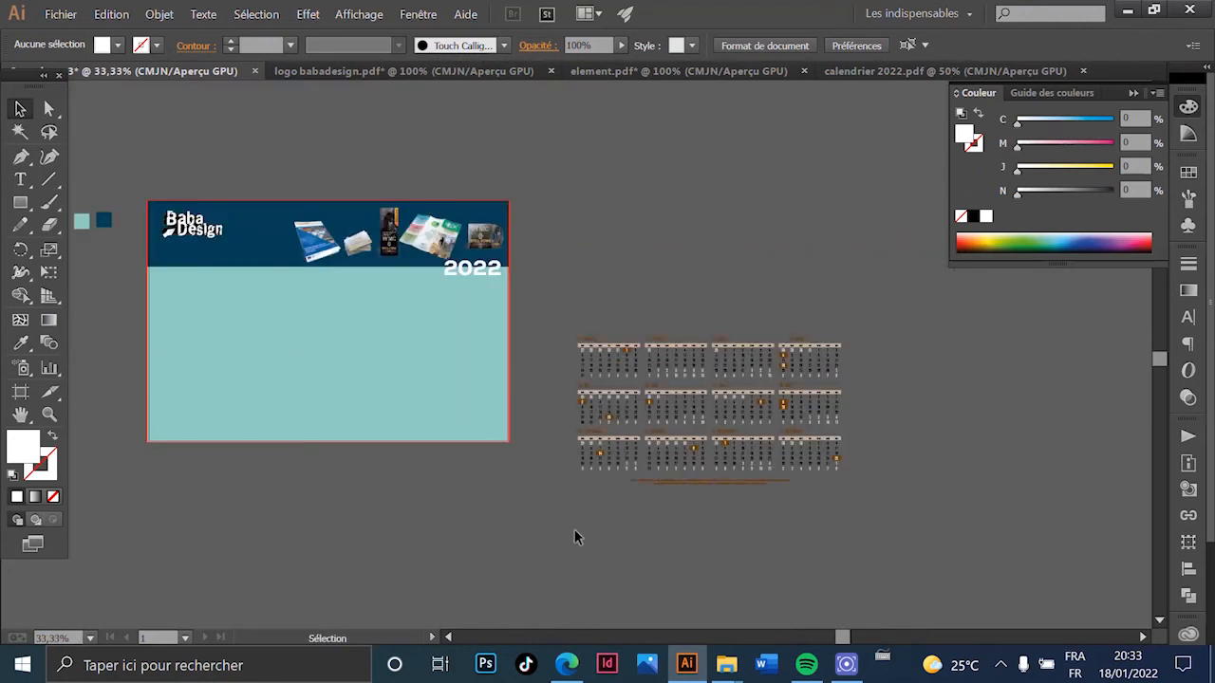
scroll(581, 384, up, 5)
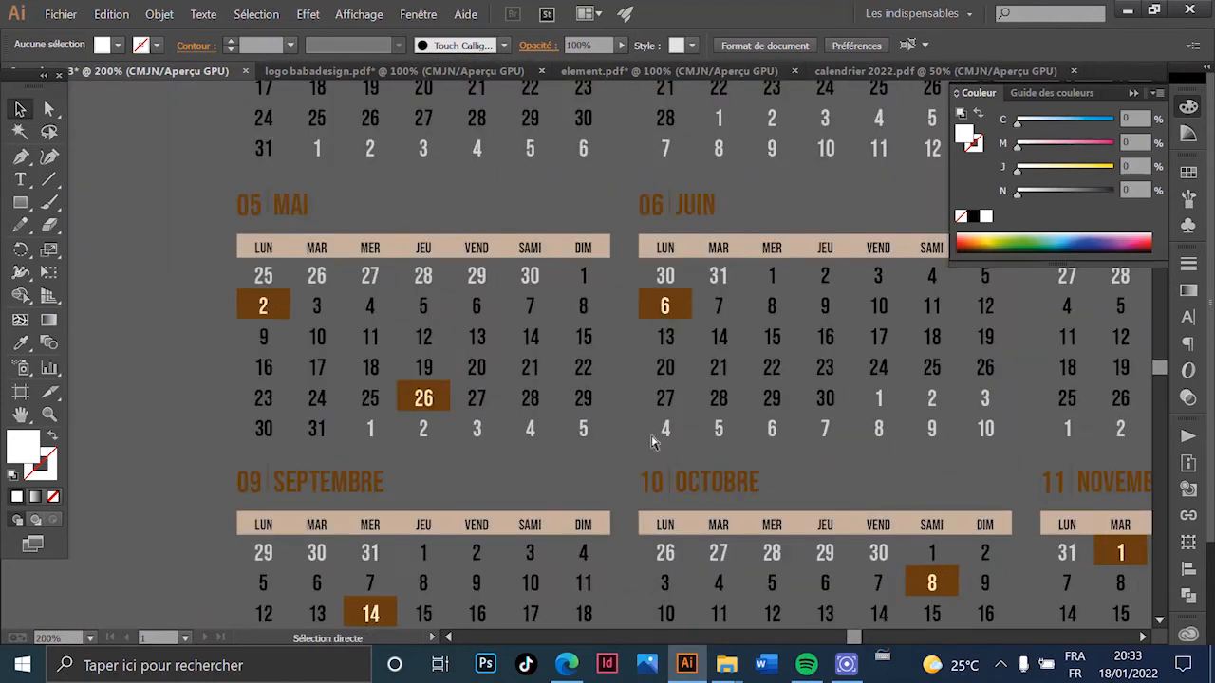
scroll(583, 382, down, 4)
scroll(628, 353, up, 1)
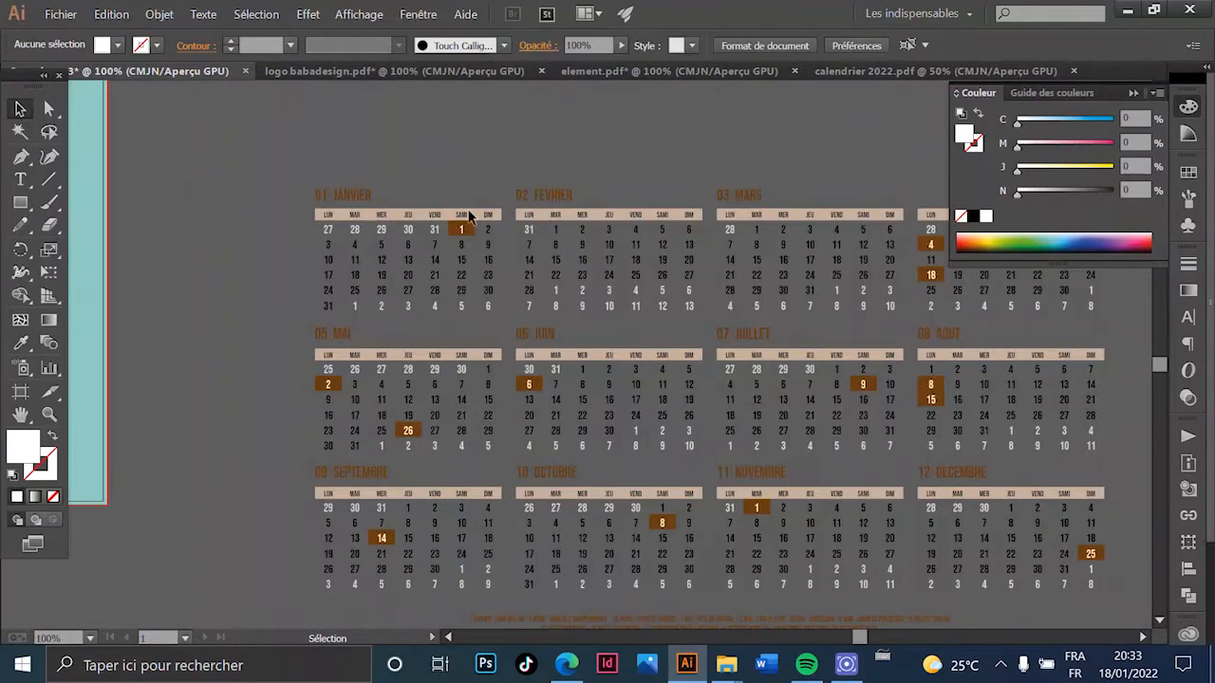
scroll(513, 311, down, 2)
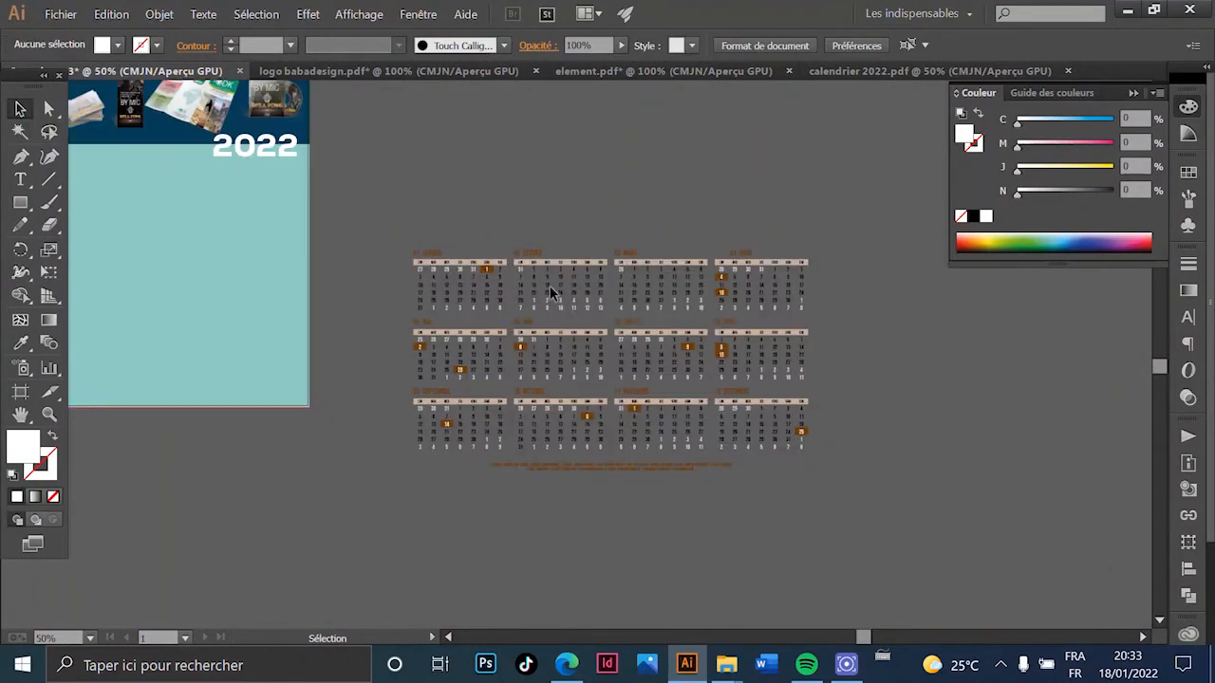
scroll(566, 285, up, 5)
scroll(664, 280, down, 3)
scroll(655, 301, down, 2)
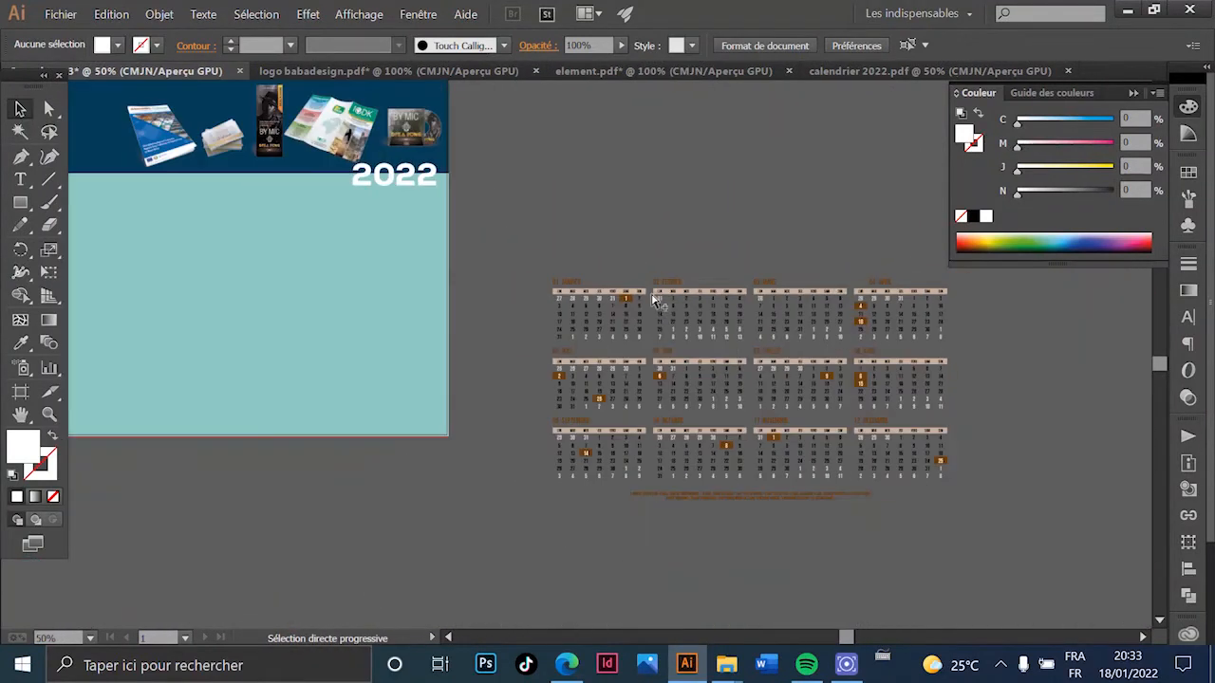
scroll(758, 387, up, 1)
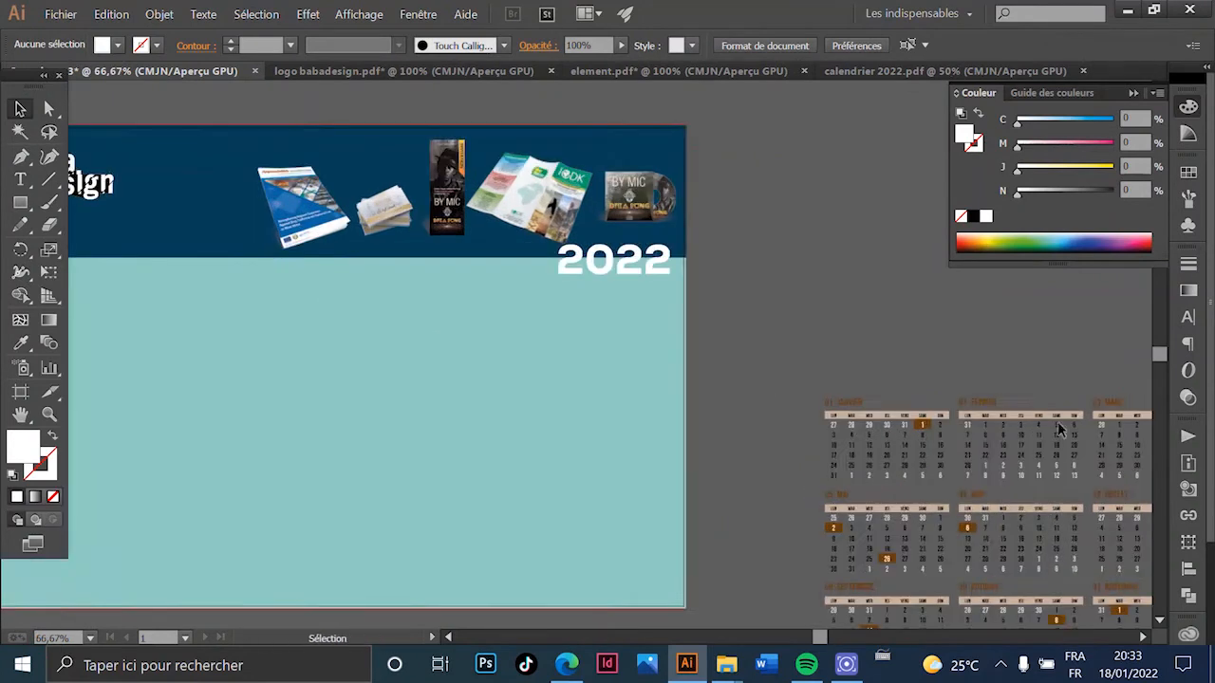
drag(952, 338, 678, 200)
scroll(746, 326, up, 1)
scroll(746, 325, down, 1)
drag(712, 355, 610, 285)
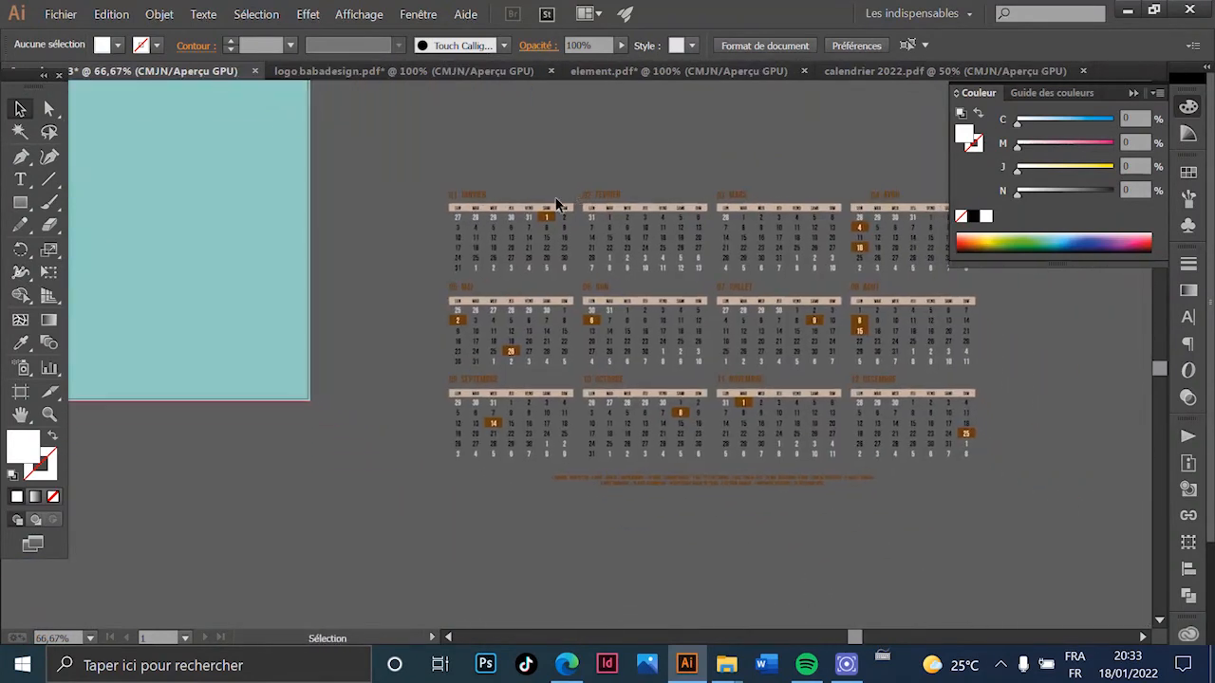
click(49, 110)
scroll(531, 205, up, 2)
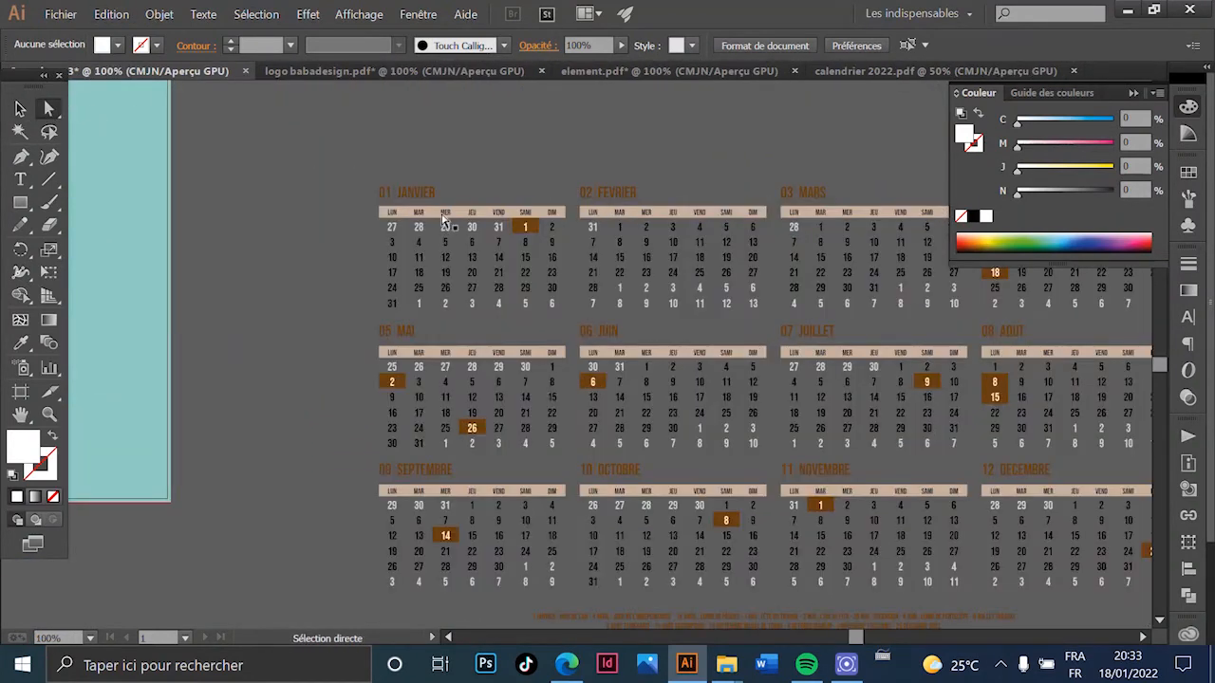
scroll(442, 218, up, 2)
click(382, 159)
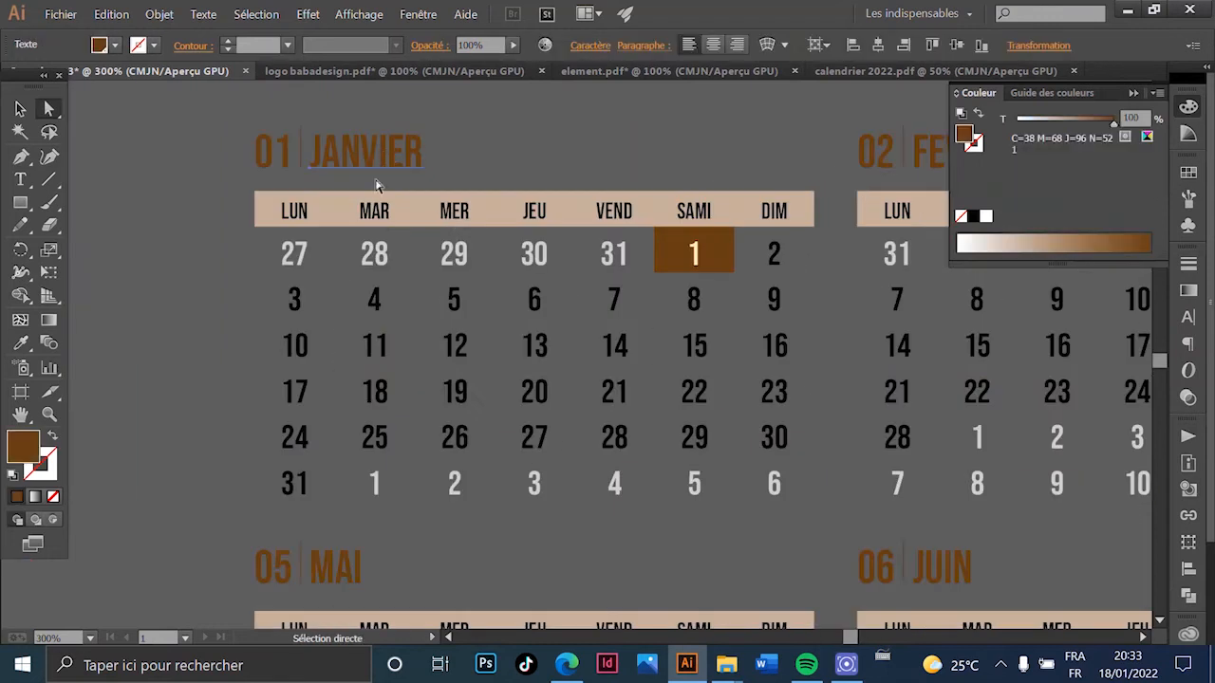
- Select every element sharing the 01 JANVIER title's brown fill colour
click(254, 15)
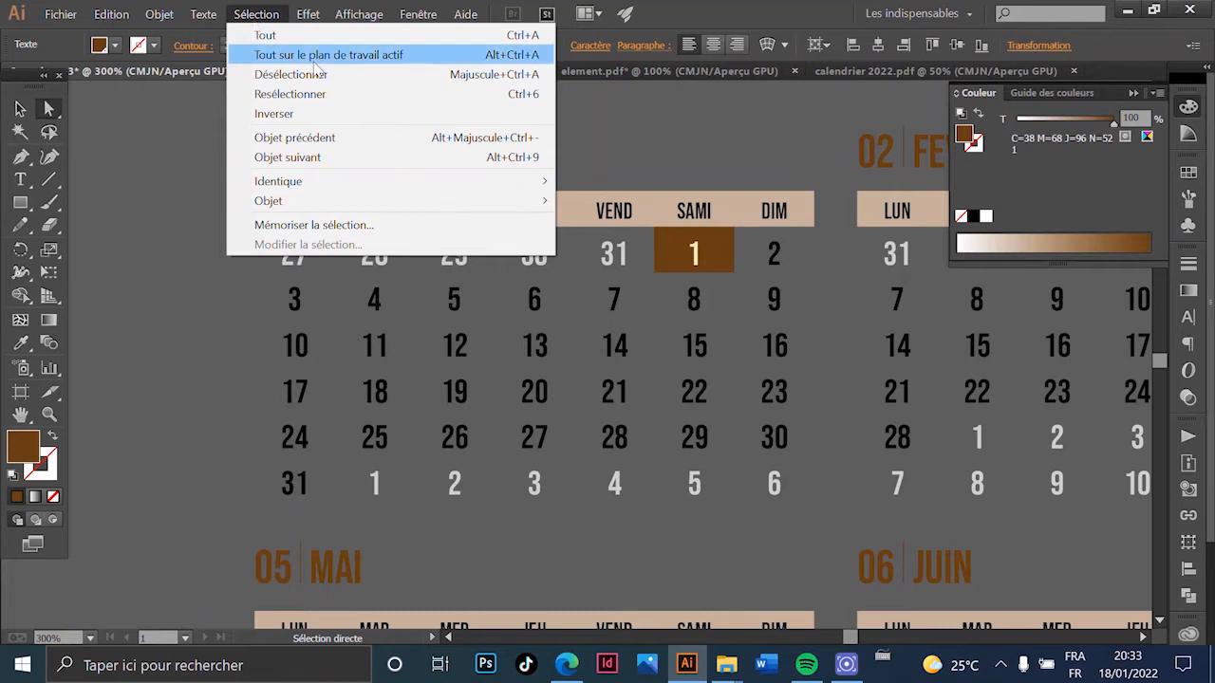
mouse_move(491, 185)
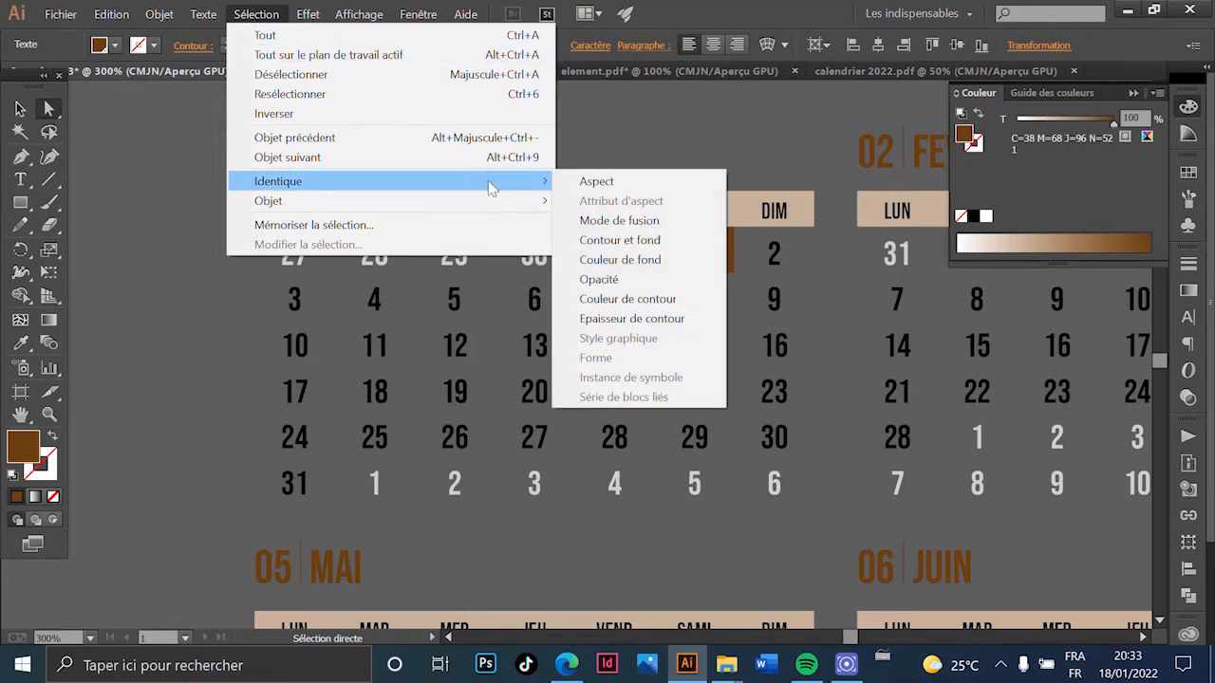
click(691, 262)
key(ctrl+minus)
key(ctrl+minus)
key(ctrl+minus)
key(ctrl+minus)
drag(557, 411, 564, 286)
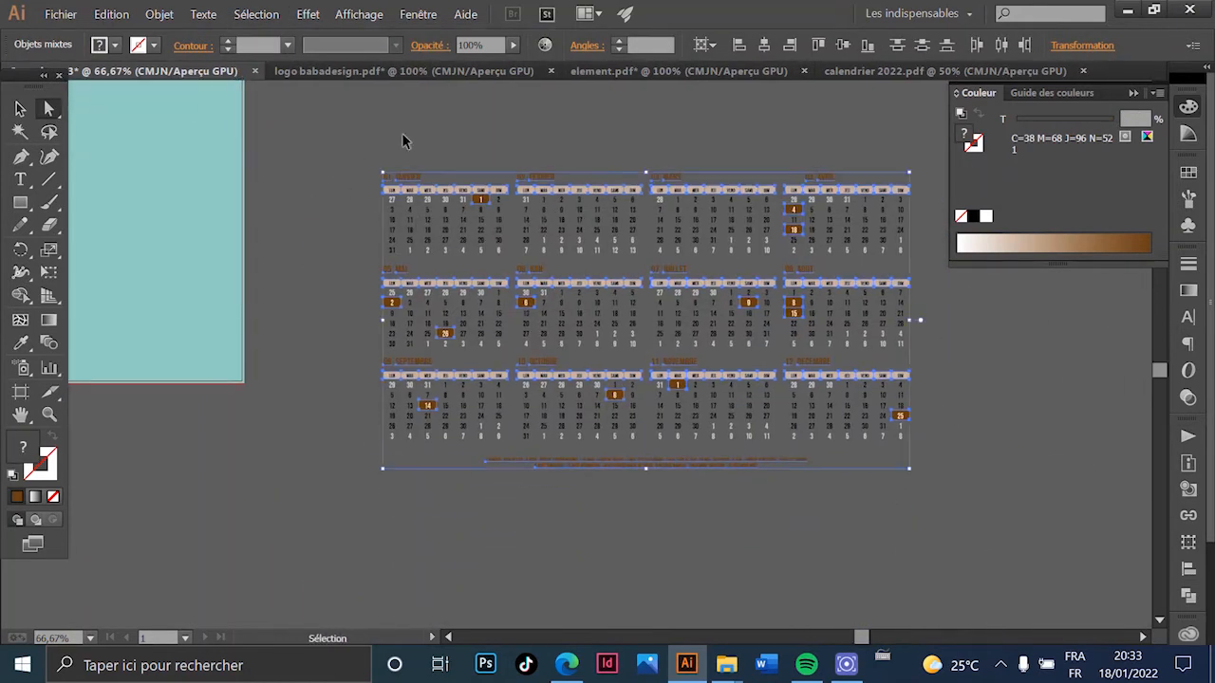
scroll(407, 229, up, 3)
scroll(375, 126, up, 3)
scroll(380, 133, up, 1)
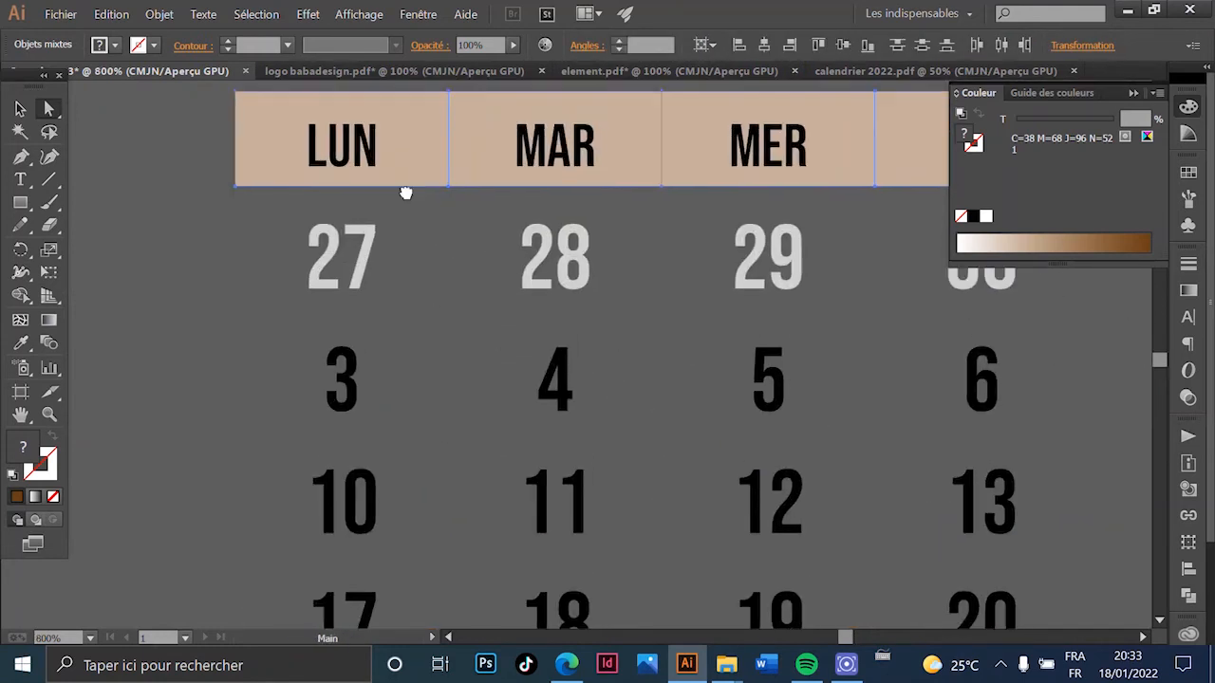
drag(426, 116, 387, 304)
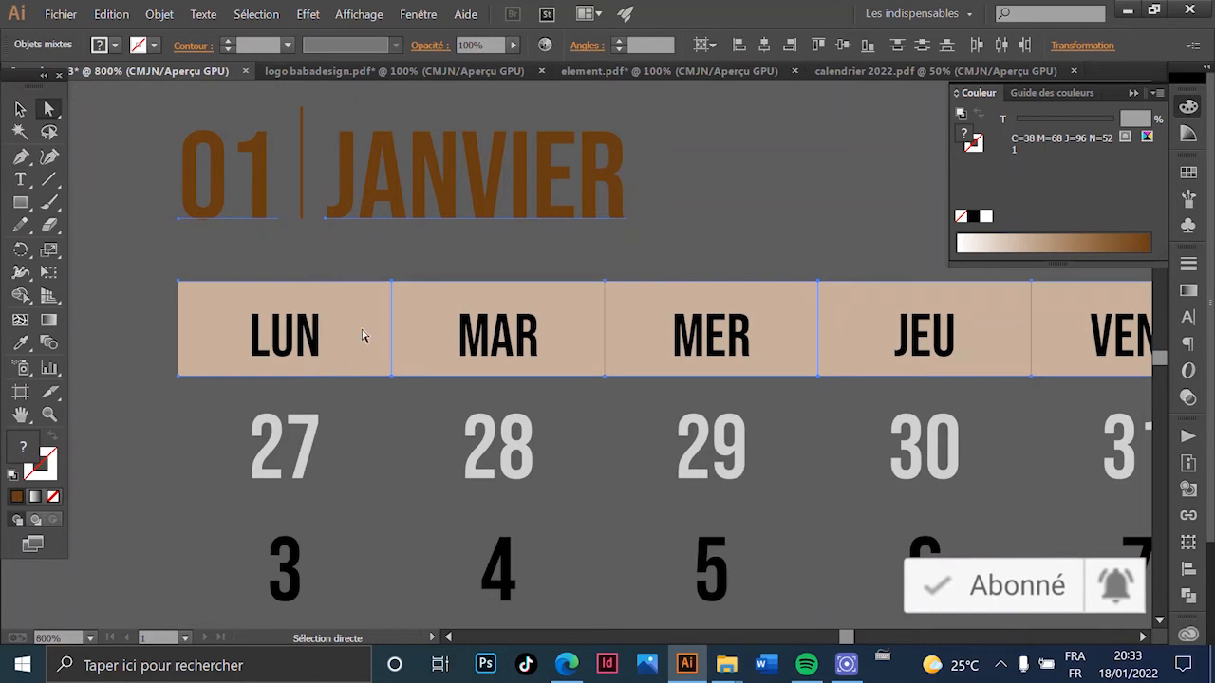
- Check the selected brown titles, day-name bars and holiday boxes across the grids
scroll(381, 334, down, 8)
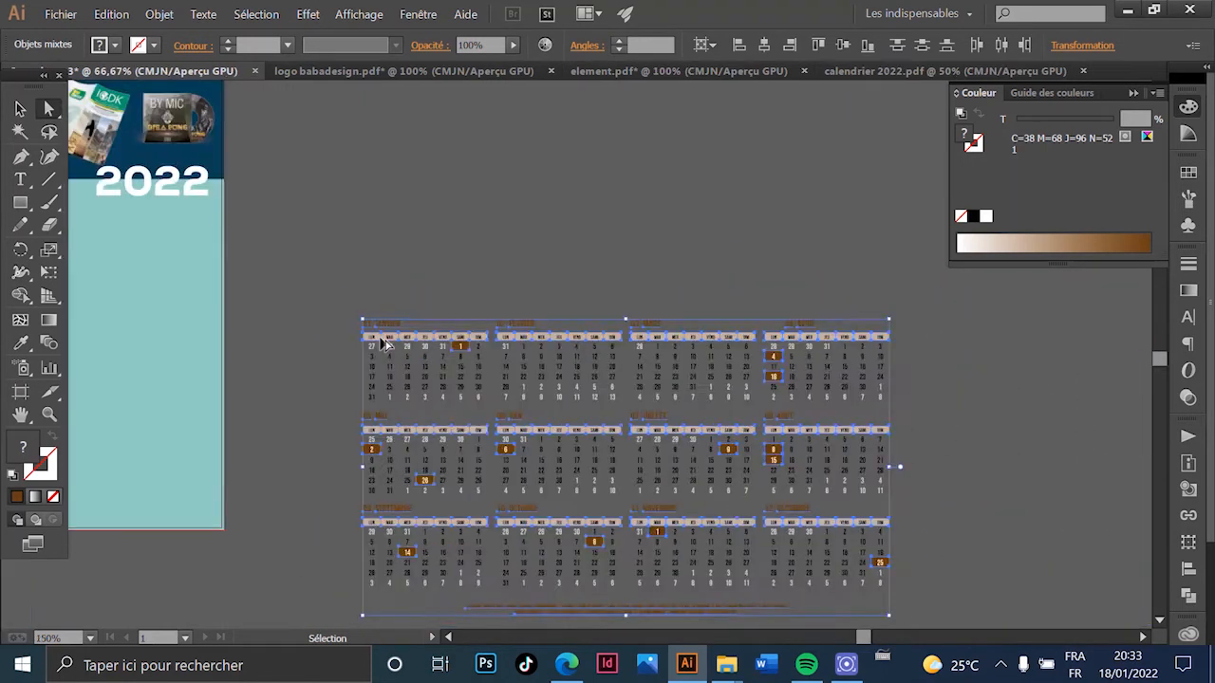
scroll(369, 340, up, 2)
scroll(370, 340, up, 3)
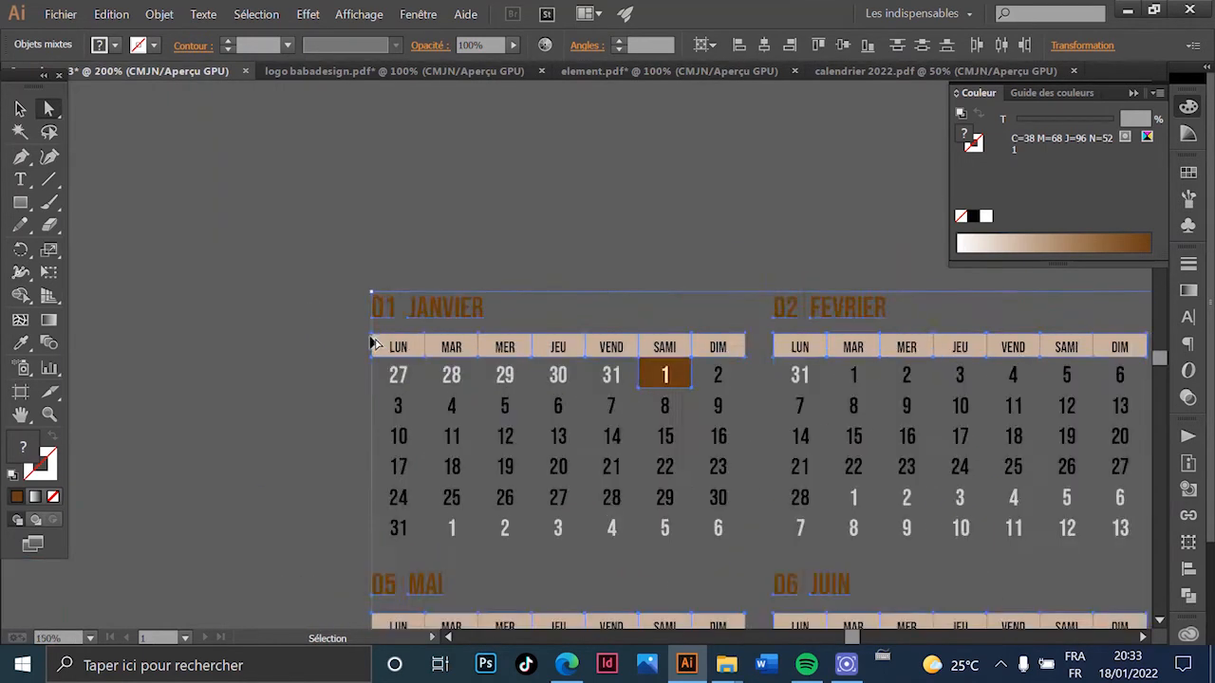
scroll(427, 353, down, 1)
key(a)
scroll(503, 275, up, 2)
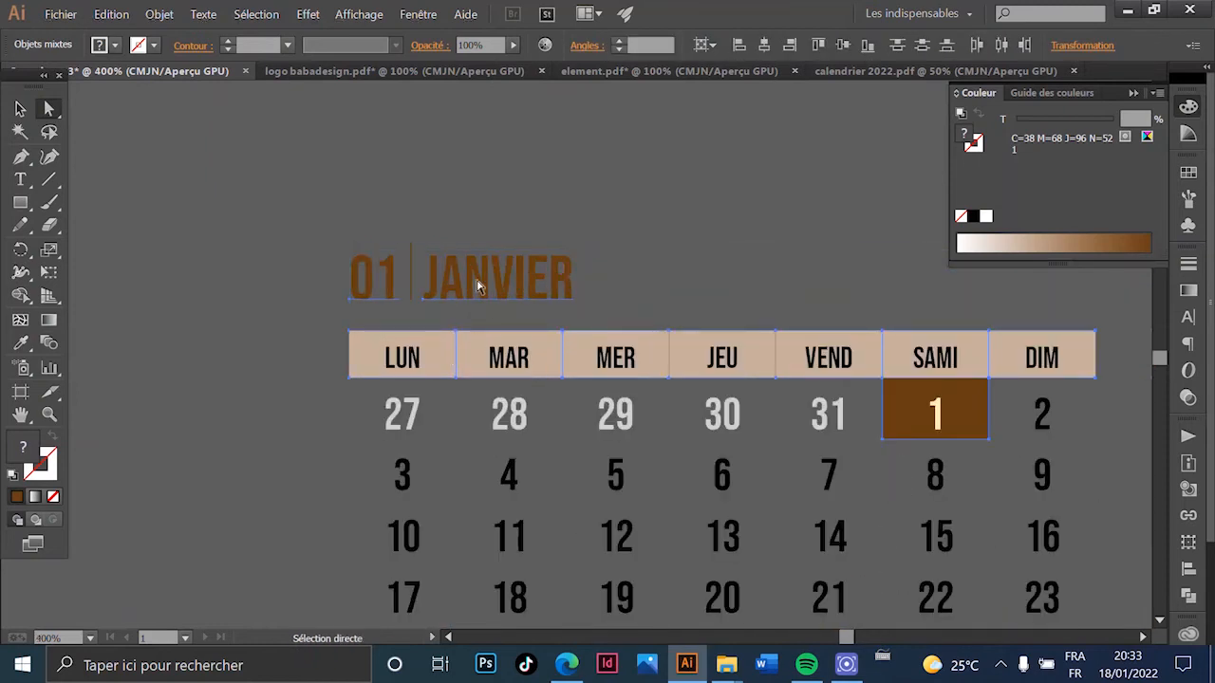
scroll(452, 355, down, 4)
scroll(857, 263, up, 2)
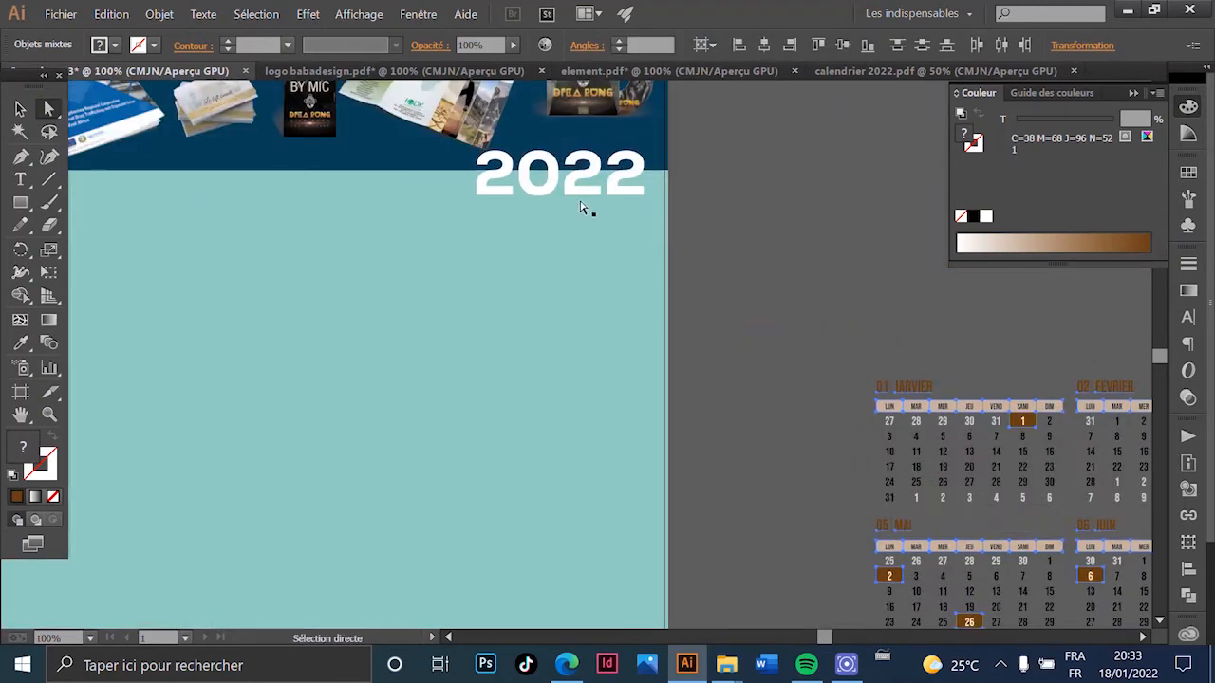
scroll(629, 331, up, 2)
scroll(630, 332, right, 1)
scroll(618, 263, down, 1)
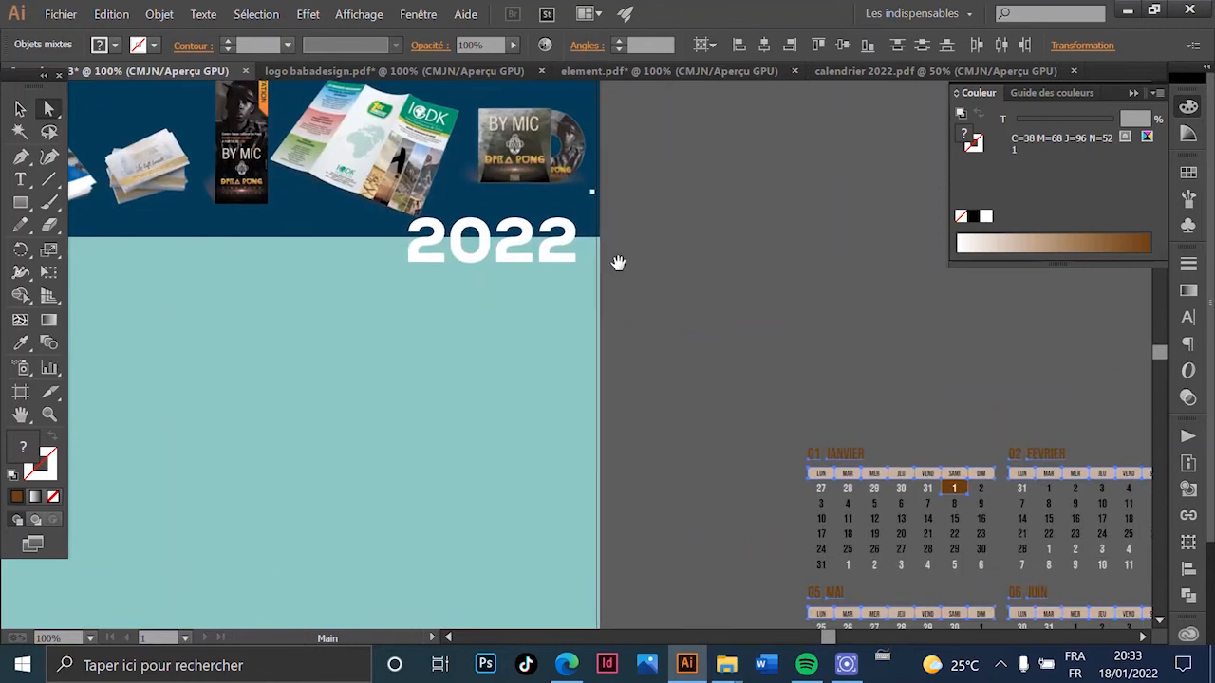
click(28, 342)
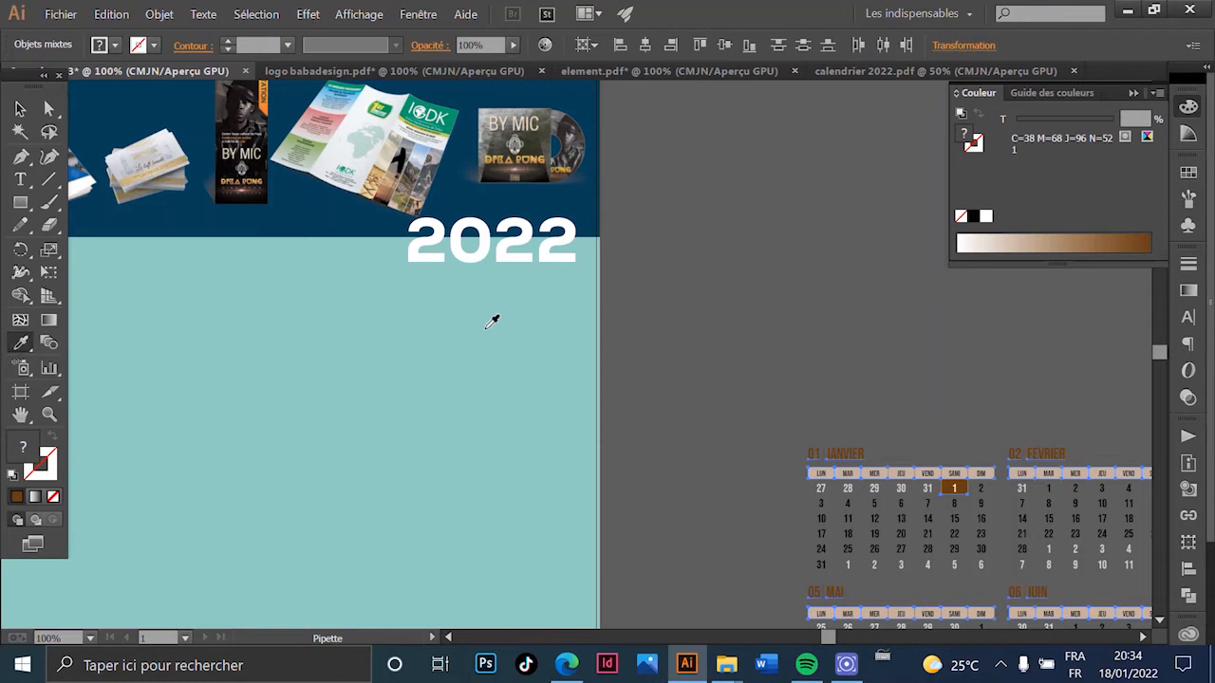
- Sample the cover's teal onto the selected calendar parts, then deselect them
click(493, 322)
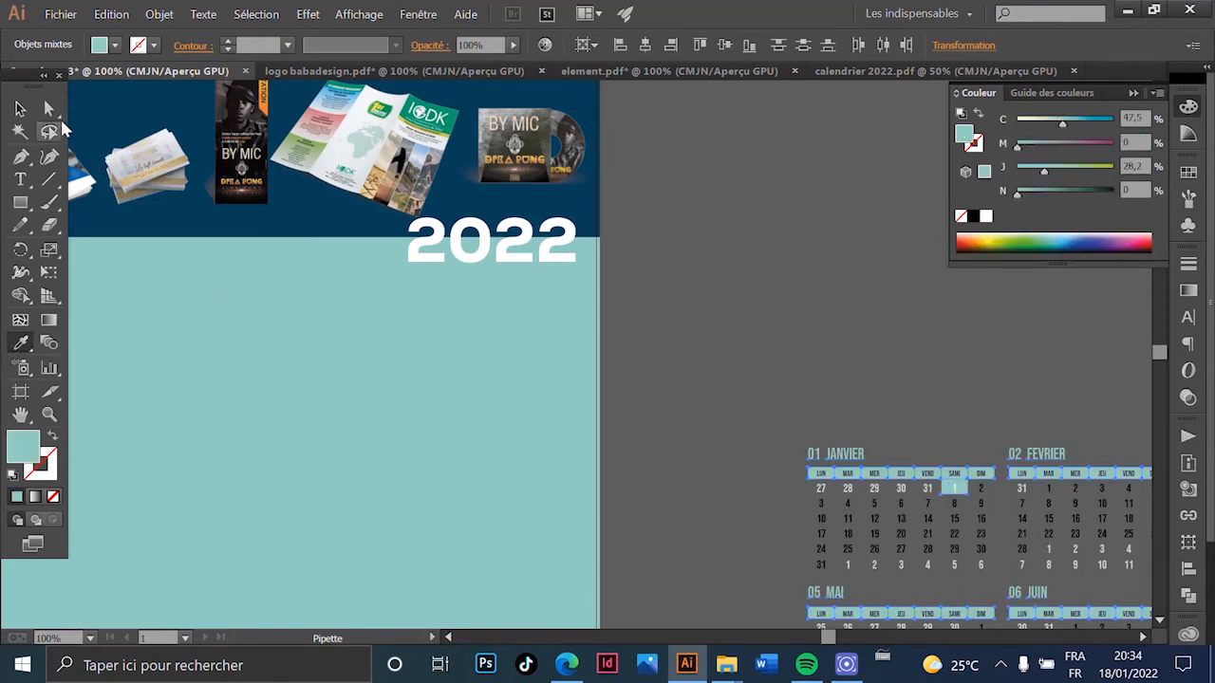
click(51, 112)
click(796, 298)
- Pan and zoom across all twelve month grids to check the teal recolouring
drag(896, 392, 486, 90)
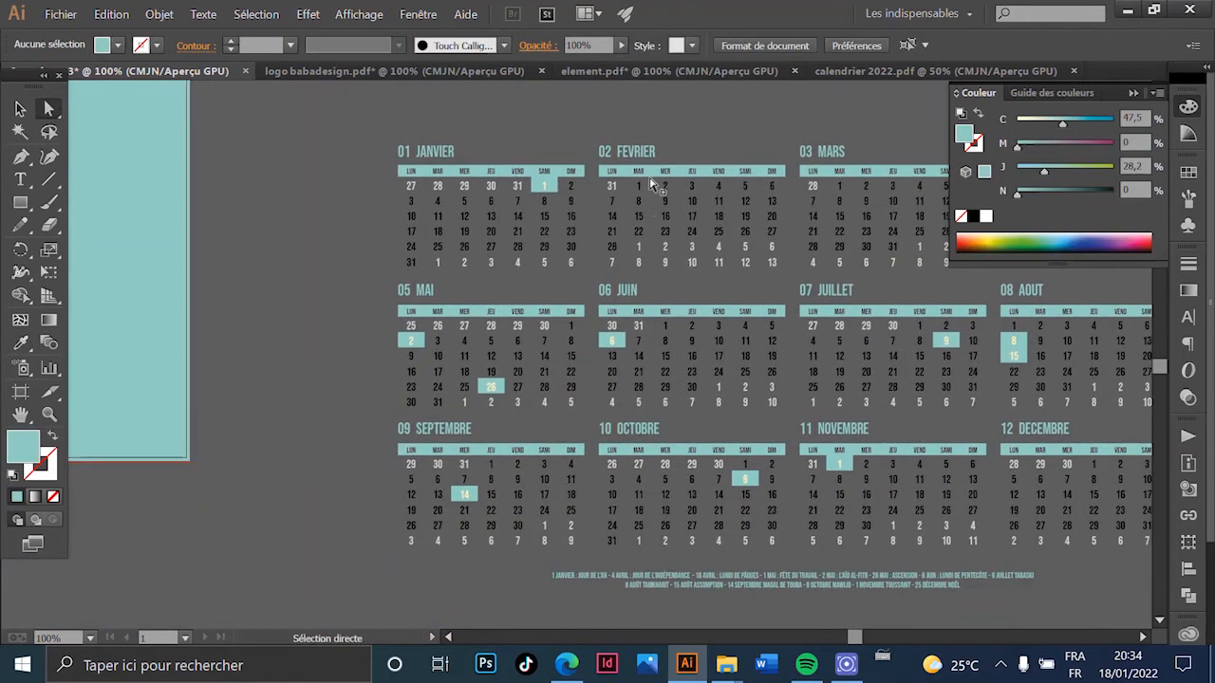
scroll(651, 183, up, 5)
scroll(634, 194, down, 3)
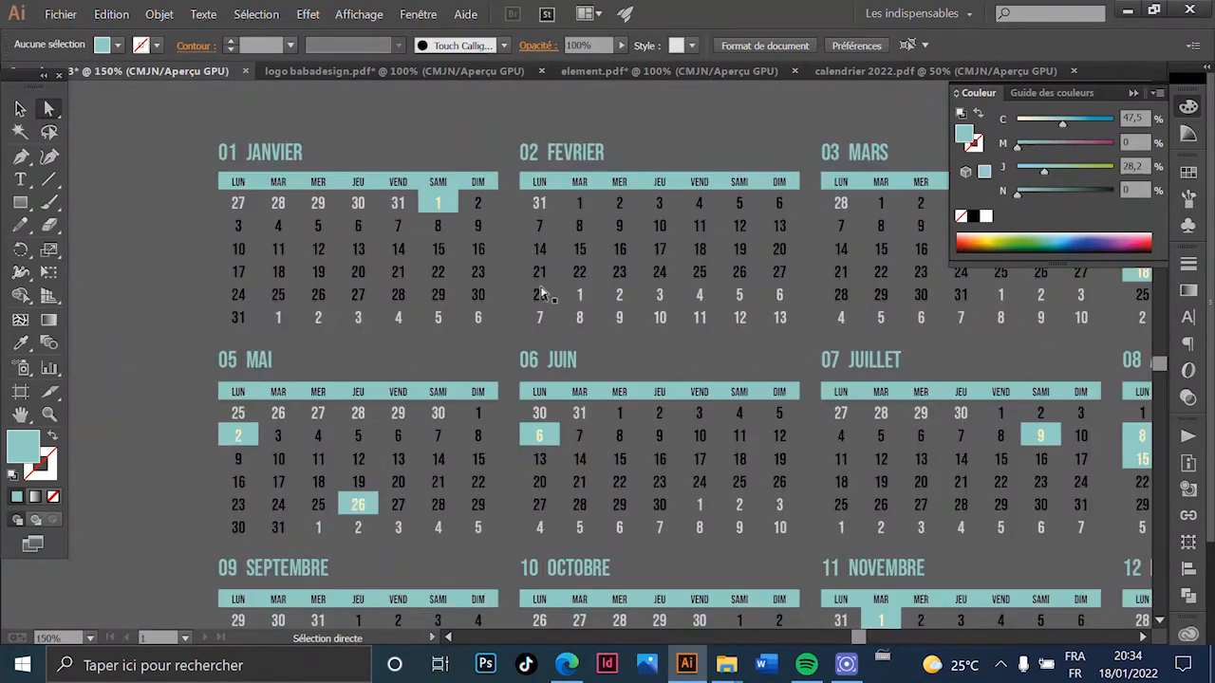
scroll(531, 290, down, 4)
scroll(538, 270, up, 5)
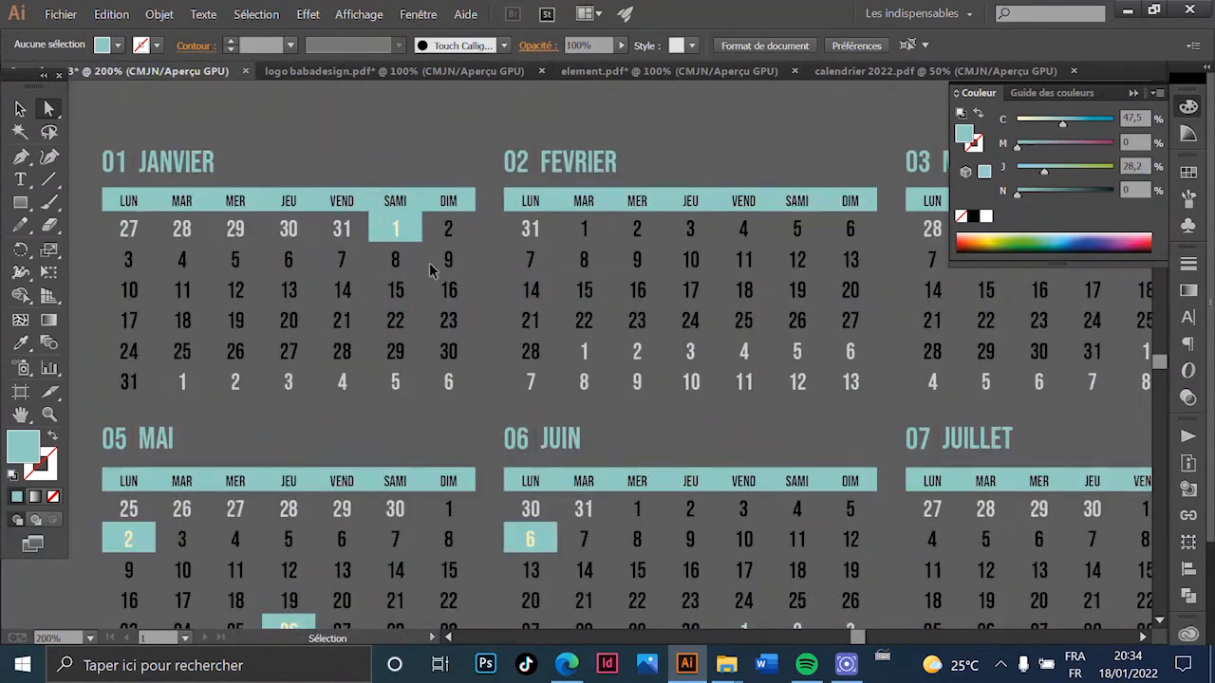
scroll(430, 271, down, 2)
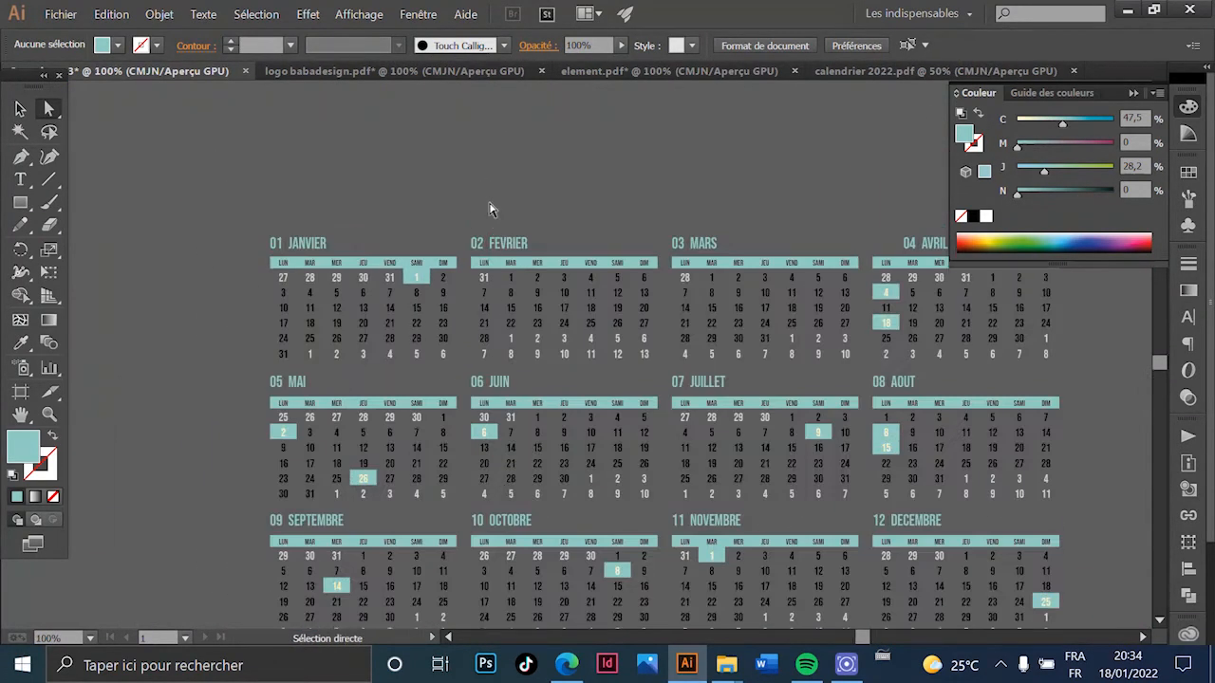
scroll(490, 206, down, 1)
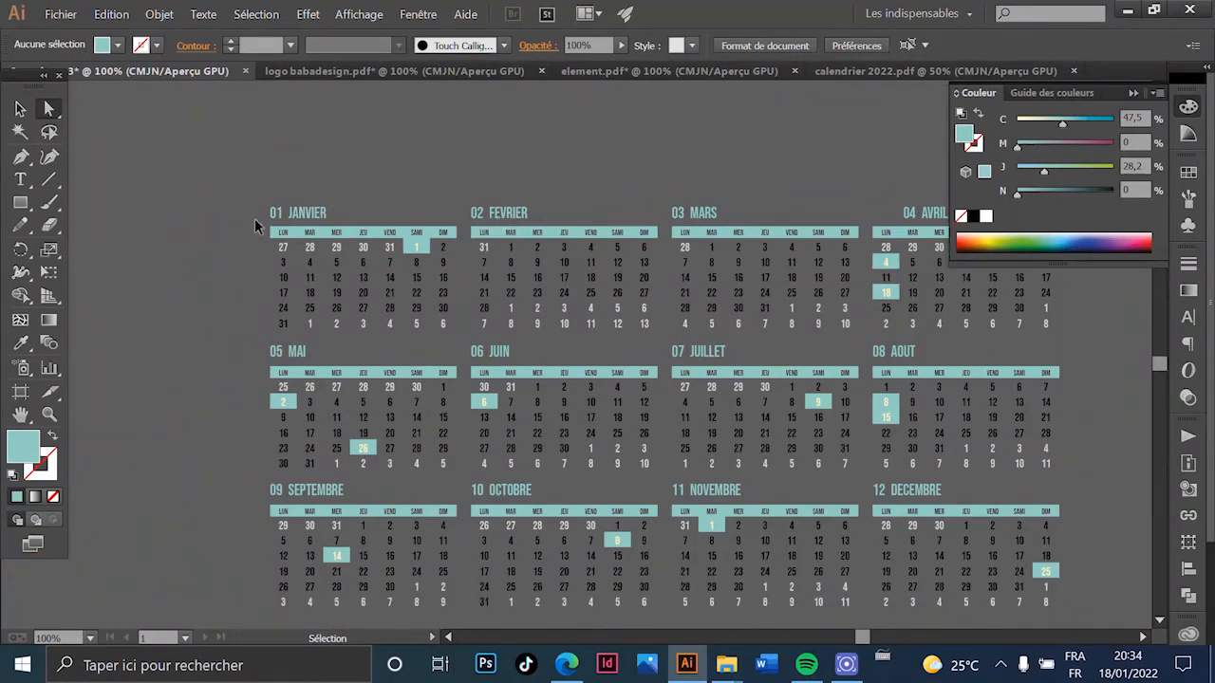
scroll(265, 229, up, 2)
scroll(203, 184, left, 5)
scroll(208, 190, down, 2)
scroll(313, 135, up, 5)
scroll(276, 134, left, 3)
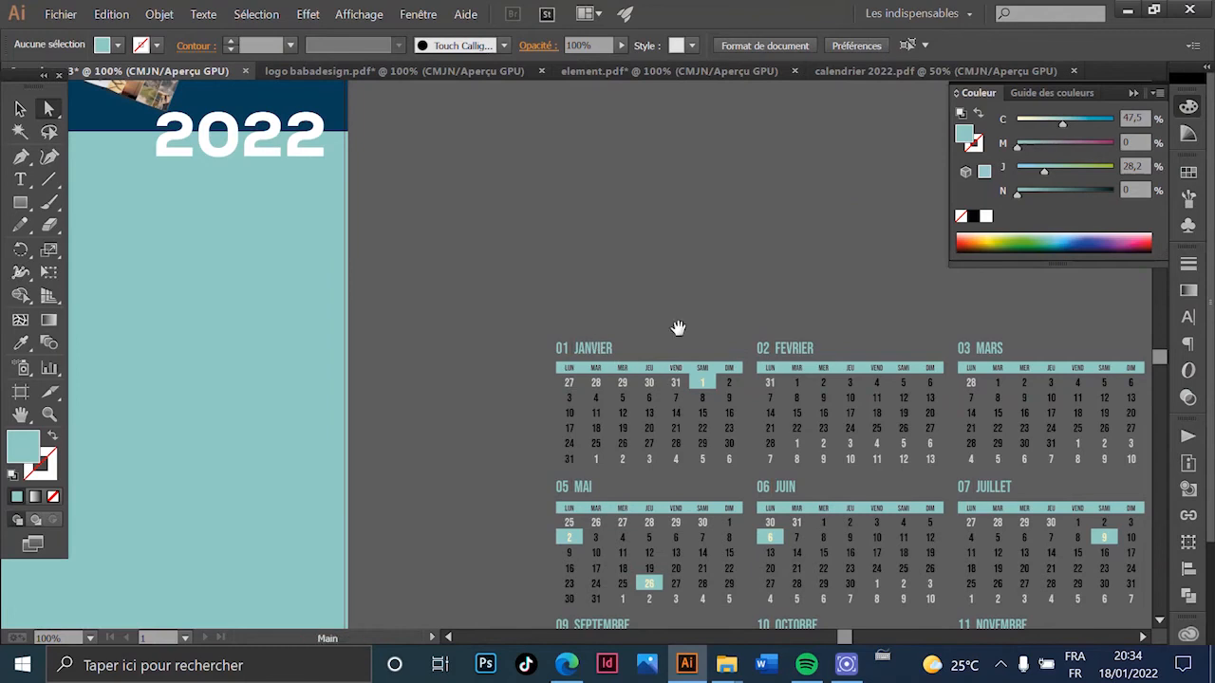
scroll(664, 371, down, 3)
scroll(532, 284, right, 6)
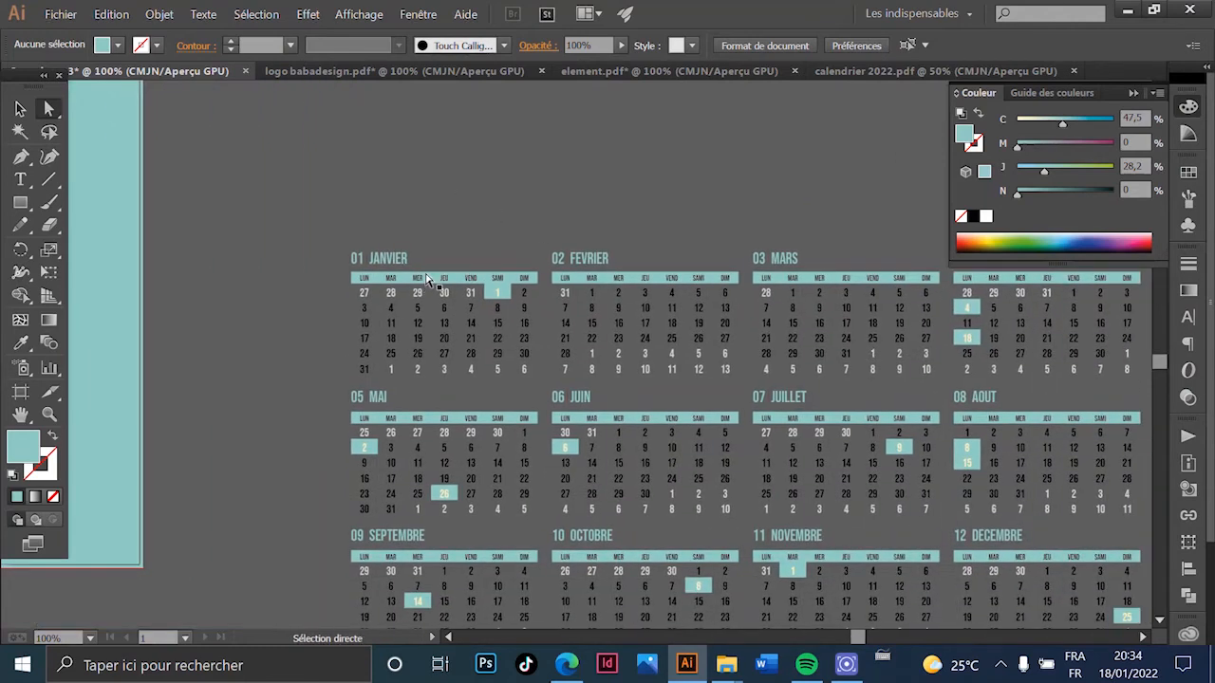
scroll(406, 290, up, 2)
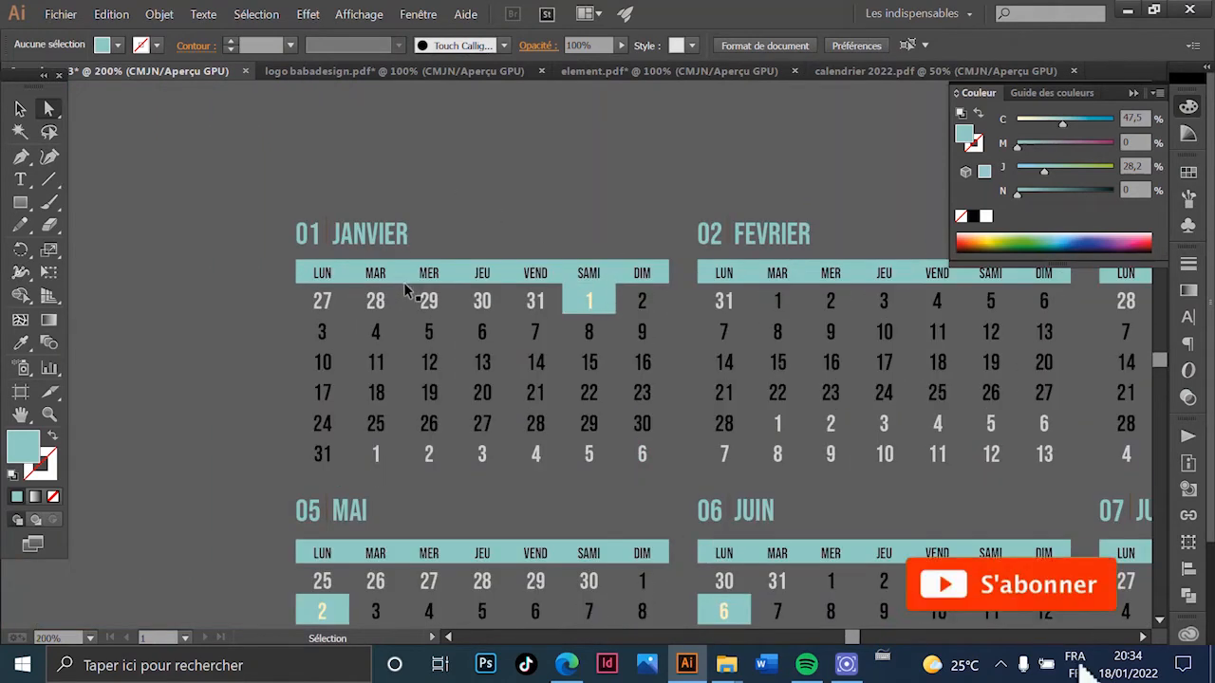
scroll(398, 281, up, 2)
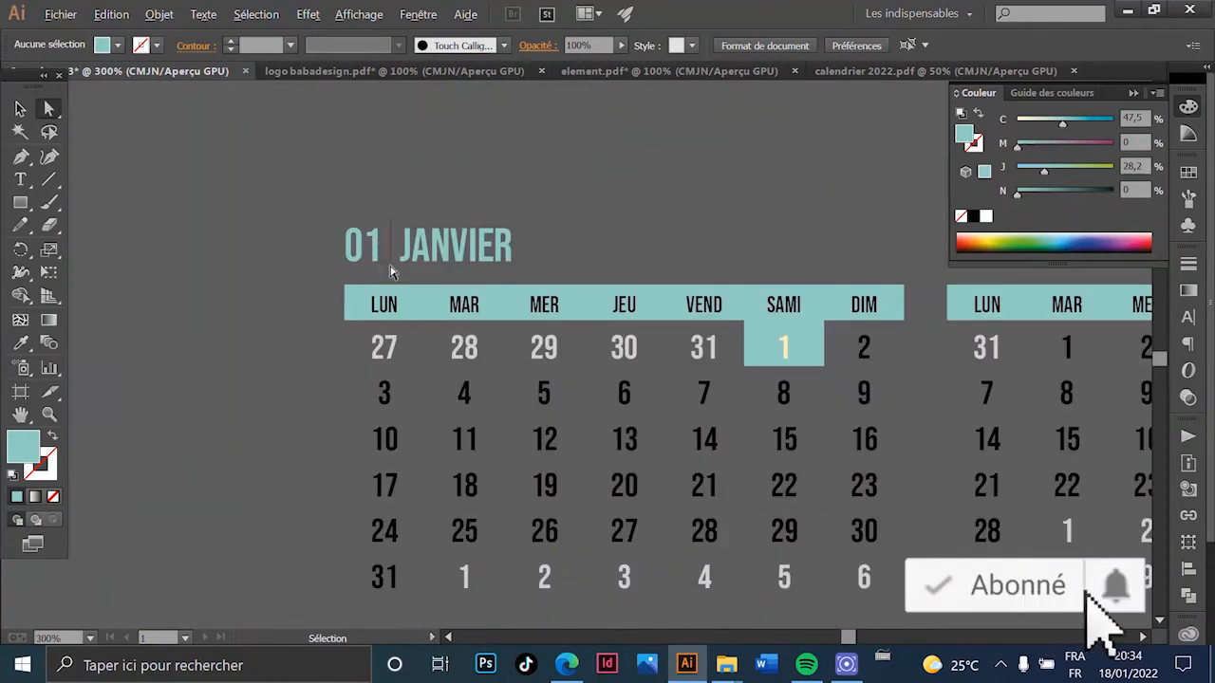
scroll(385, 280, down, 4)
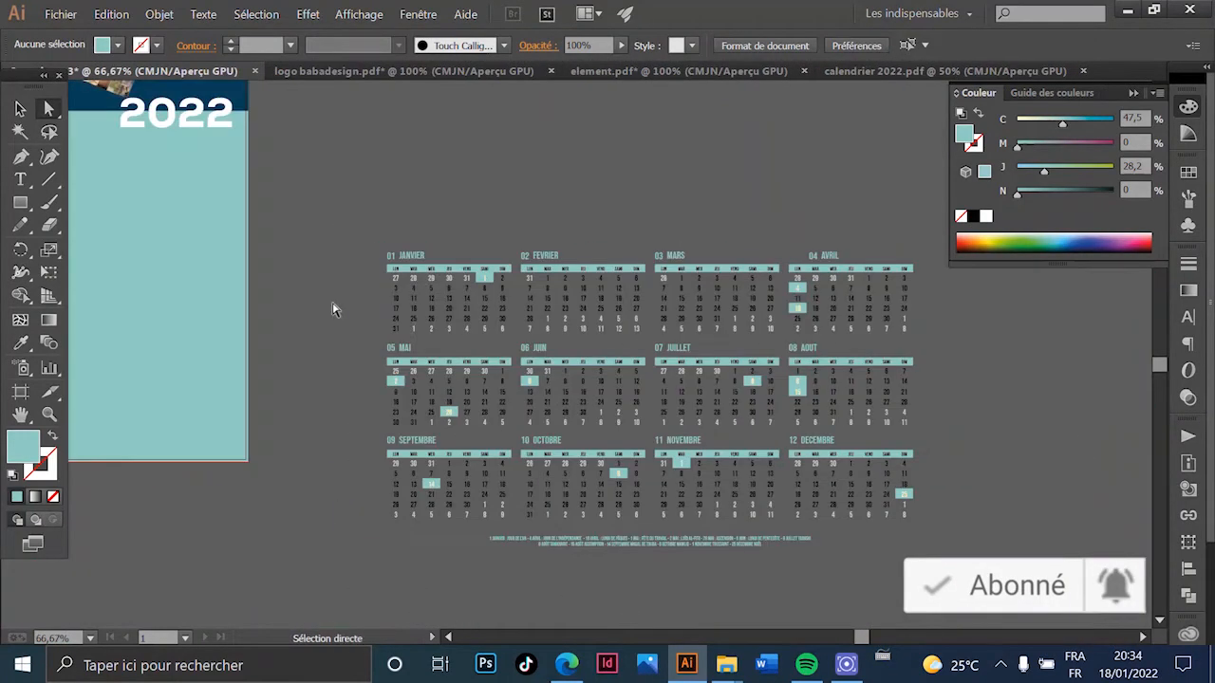
scroll(434, 271, up, 2)
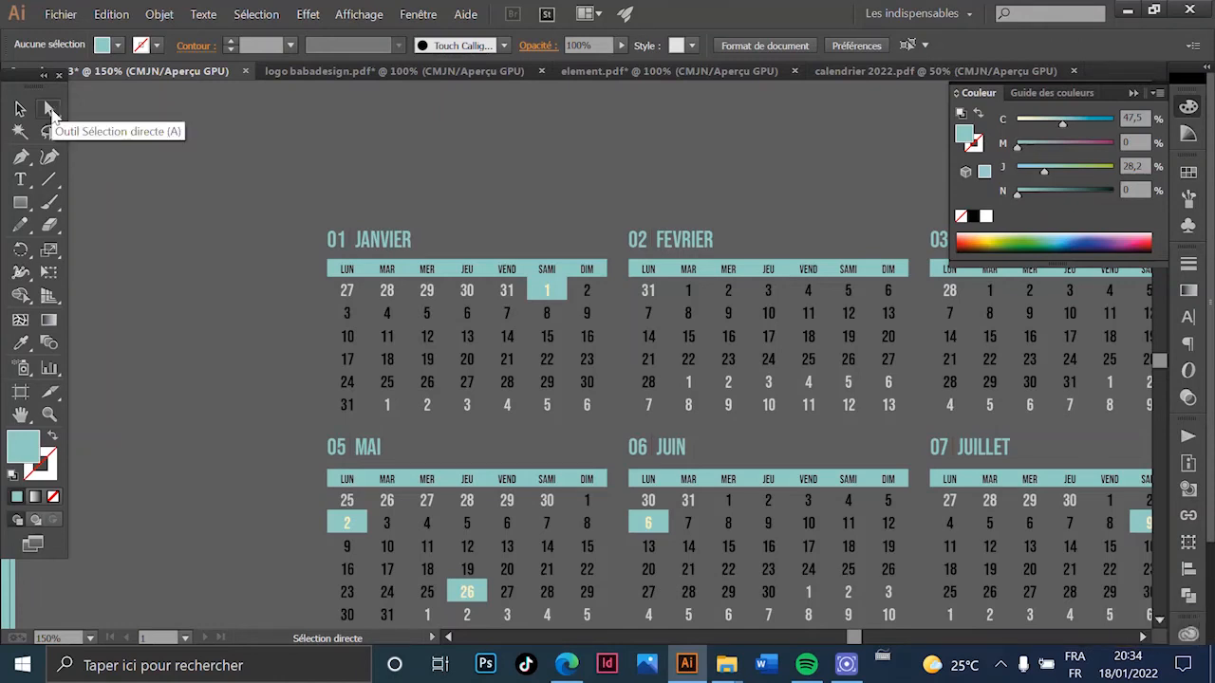
scroll(331, 241, up, 2)
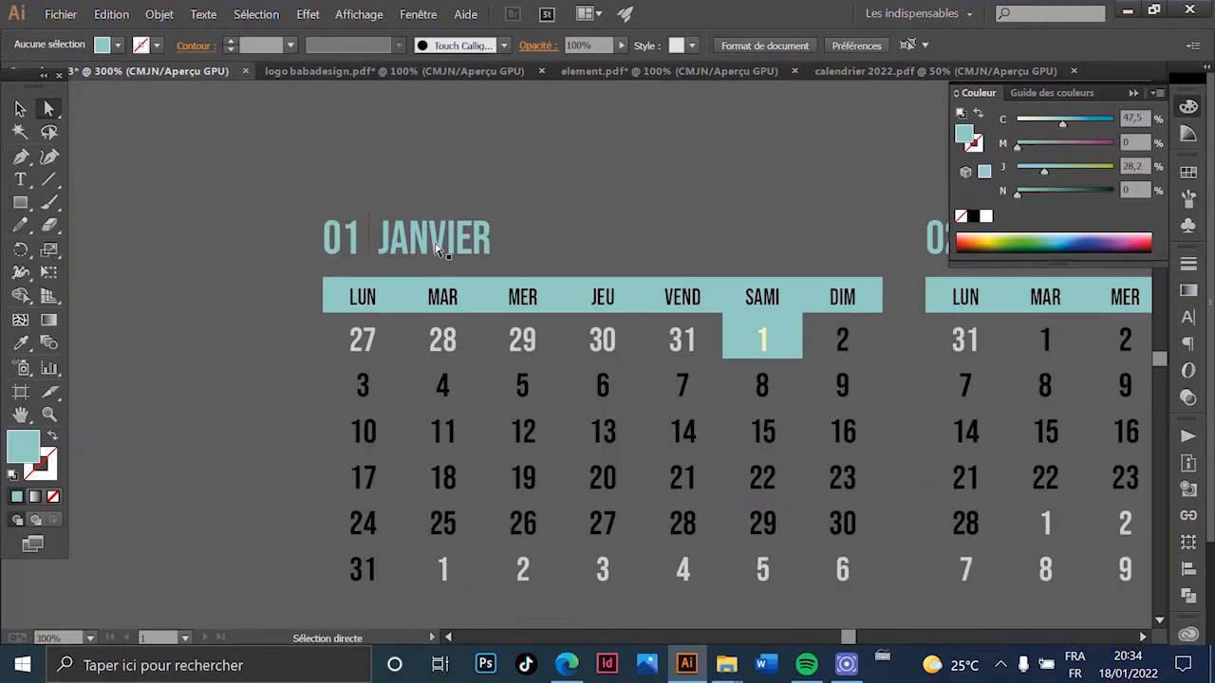
- Select the JANVIER name and 01 number, then pan toward the following month headings
click(429, 245)
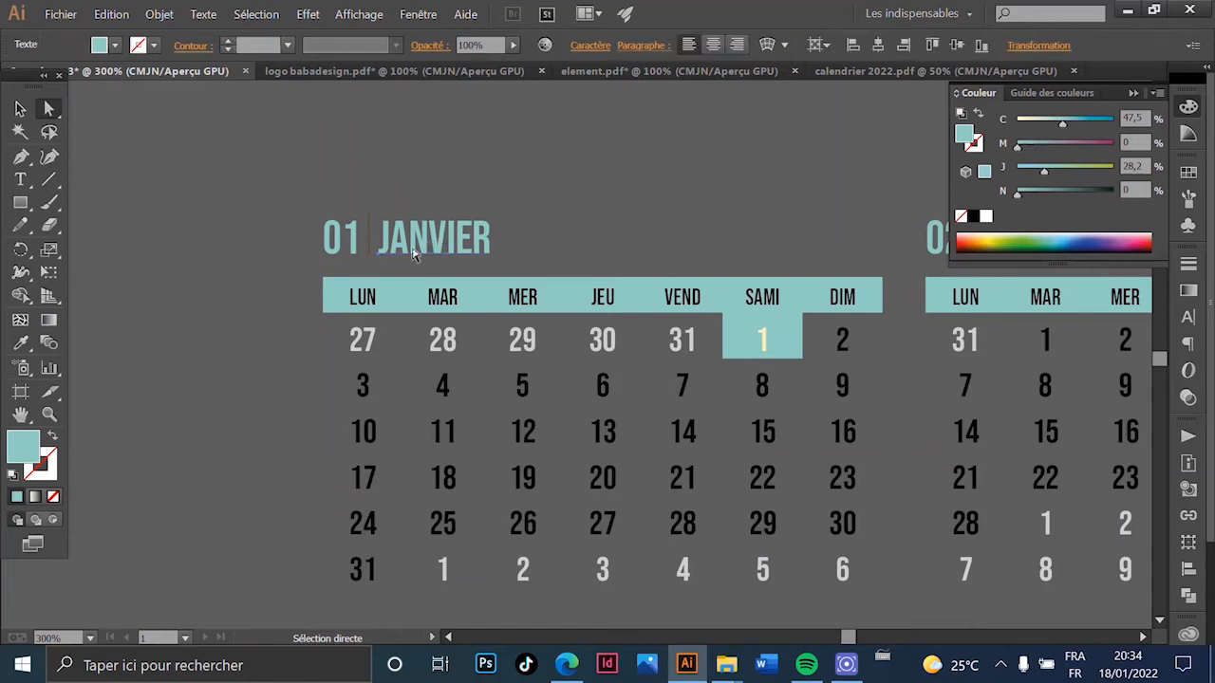
shift+click(347, 244)
scroll(475, 306, down, 2)
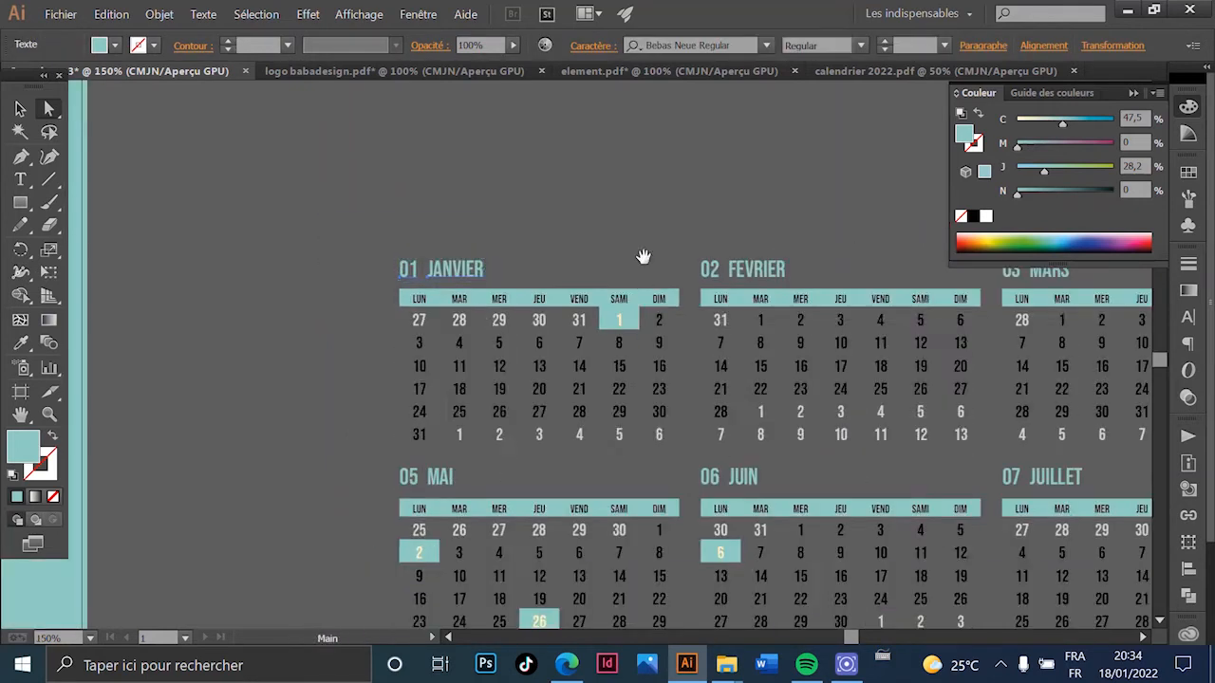
drag(643, 285, 391, 281)
scroll(500, 274, right, 3)
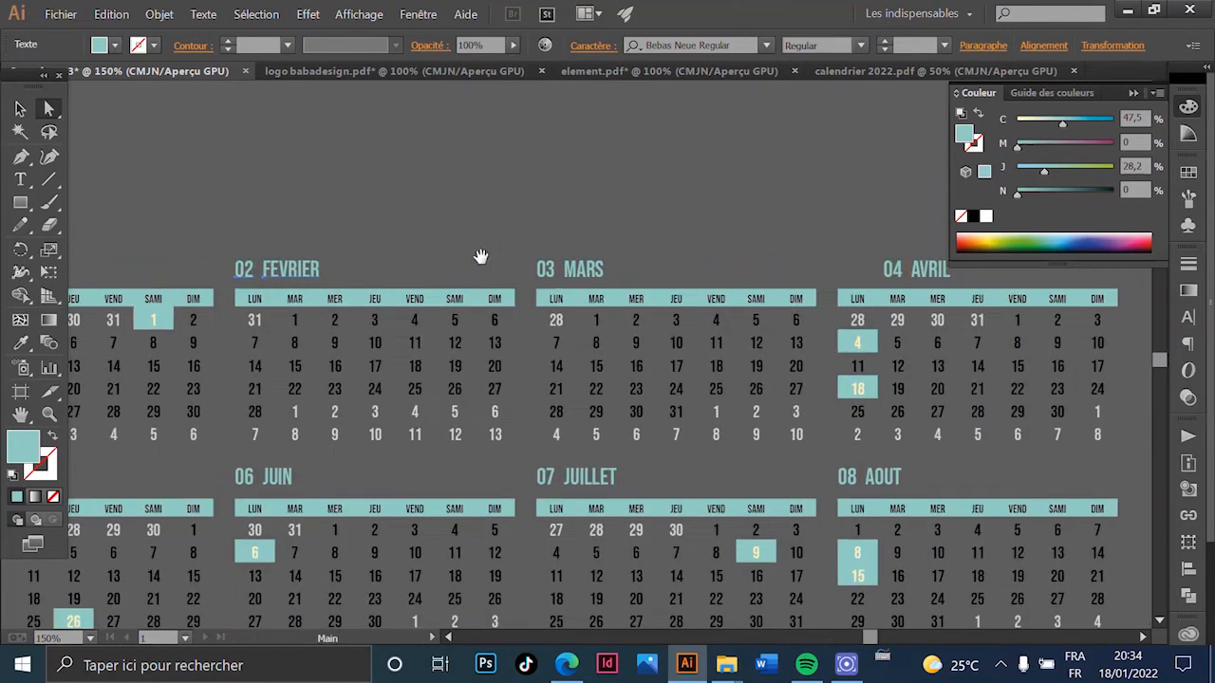
scroll(805, 253, right, 4)
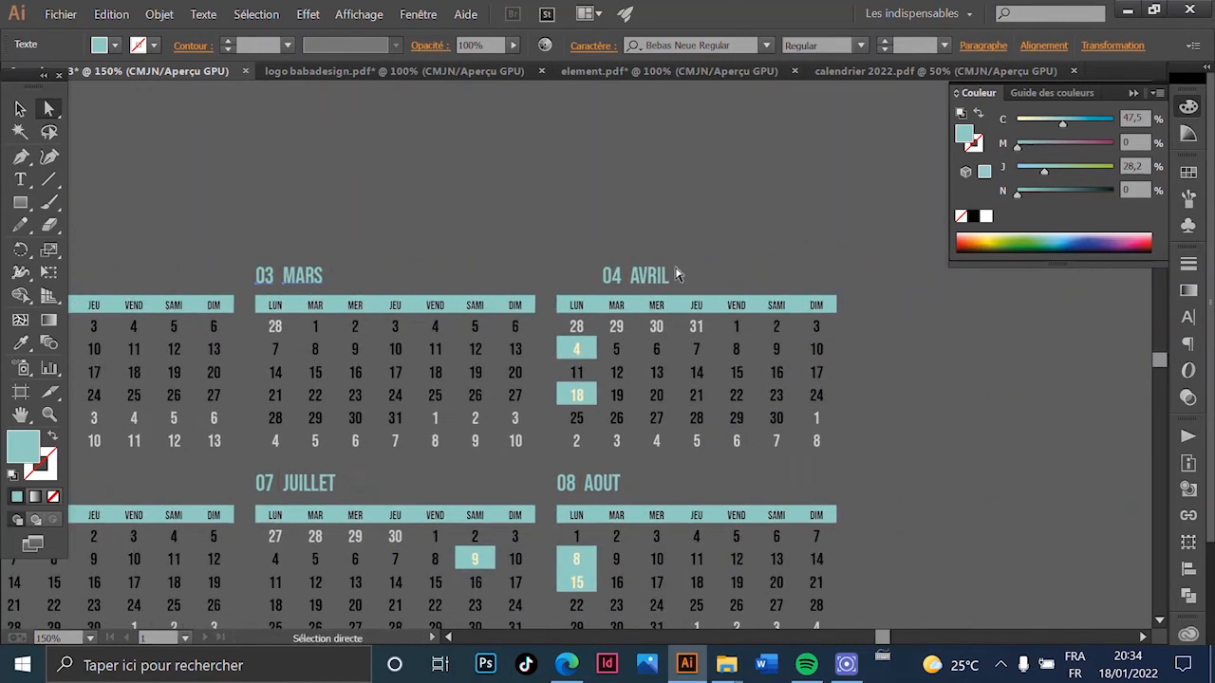
scroll(648, 287, down, 4)
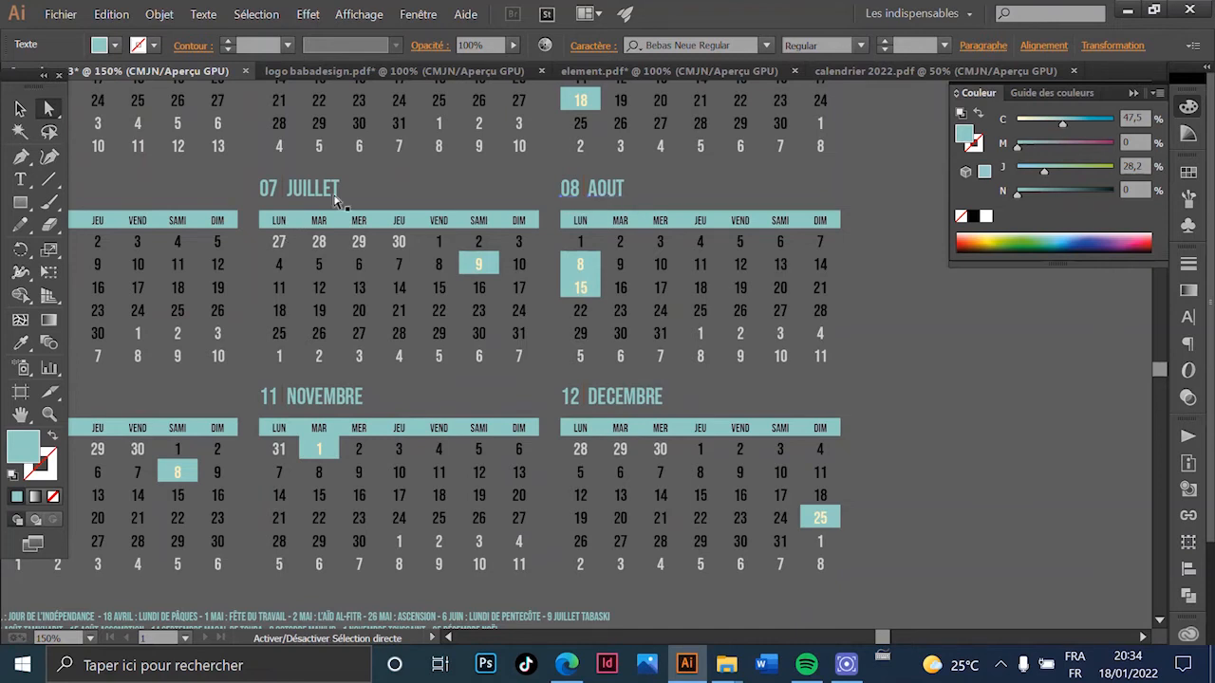
scroll(621, 272, left, 8)
- Add the remaining headings through 12 DECEMBRE to the selection, then return to the cover
scroll(622, 273, up, 1)
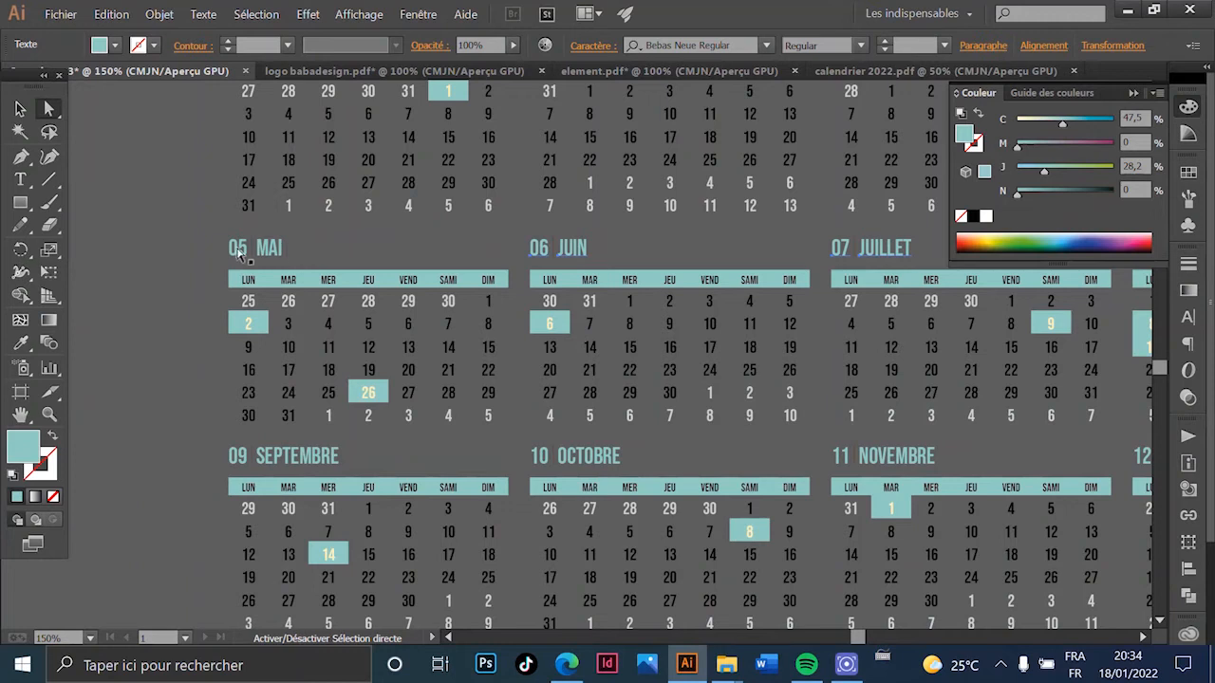
scroll(271, 263, down, 4)
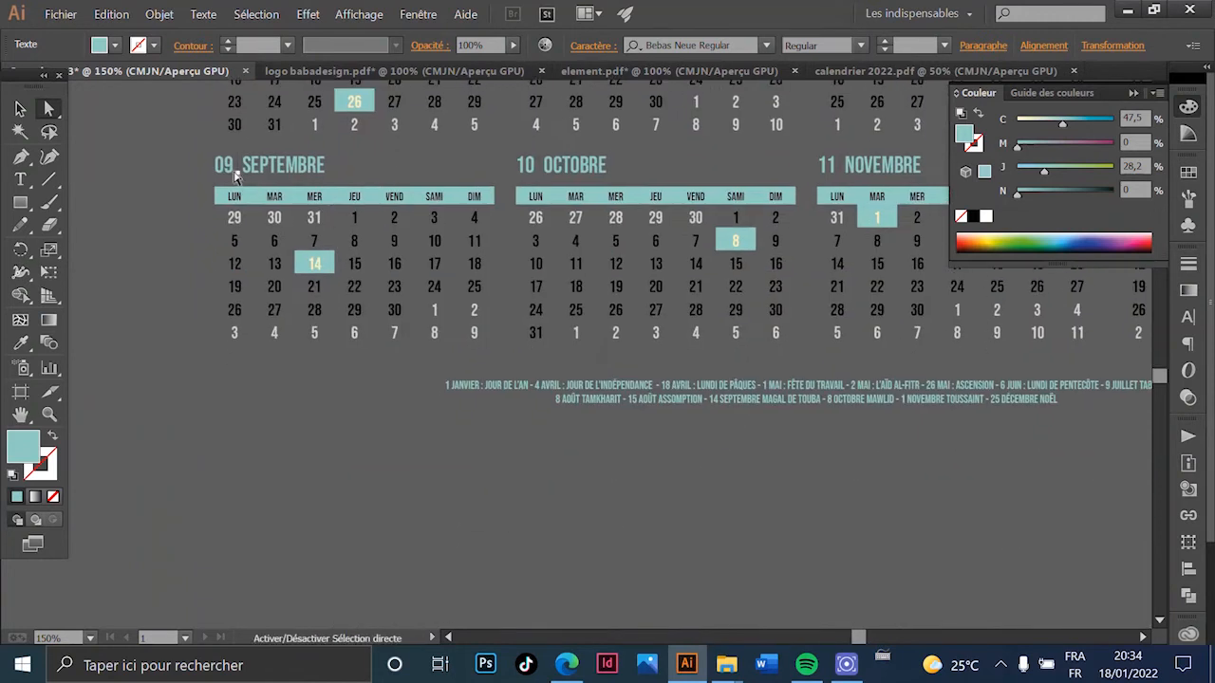
scroll(278, 183, up, 2)
scroll(278, 184, right, 2)
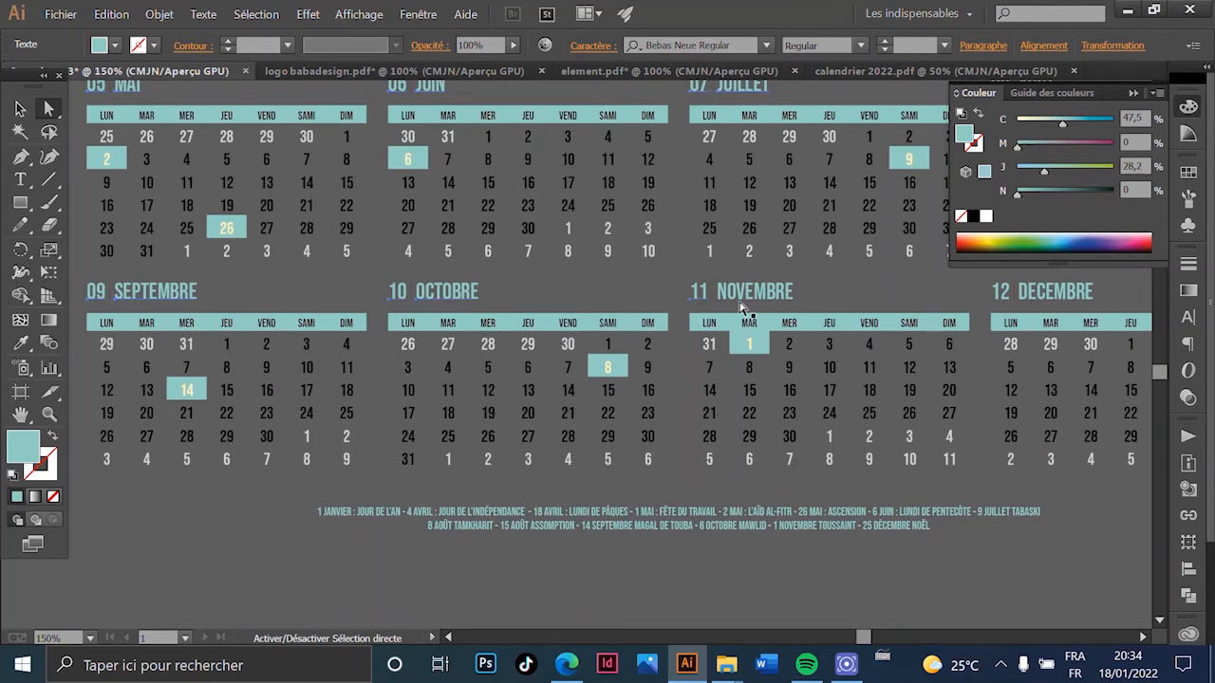
scroll(743, 307, up, 2)
scroll(743, 307, right, 5)
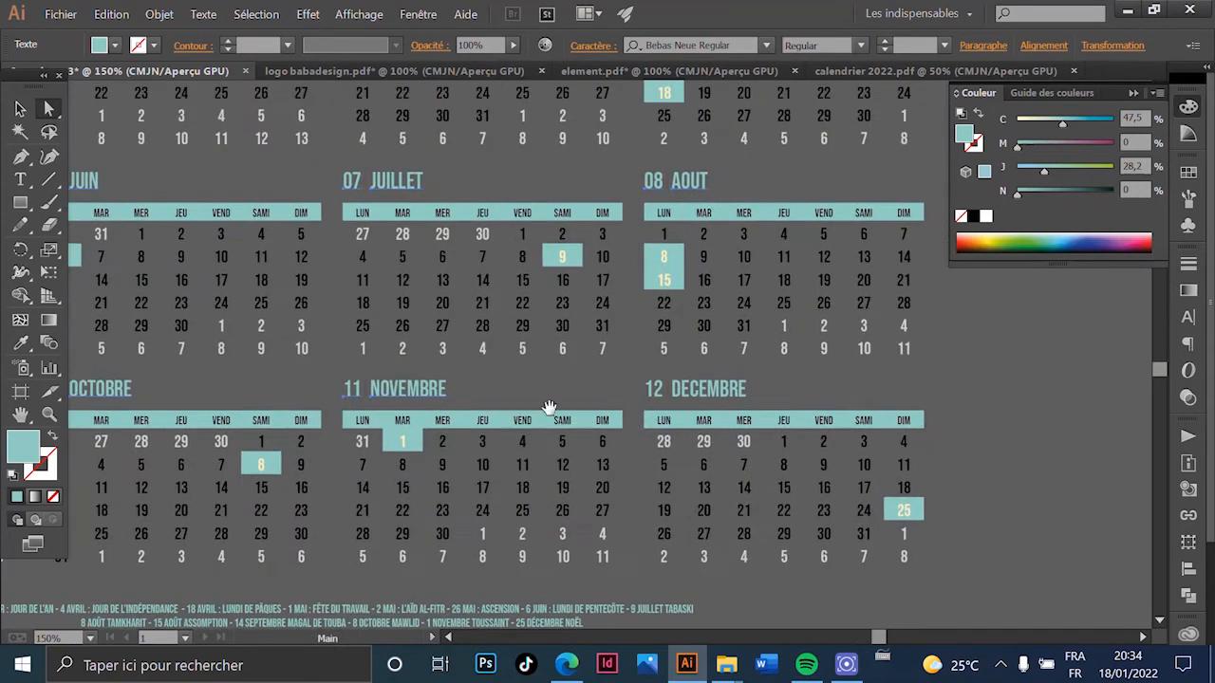
shift+click(690, 397)
scroll(405, 442, down, 2)
drag(185, 384, 478, 426)
drag(338, 217, 529, 291)
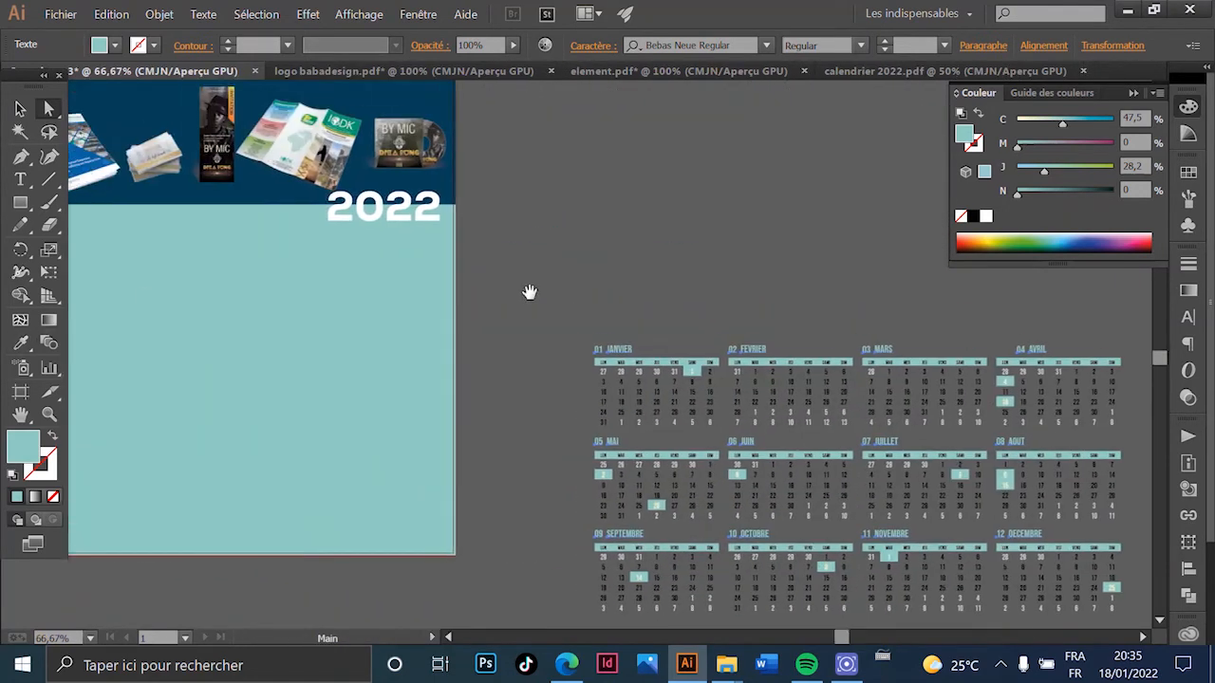
- Apply the banner's dark blue to the selected month headings with the Eyedropper, then deselect
click(28, 347)
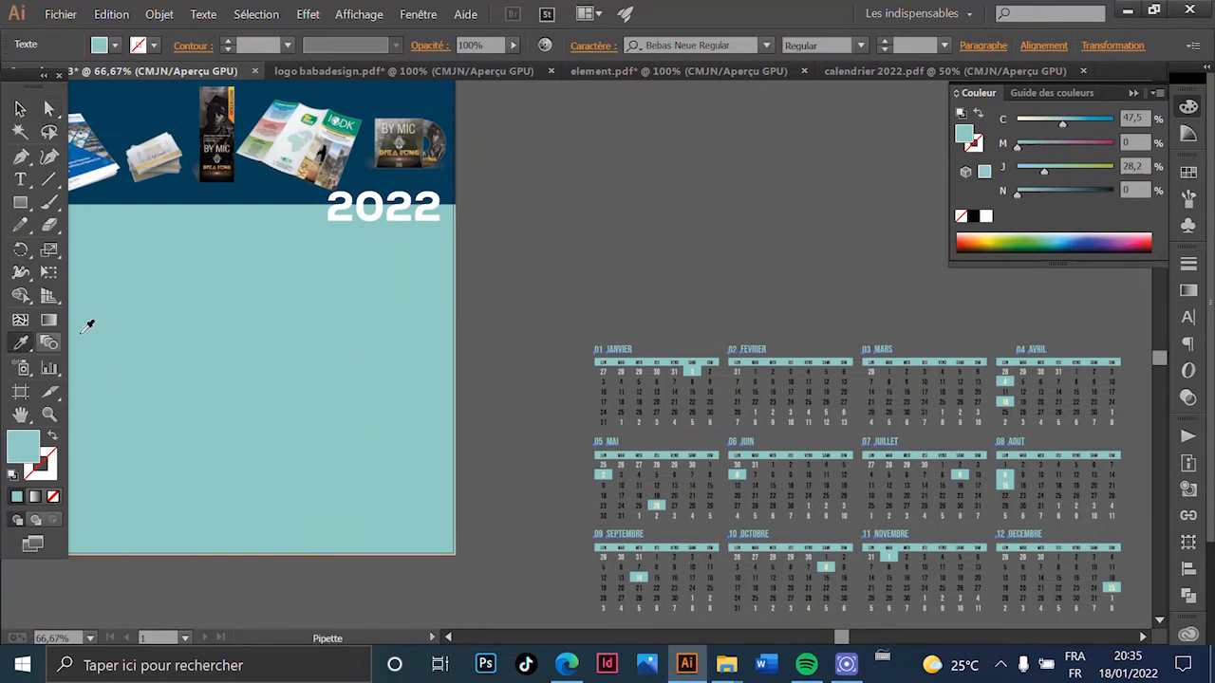
click(441, 104)
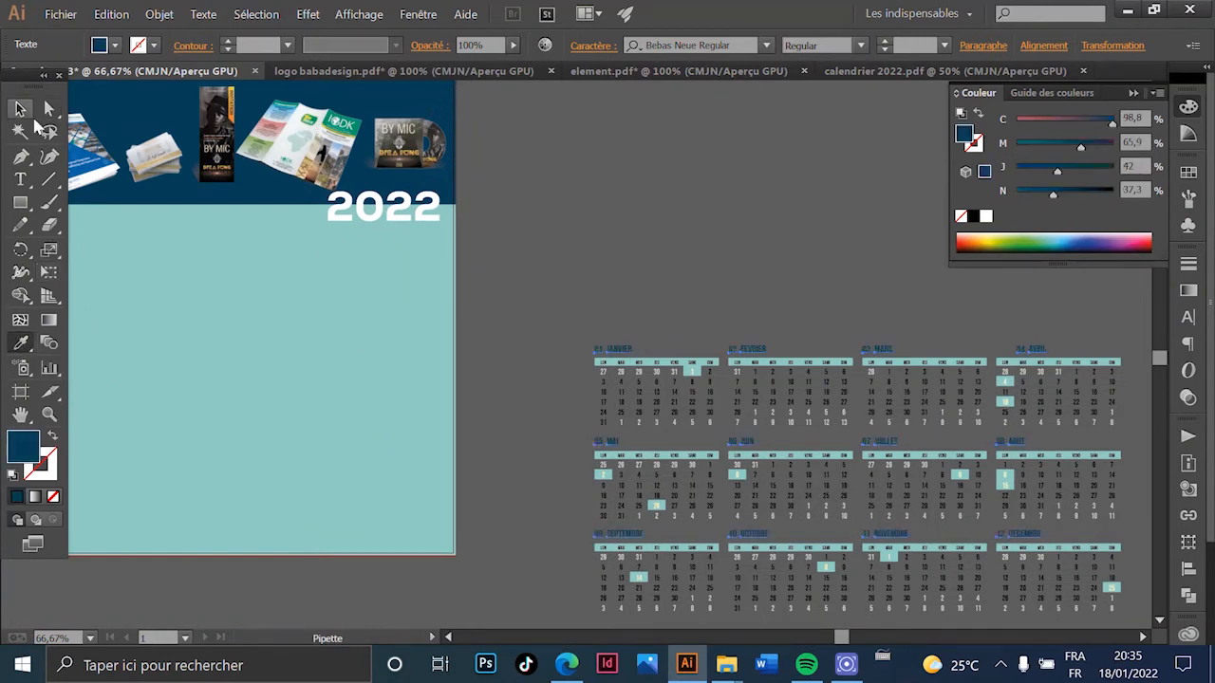
click(51, 110)
click(693, 271)
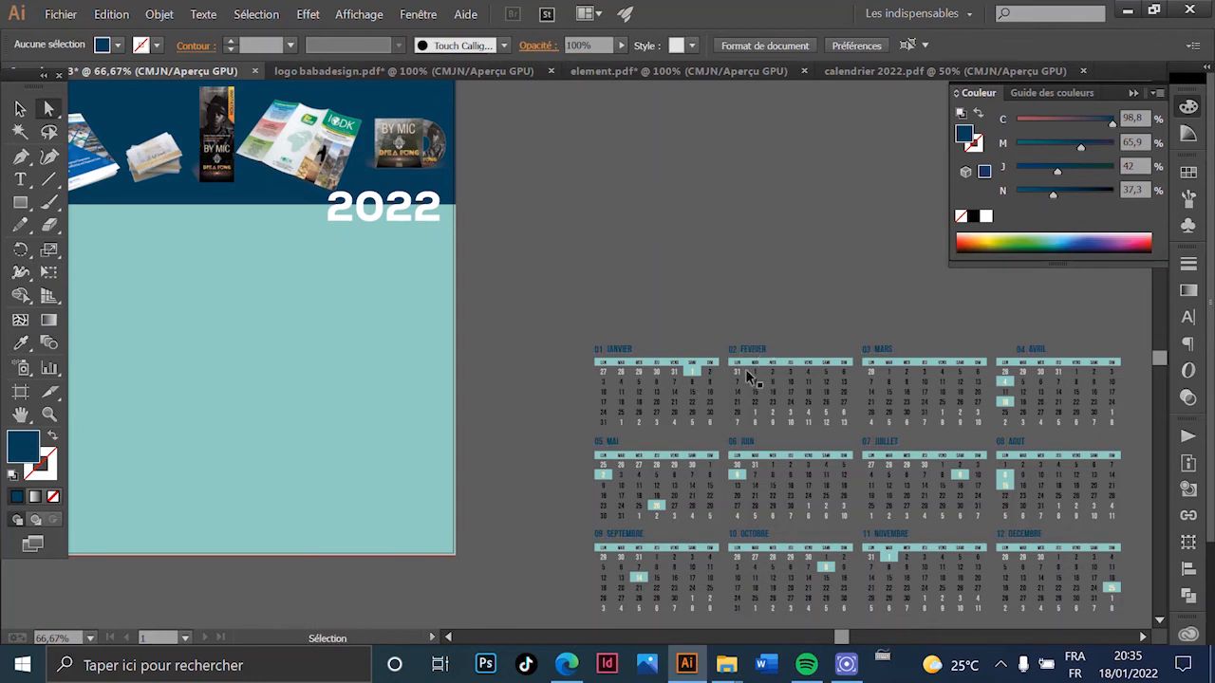
- Select the thin divider line beside the 01 heading
scroll(415, 222, up, 10)
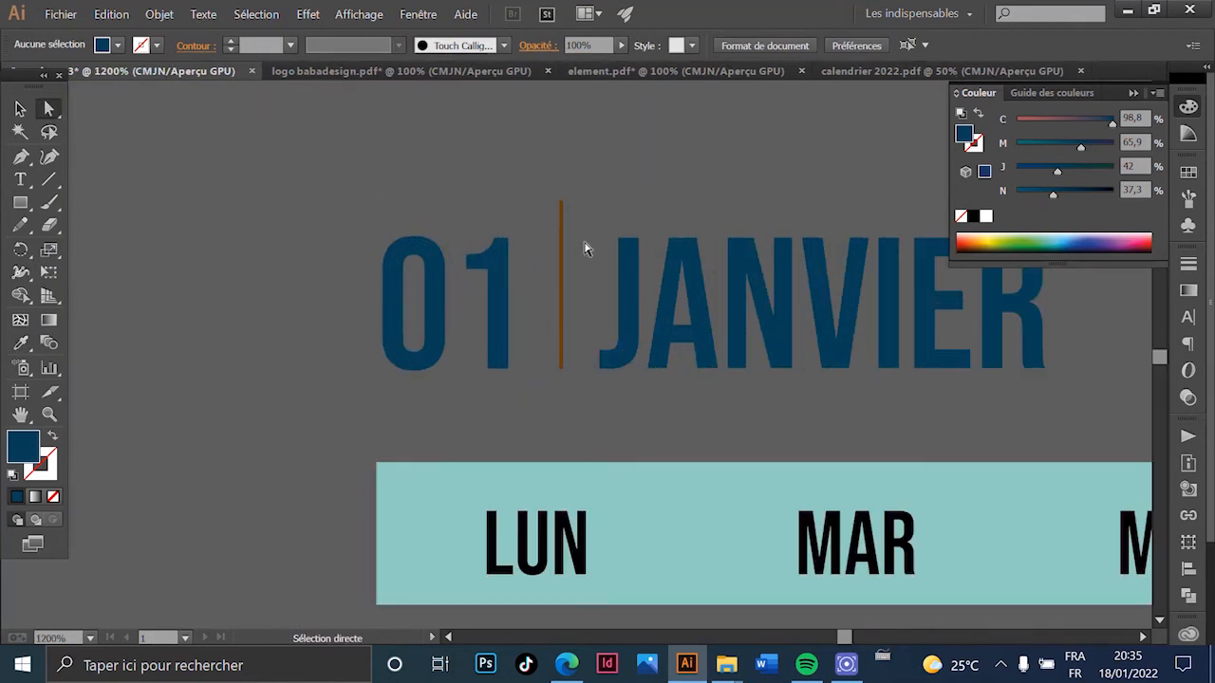
scroll(570, 309, down, 3)
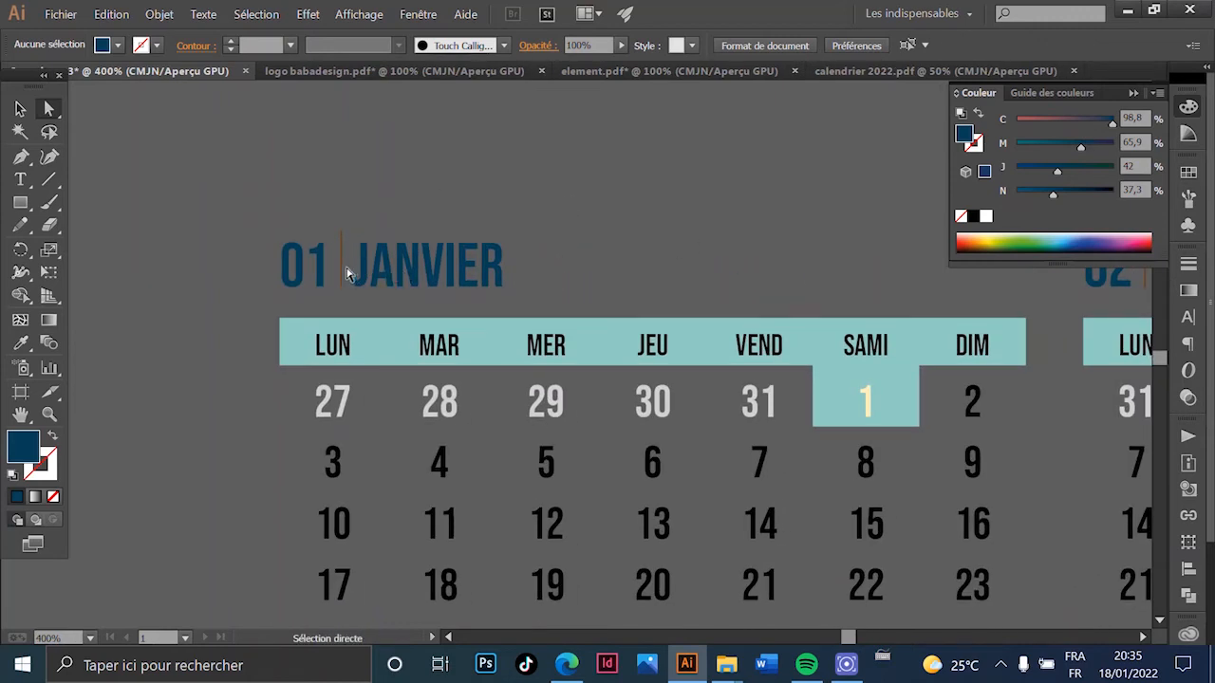
click(344, 275)
- Select all divider lines with the same stroke and fill (Sélection > Identique > Contour et fond)
click(257, 14)
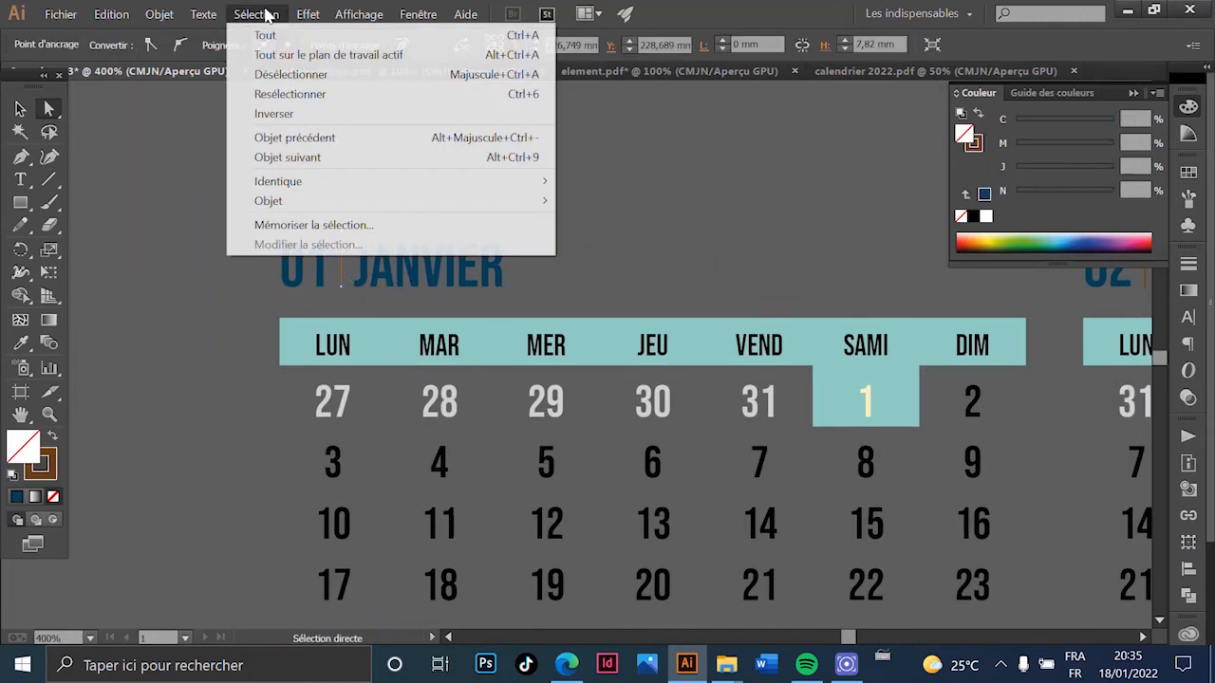
mouse_move(458, 190)
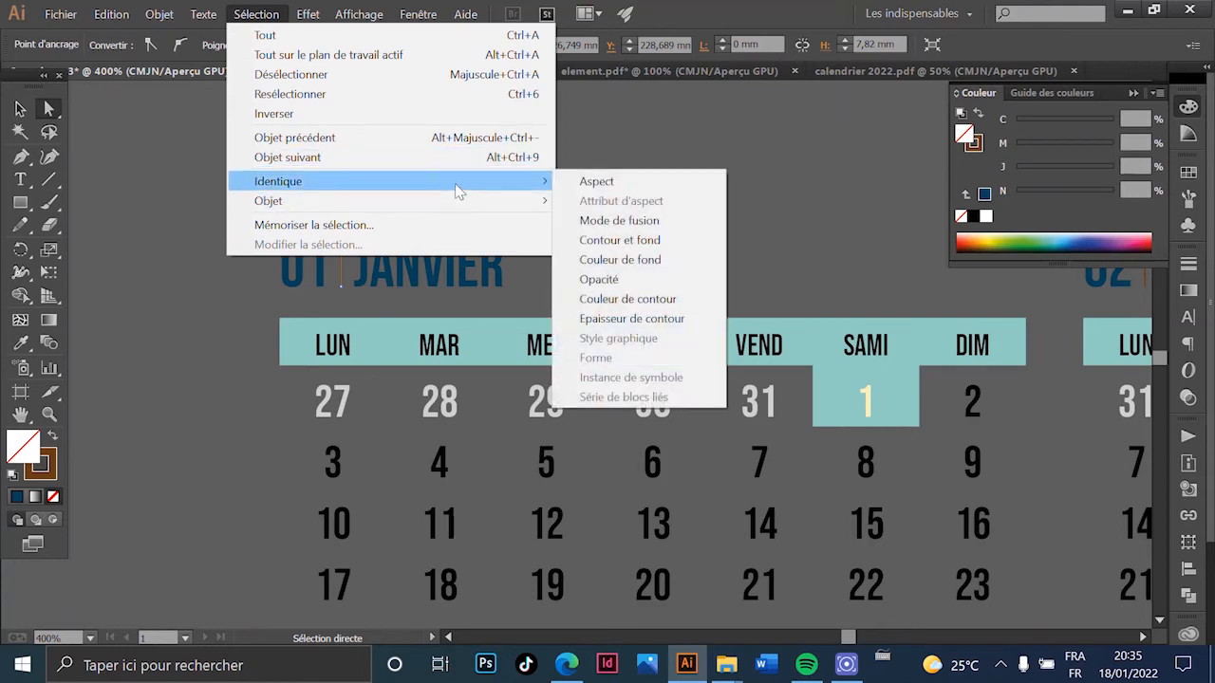
click(647, 243)
scroll(466, 306, down, 5)
scroll(643, 276, up, 3)
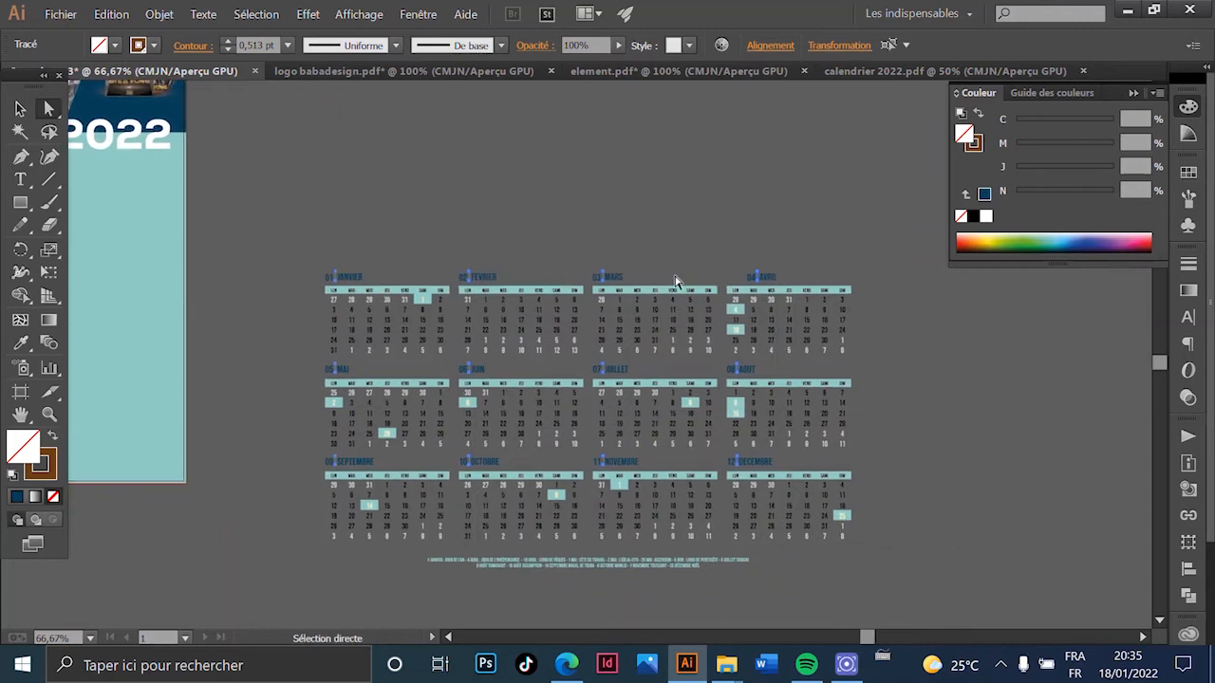
scroll(712, 231, up, 6)
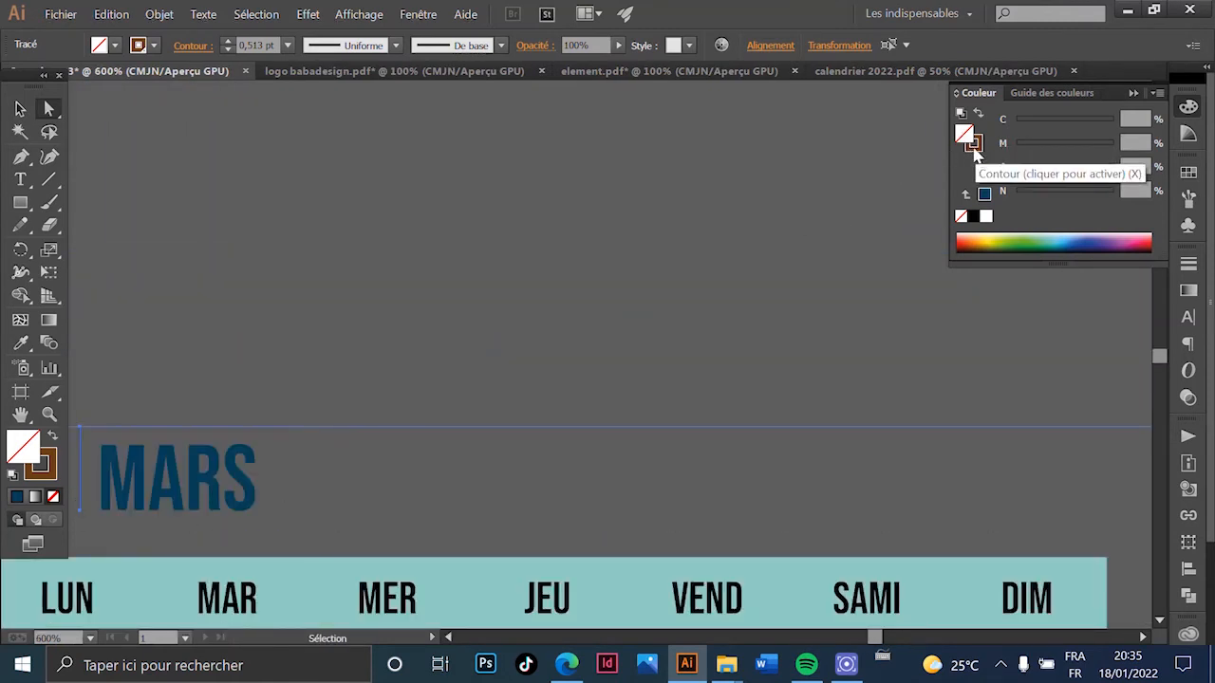
- Give the divider lines' stroke the dark blue of MARS, then deselect
click(974, 148)
key(a)
click(1188, 172)
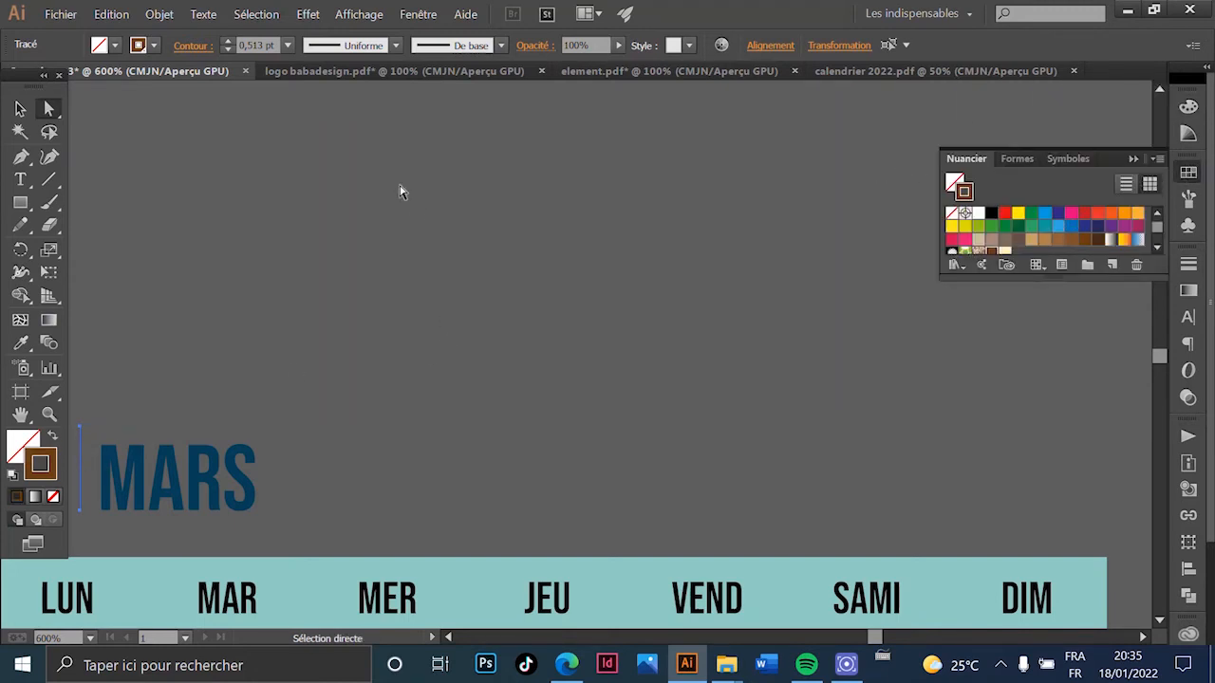
click(20, 343)
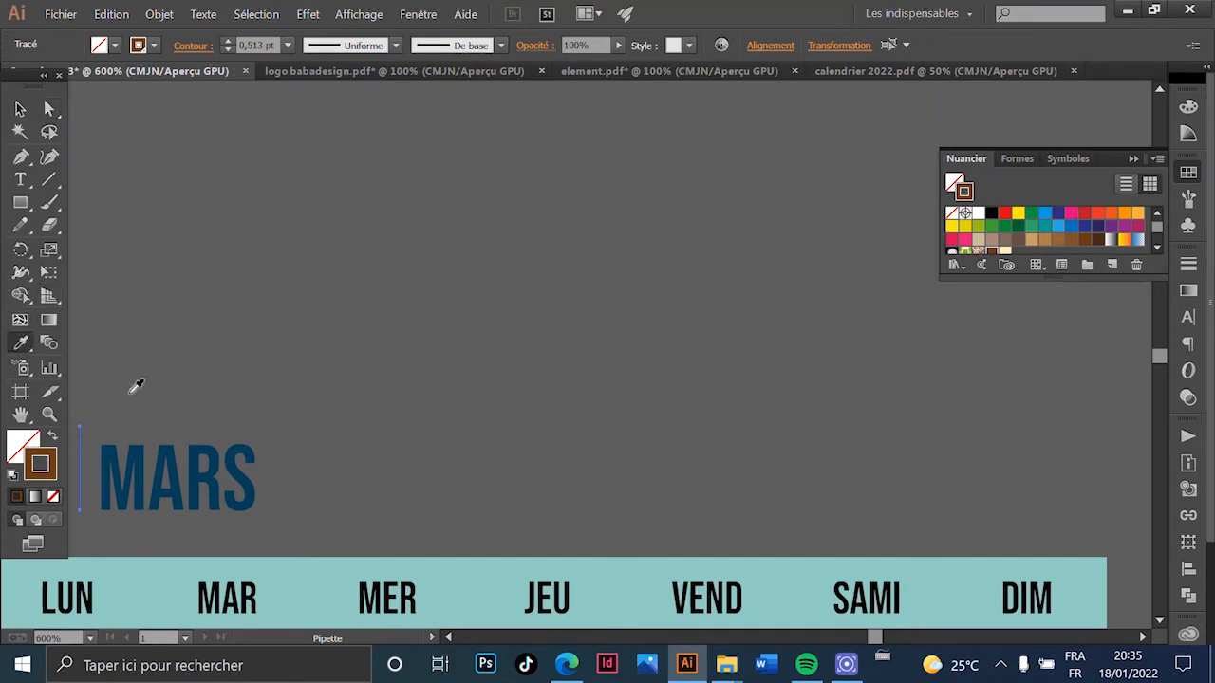
click(213, 454)
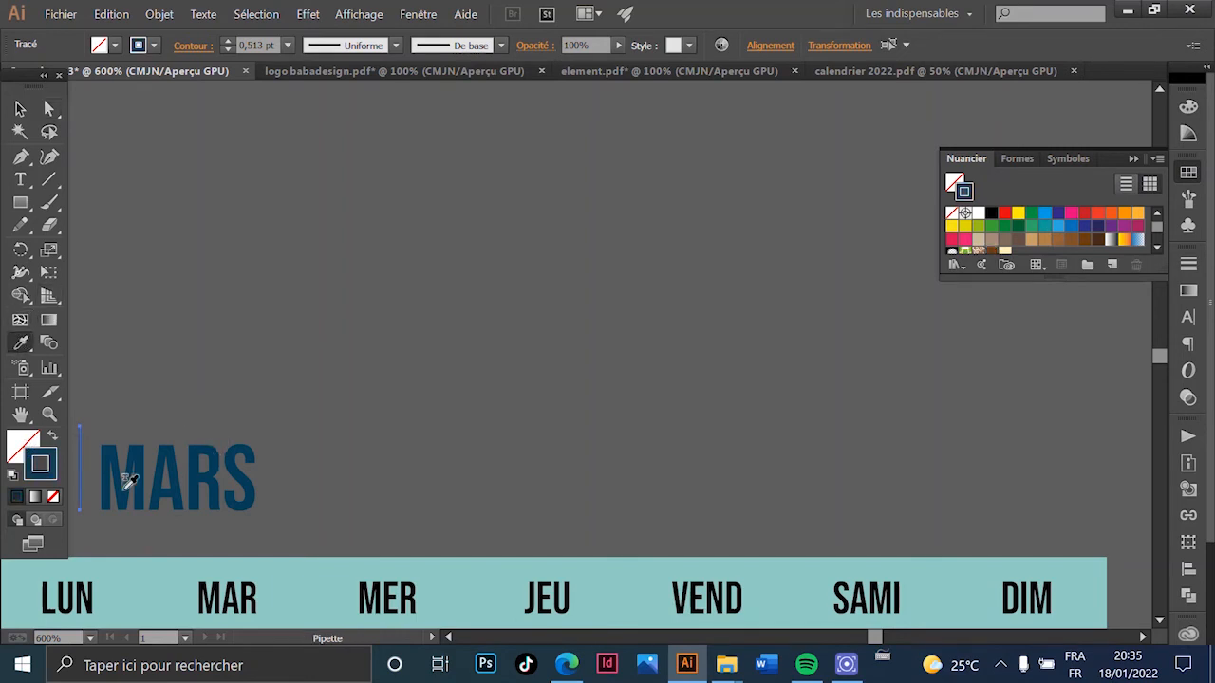
click(23, 109)
click(347, 244)
scroll(147, 477, down, 3)
scroll(507, 307, down, 4)
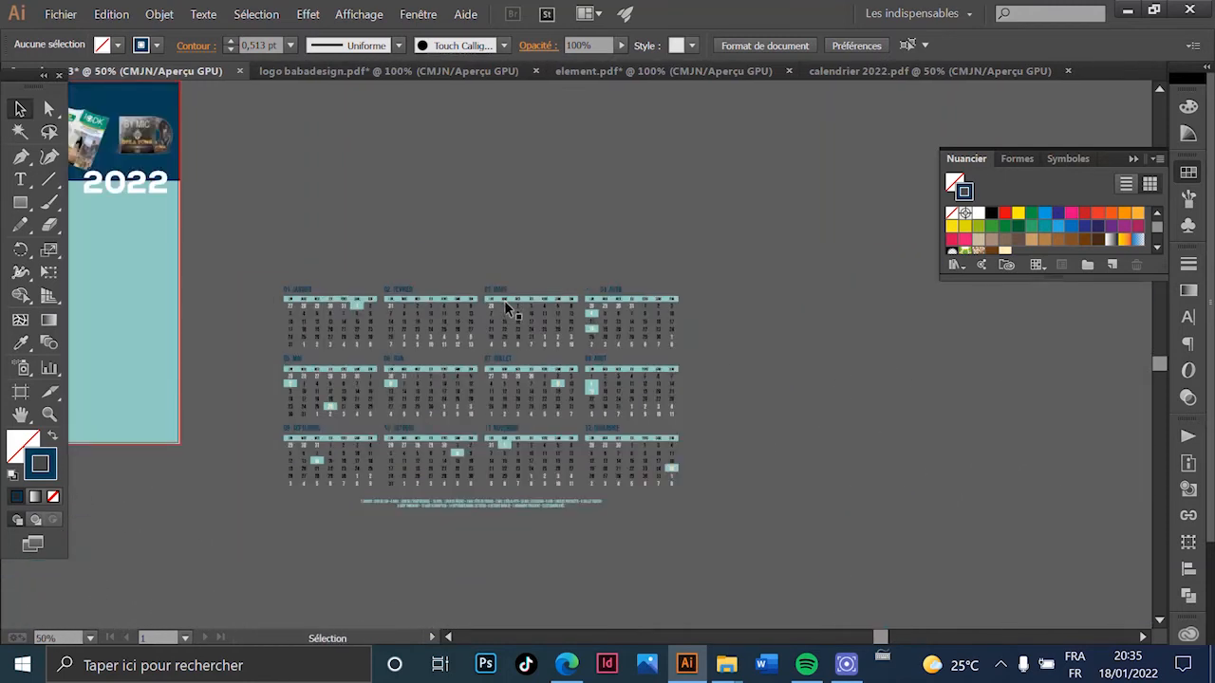
- Set the cover's teal background rectangle to 50% opacity, then deselect it
drag(399, 238, 570, 143)
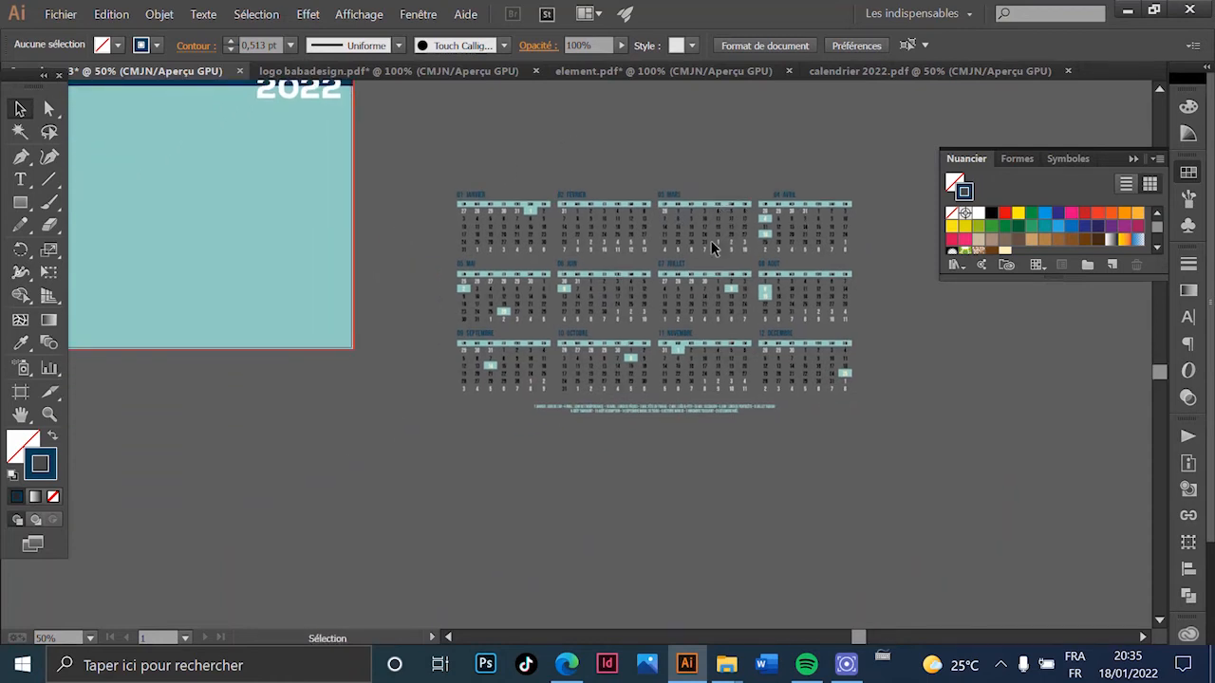
scroll(711, 266, up, 2)
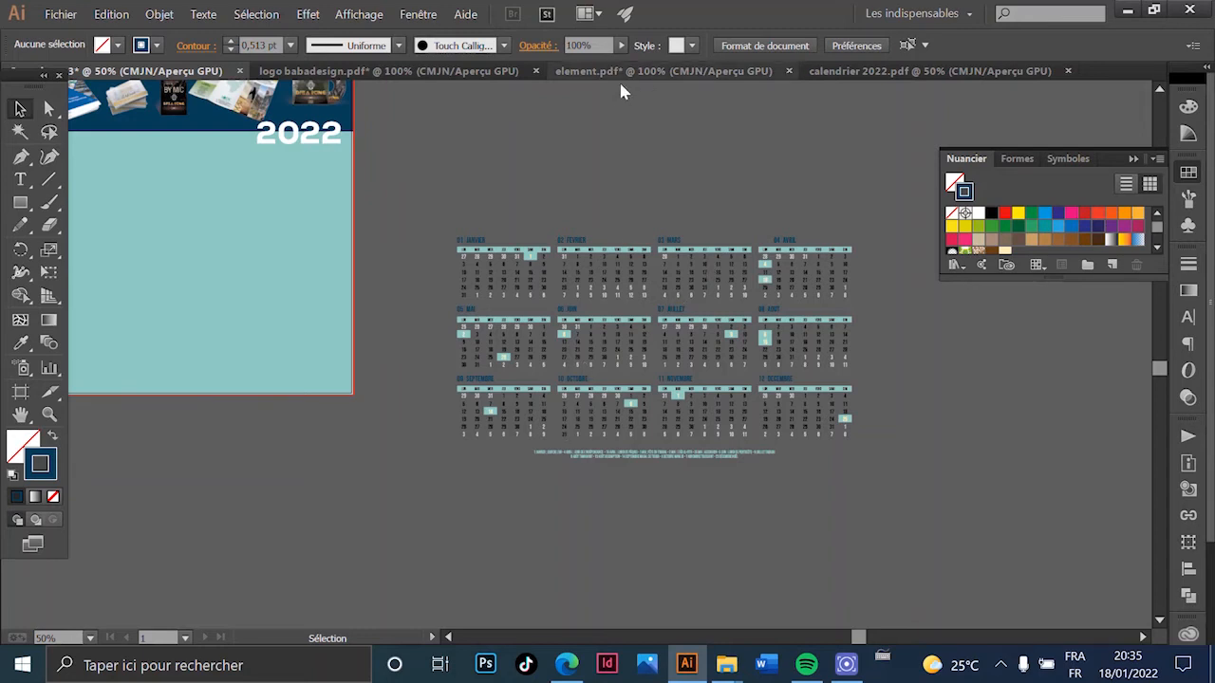
drag(595, 209, 733, 219)
scroll(716, 278, up, 3)
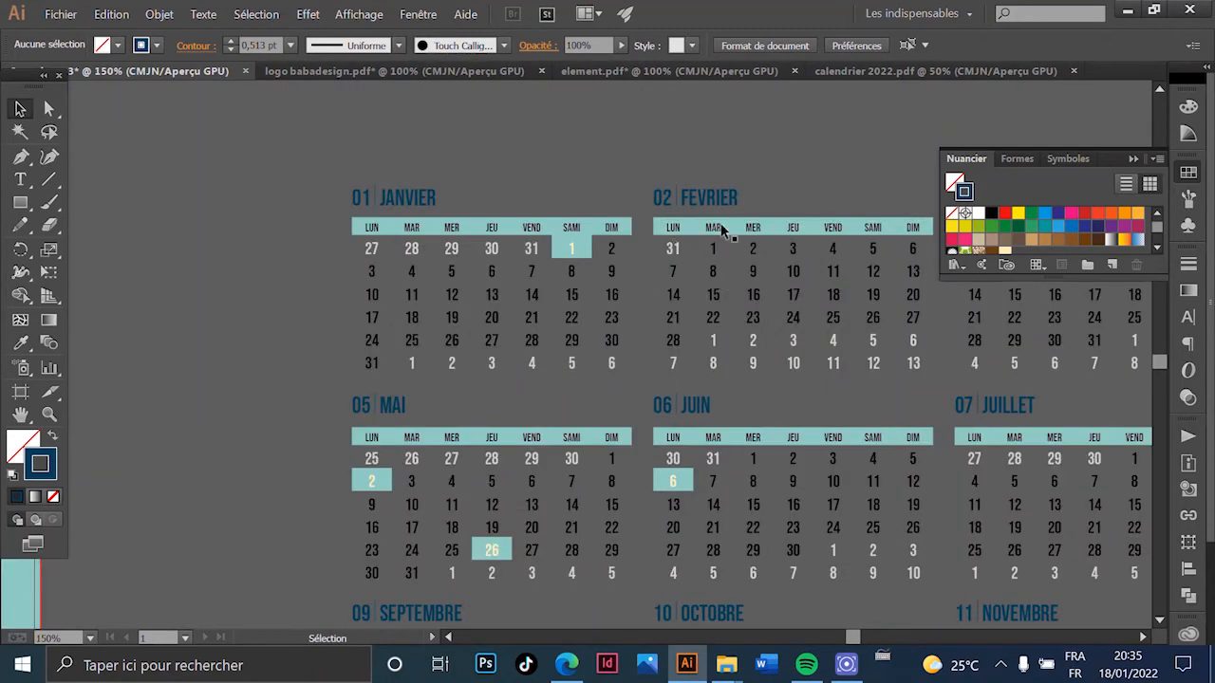
scroll(672, 245, down, 3)
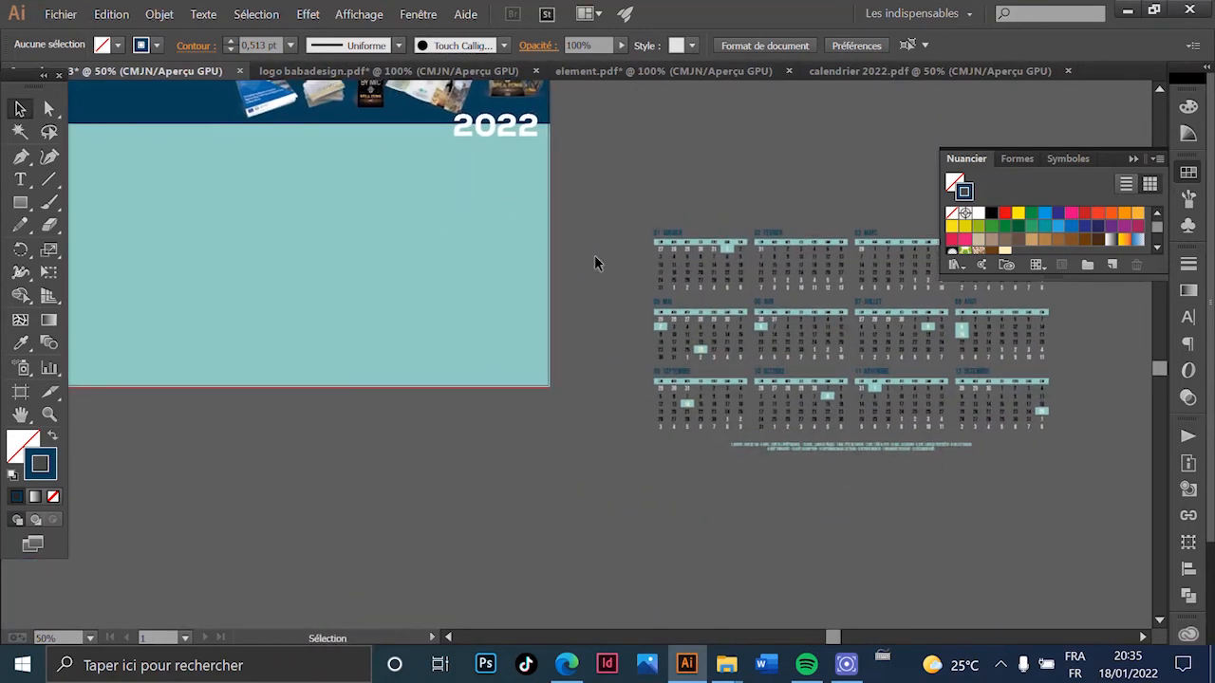
scroll(665, 247, up, 3)
scroll(777, 235, down, 2)
scroll(776, 236, up, 3)
scroll(542, 228, down, 4)
scroll(599, 326, up, 2)
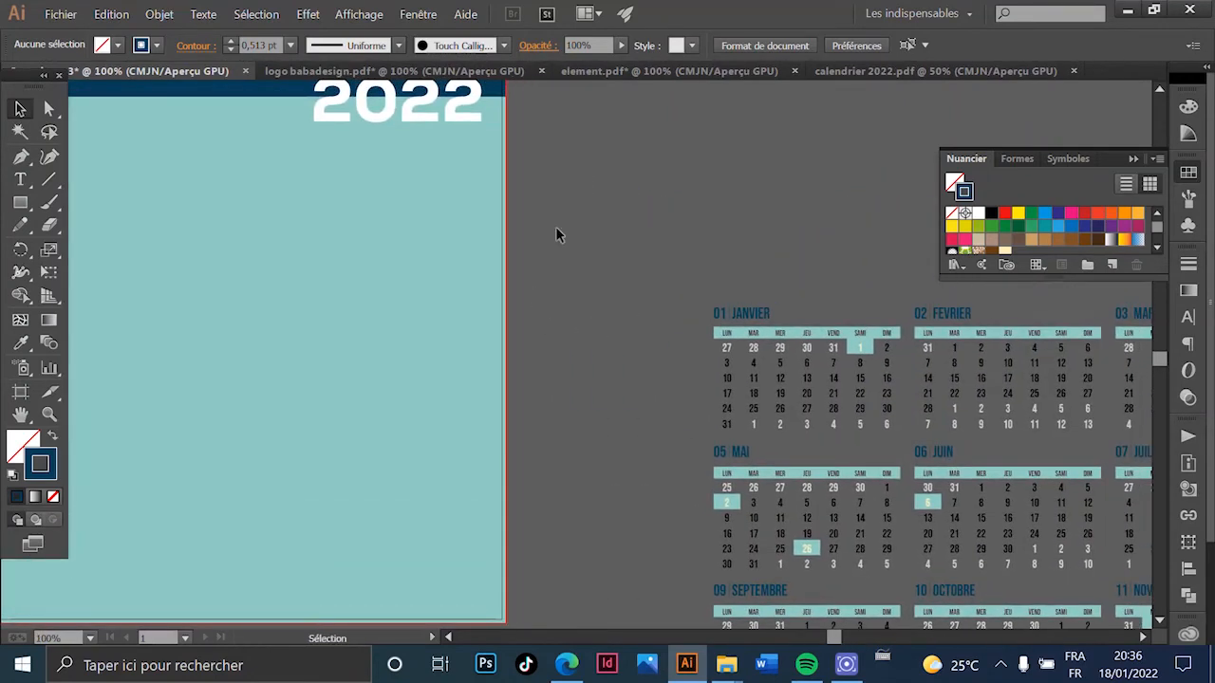
scroll(481, 260, down, 1)
click(406, 255)
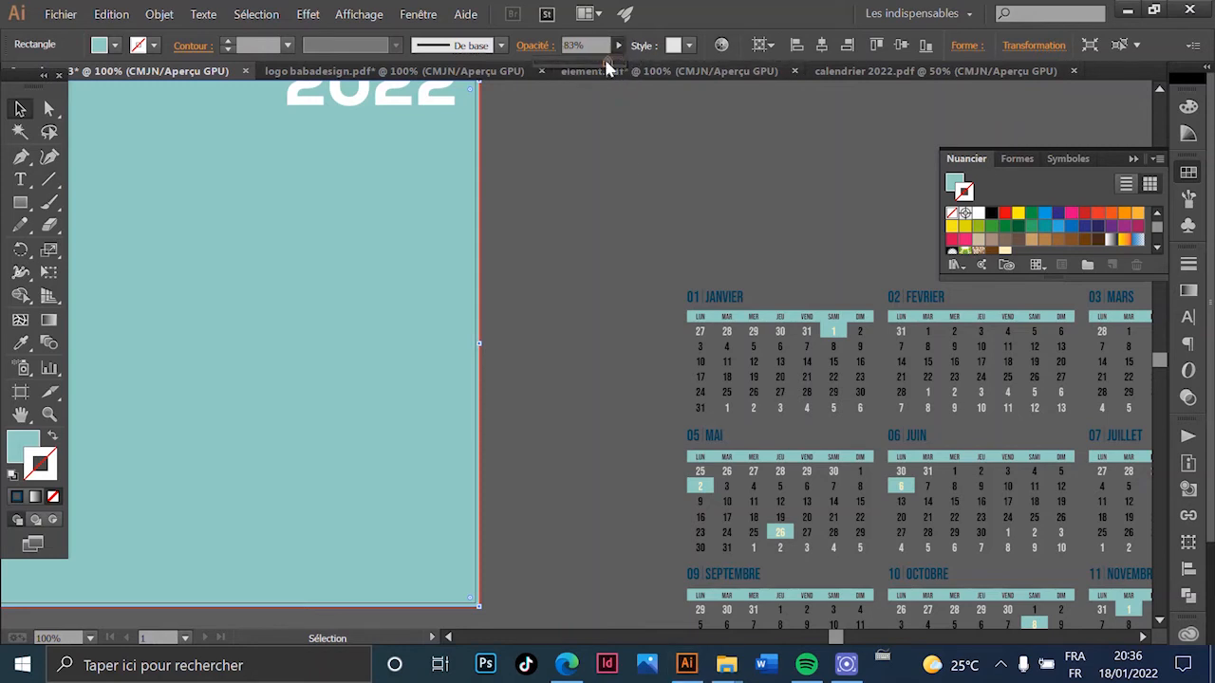
drag(580, 63, 578, 64)
scroll(595, 267, down, 3)
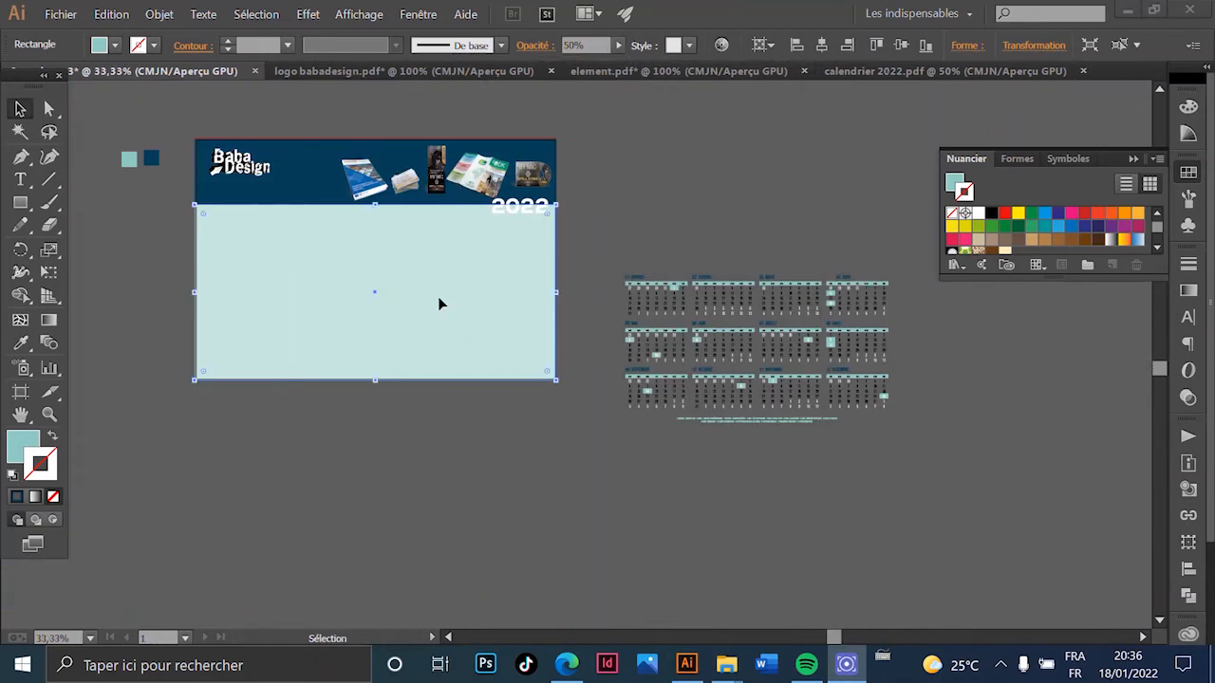
click(572, 257)
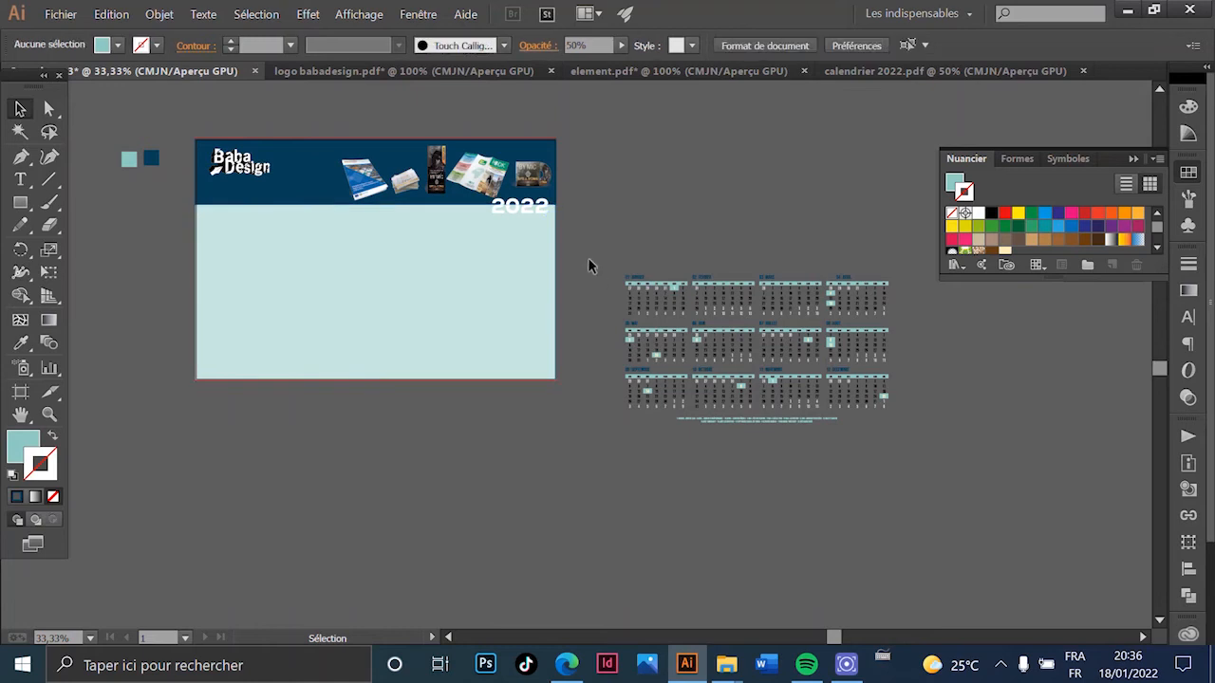
- Marquee-select the twelve-month calendar and drag it onto the light blue cover panel
drag(954, 457, 952, 456)
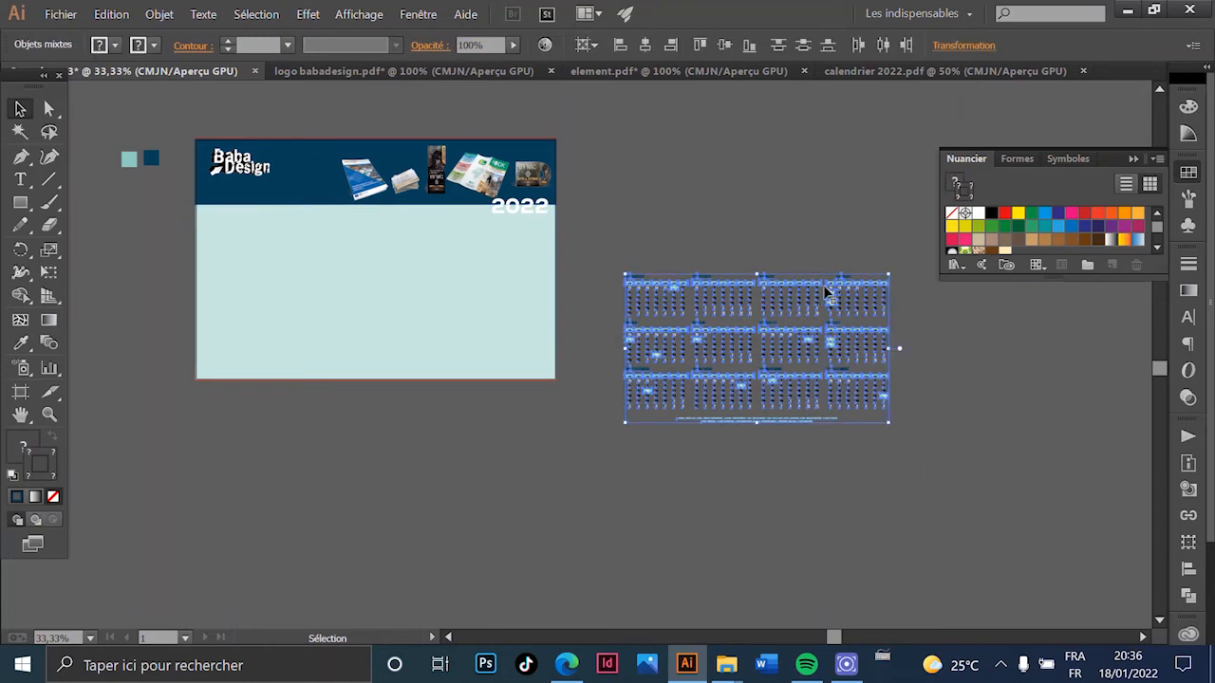
drag(865, 291, 485, 254)
key(a)
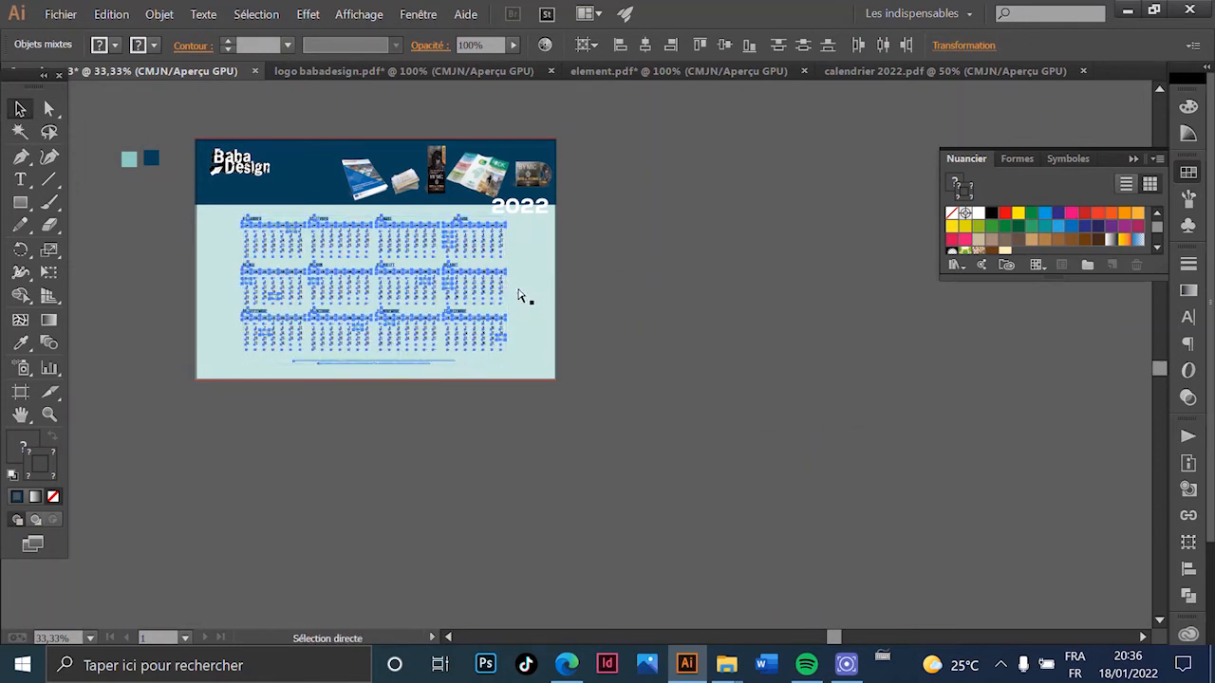
scroll(397, 287, up, 2)
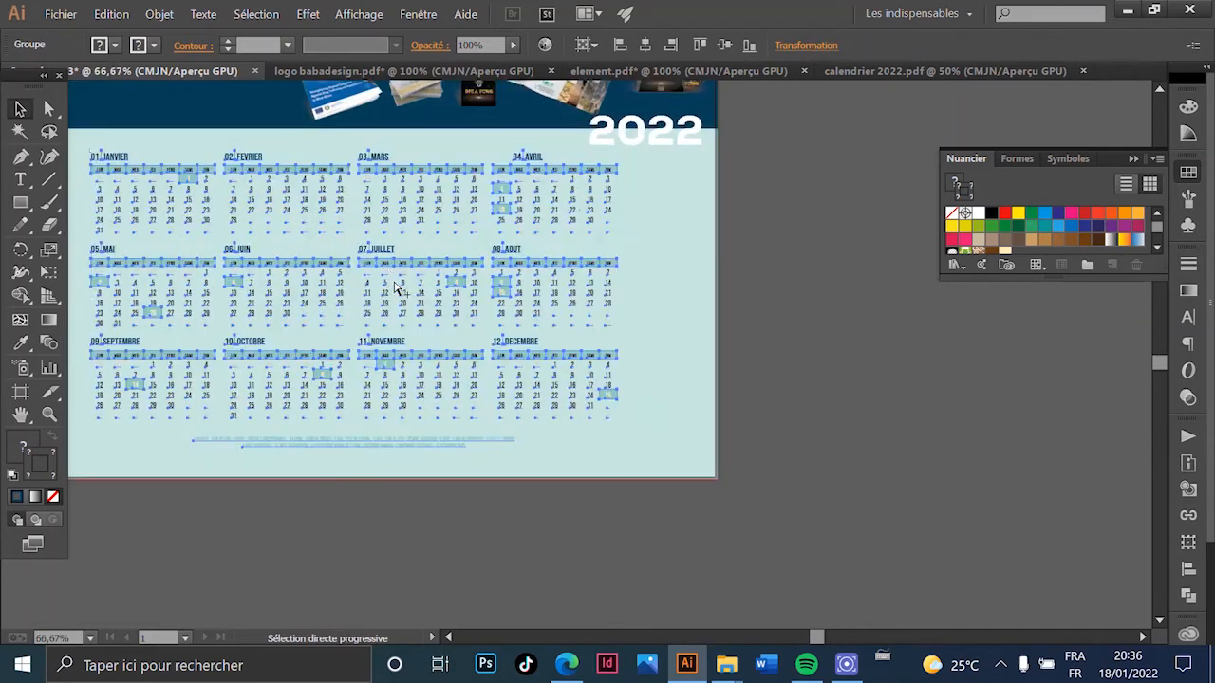
scroll(397, 288, down, 2)
- Centre the calendar horizontally with Aligner sur le plan de travail, then deselect
click(160, 14)
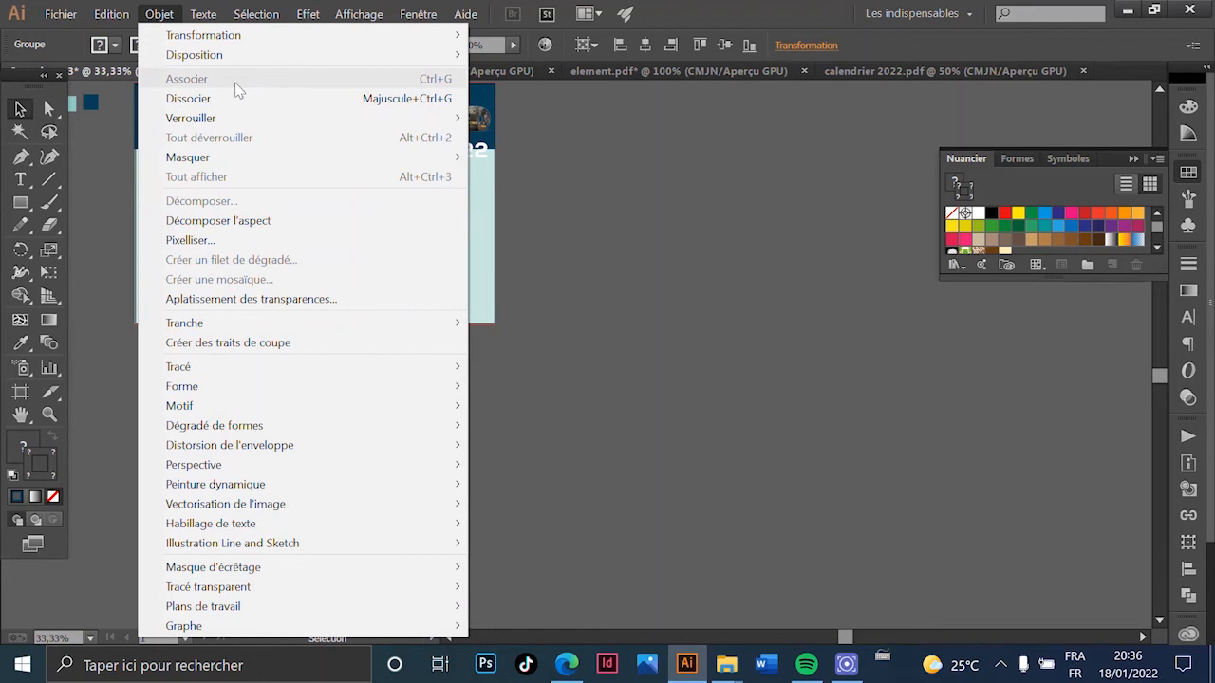
click(700, 13)
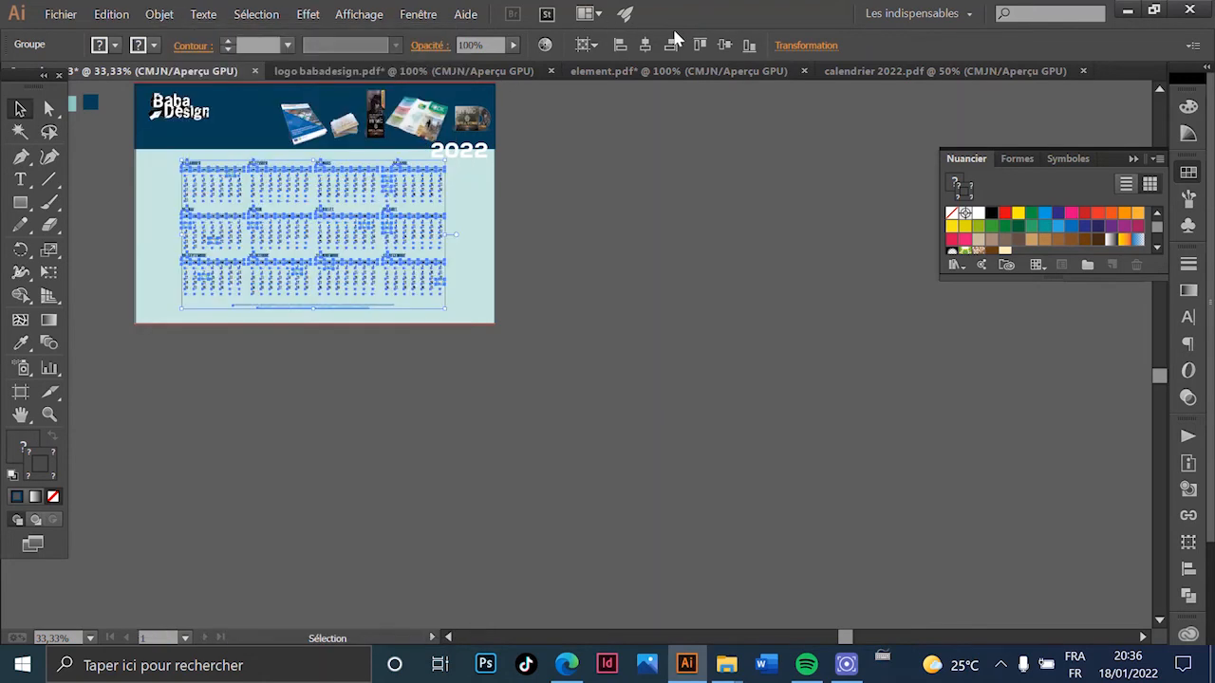
click(587, 47)
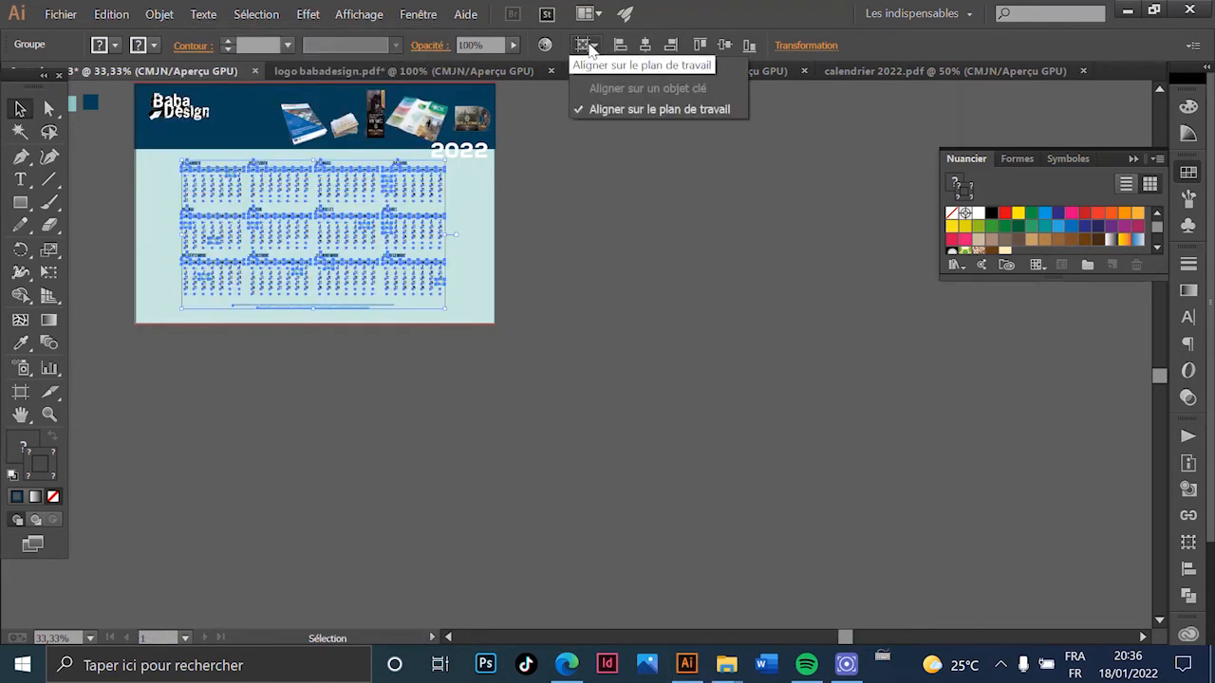
click(586, 48)
click(585, 47)
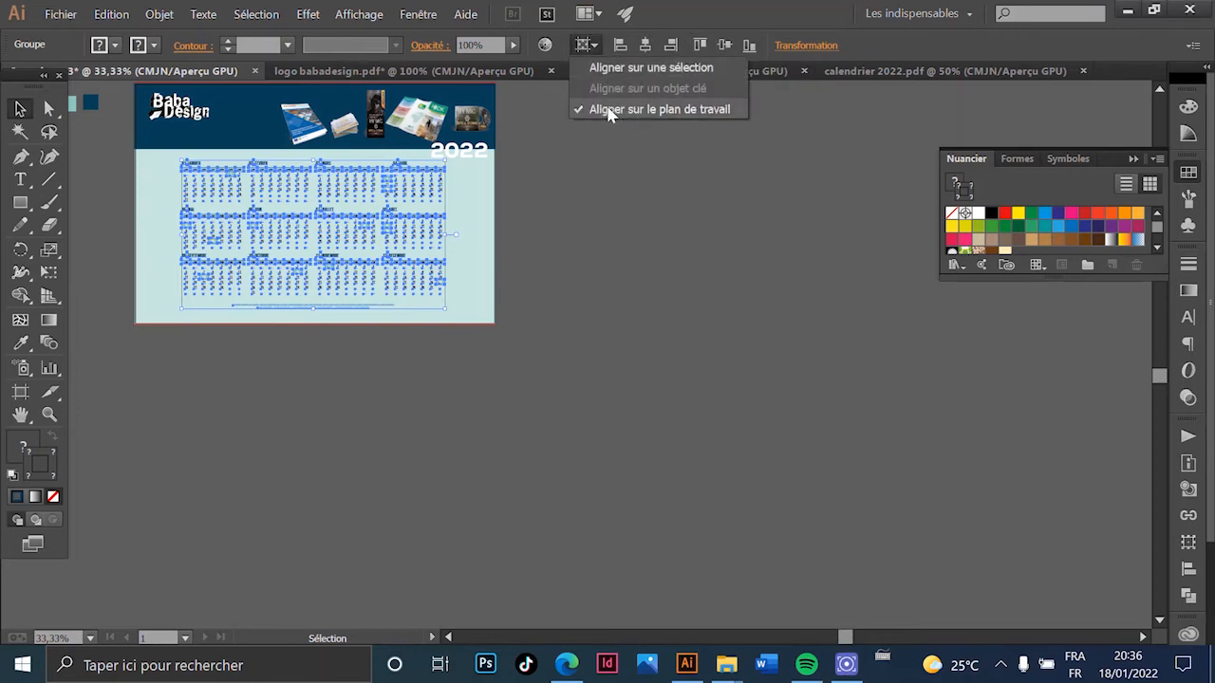
click(698, 22)
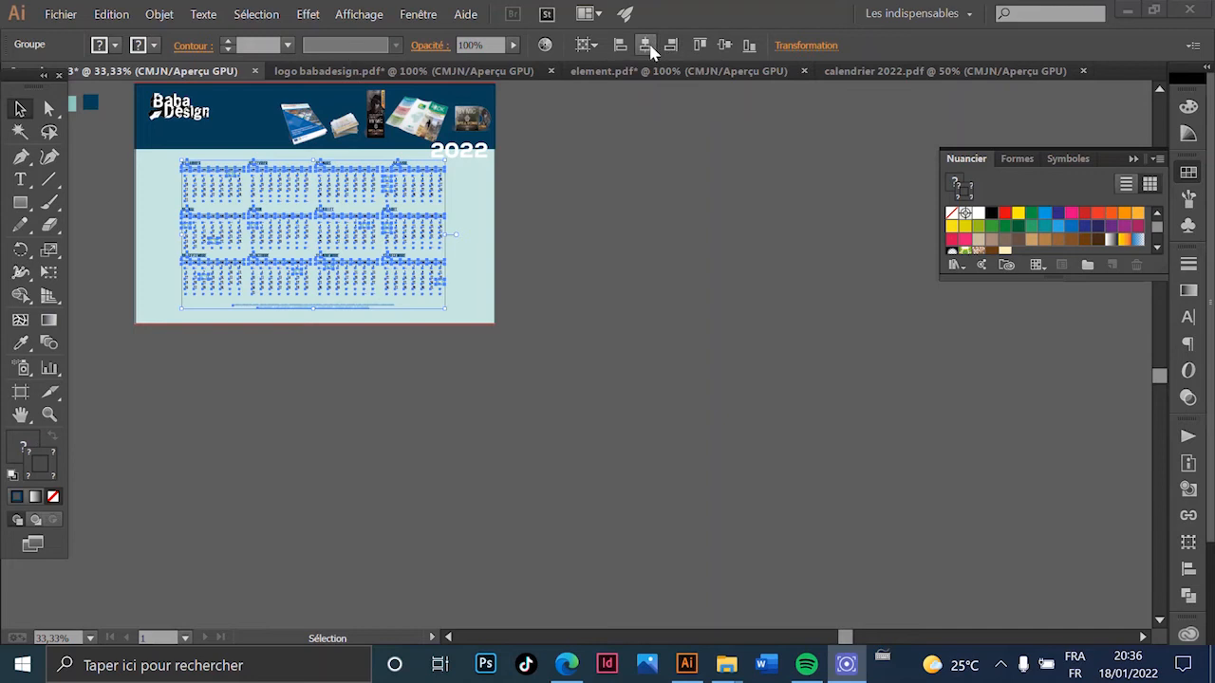
click(676, 273)
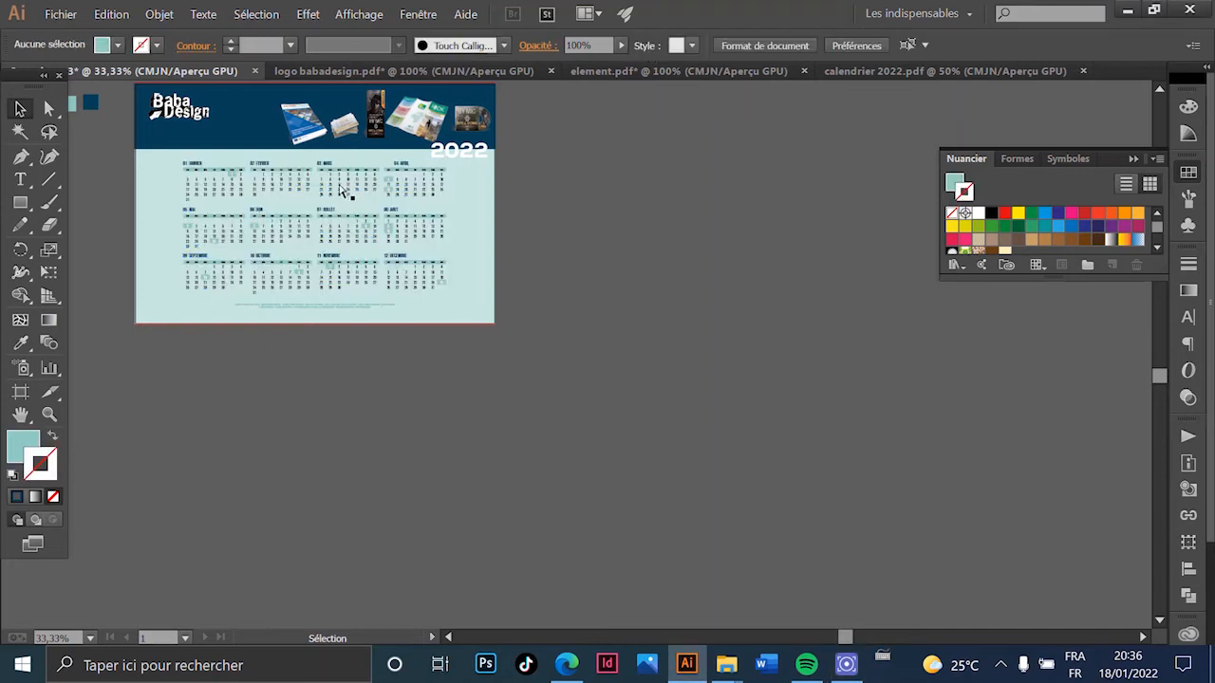
scroll(318, 216, up, 2)
- Select the calendar's light background rectangle and bring the month grids into view
drag(339, 224, 467, 367)
scroll(509, 342, down, 2)
scroll(432, 355, up, 2)
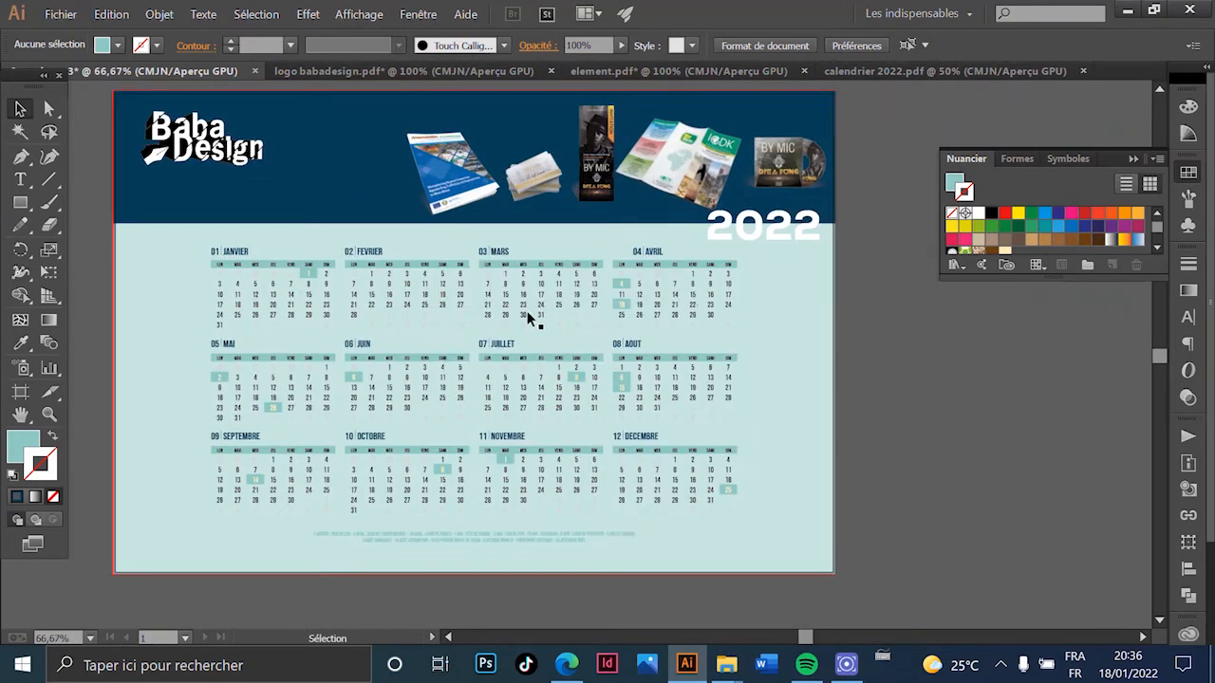
click(528, 258)
scroll(515, 497, down, 5)
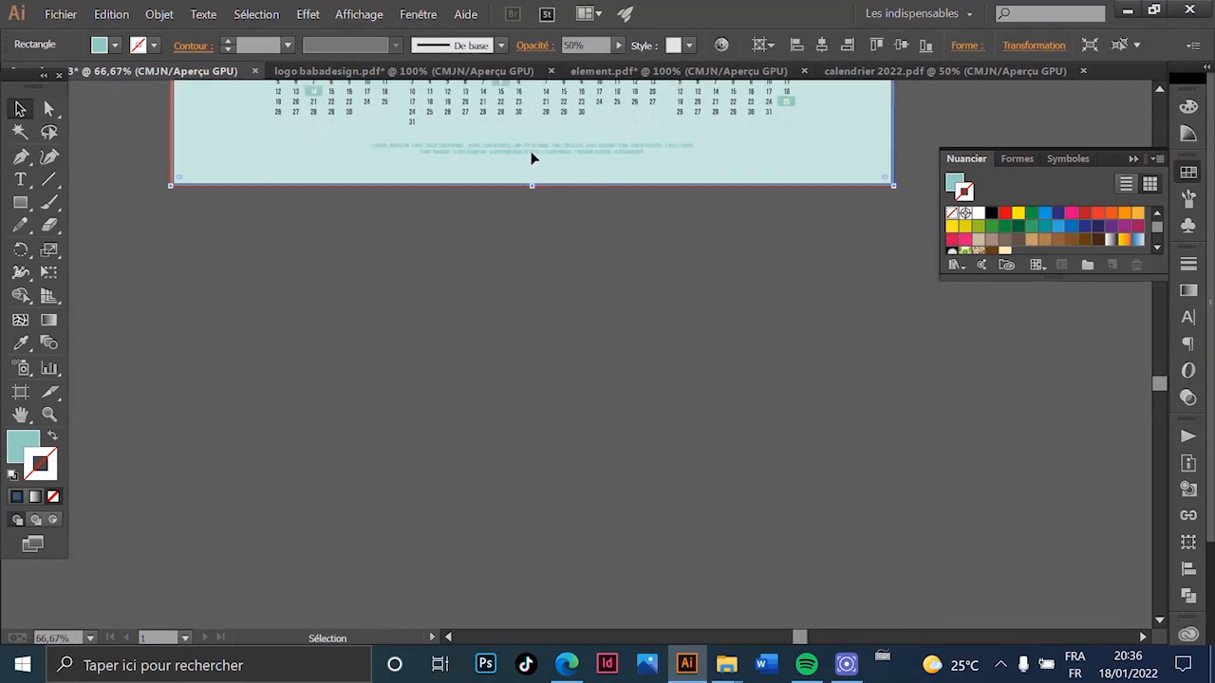
scroll(532, 155, up, 2)
drag(587, 184, 668, 546)
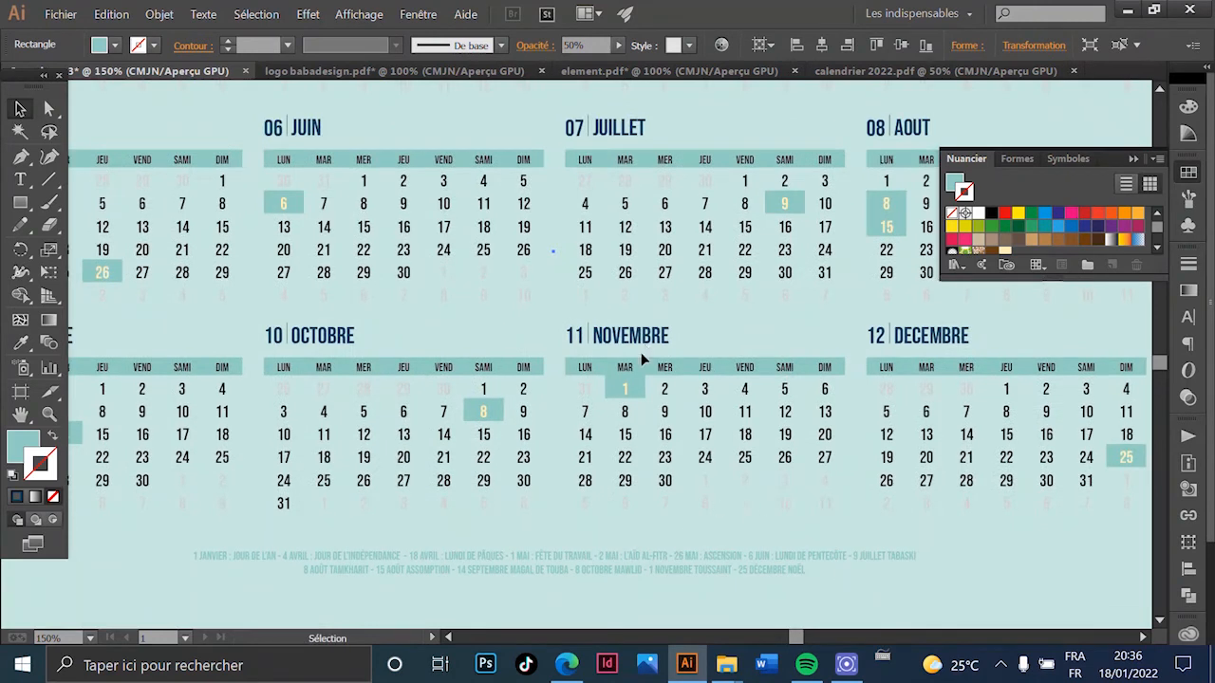
scroll(560, 373, down, 3)
scroll(491, 216, up, 4)
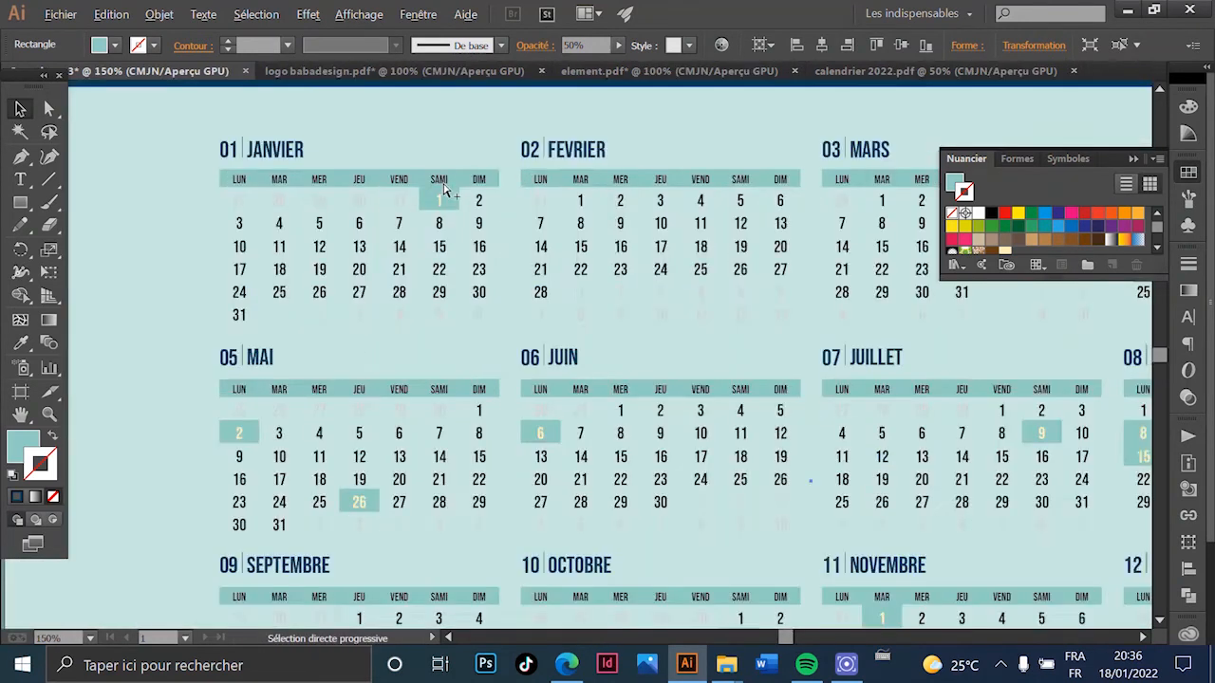
scroll(446, 218, down, 1)
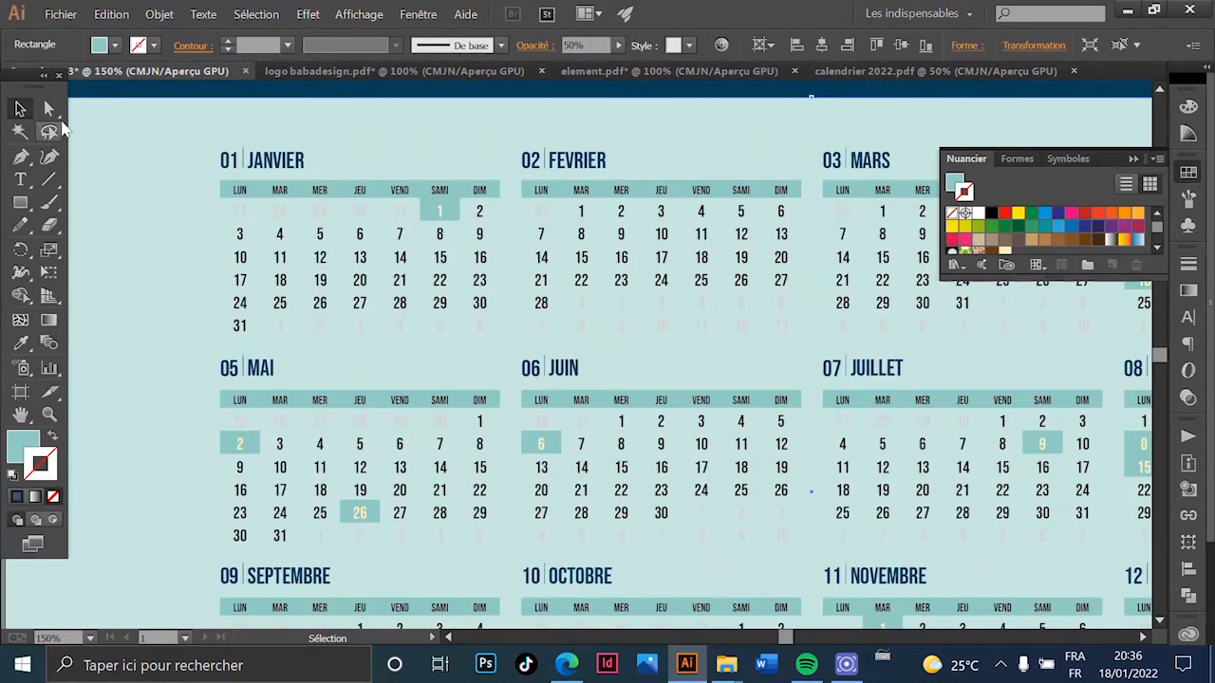
- With Direct Selection, select the January 1, April, August 8, August 15 and July 9 holiday boxes
click(48, 112)
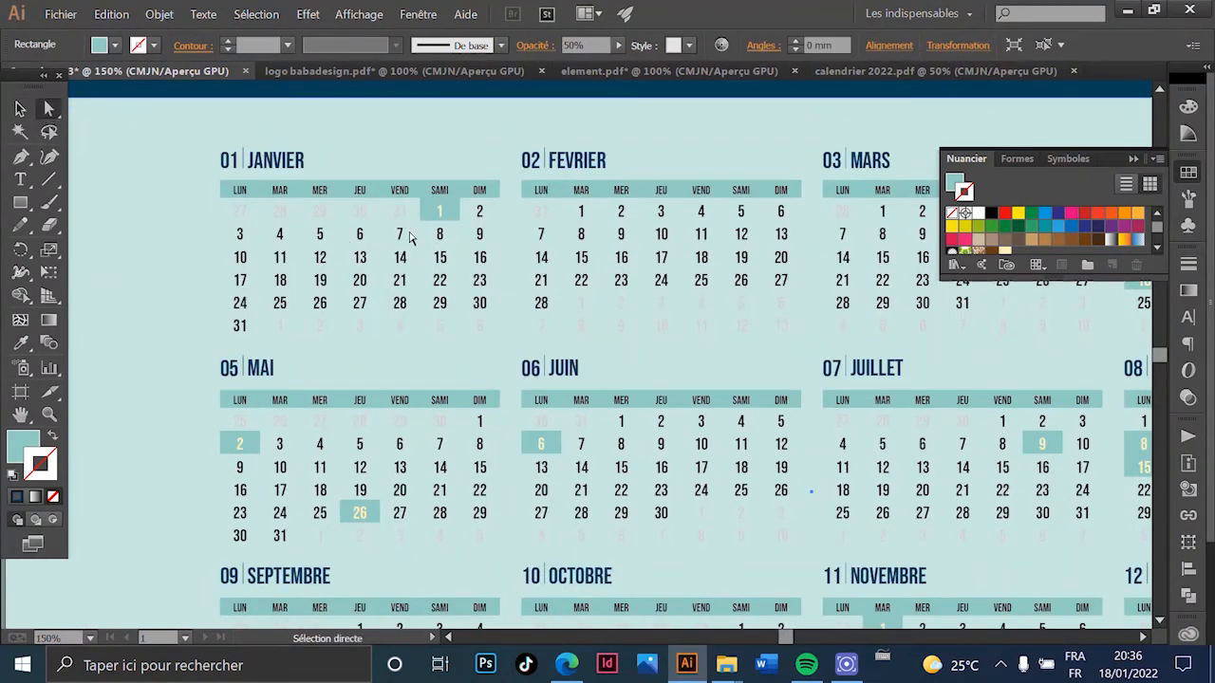
scroll(474, 245, up, 2)
click(434, 187)
drag(684, 240, 577, 300)
drag(746, 353, 731, 359)
scroll(560, 356, right, 10)
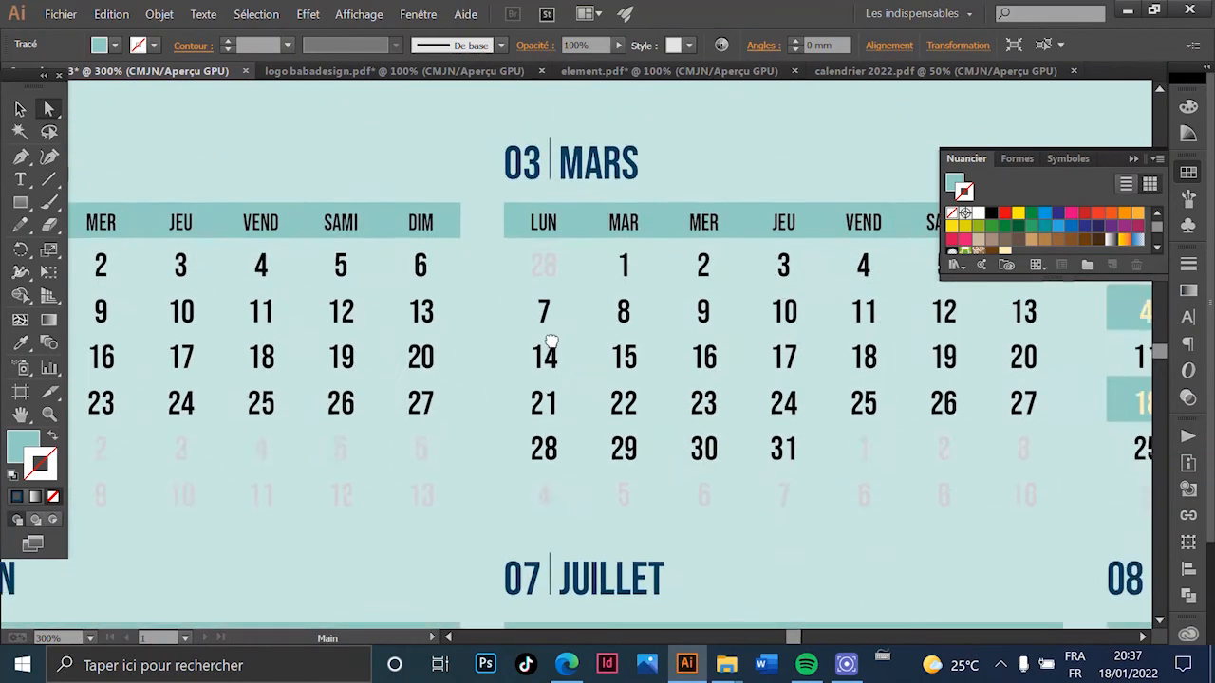
shift+click(533, 290)
scroll(532, 462, down, 2)
drag(602, 398, 691, 192)
scroll(608, 447, up, 2)
shift+click(634, 300)
shift+click(629, 331)
shift+click(402, 302)
- Add the June 6, May, September 14, October 8, November 1 and December 25 boxes
scroll(428, 307, down, 1)
drag(394, 401, 785, 390)
drag(342, 372, 703, 362)
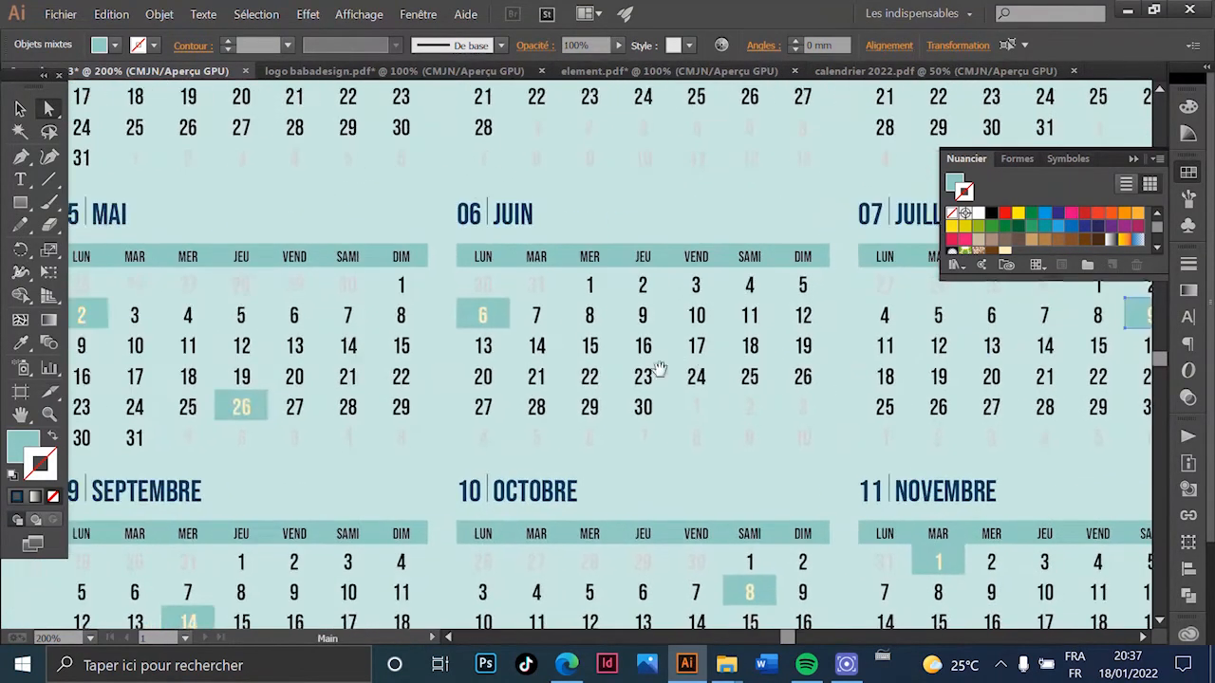
shift+click(508, 316)
drag(344, 319, 603, 317)
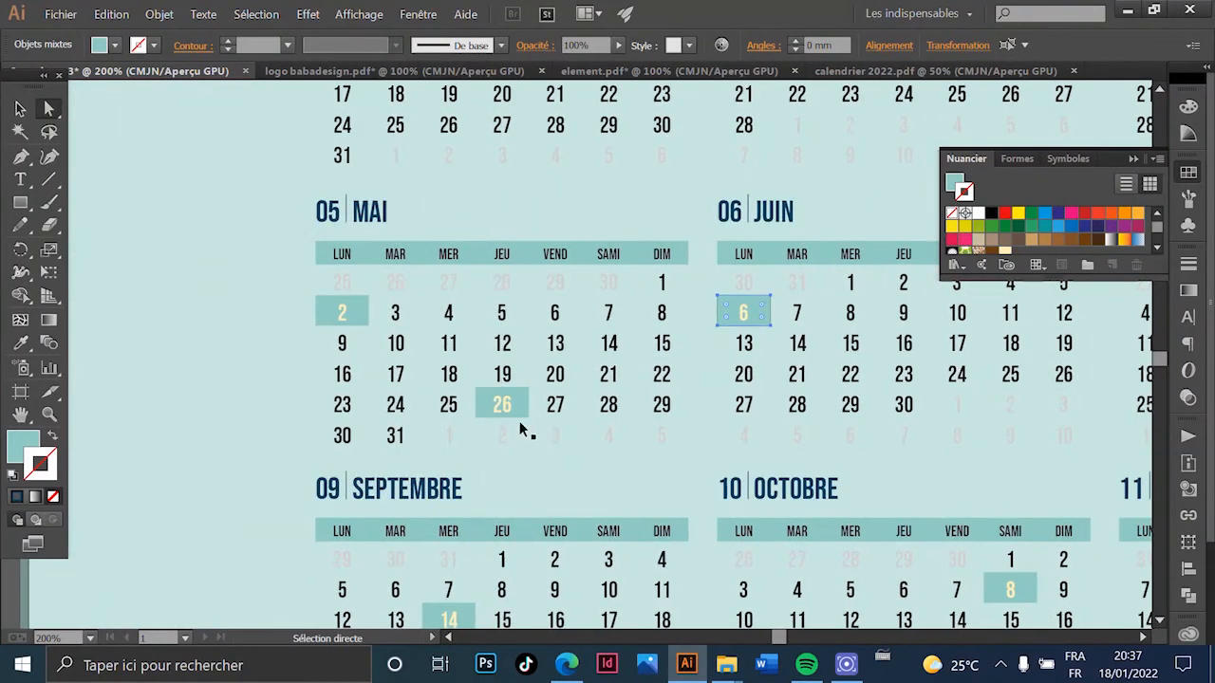
scroll(515, 419, up, 2)
shift+click(525, 411)
scroll(320, 275, down, 5)
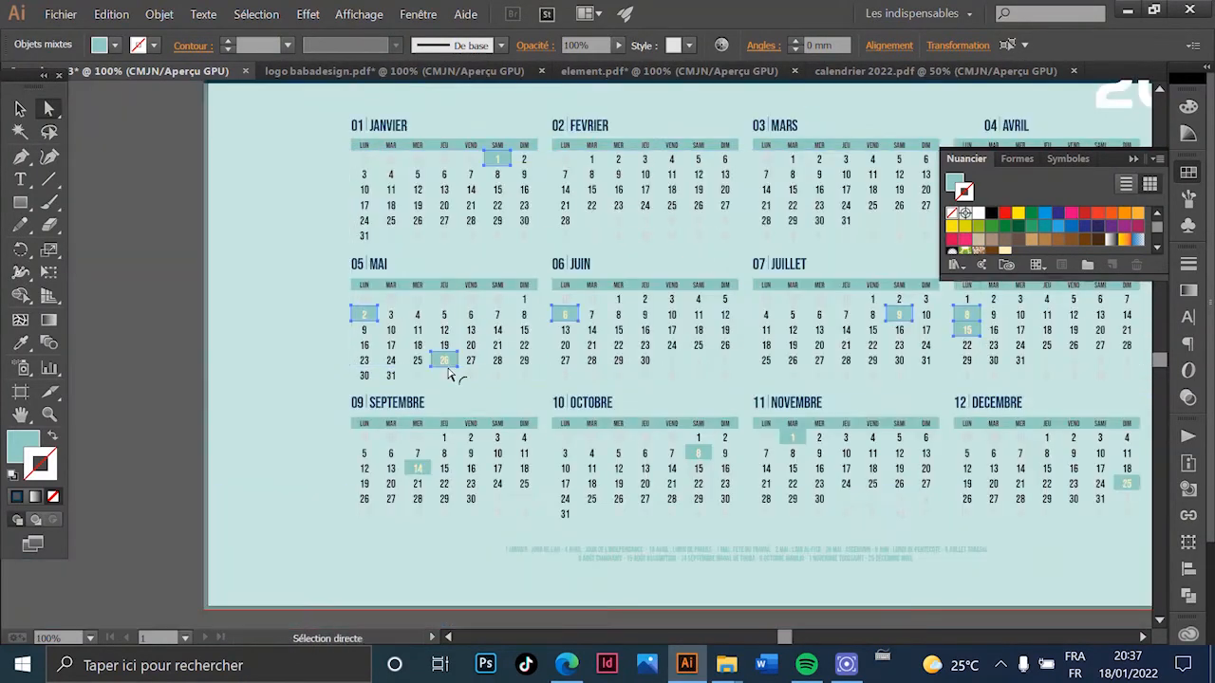
scroll(493, 275, up, 2)
shift+click(427, 273)
drag(1079, 312, 447, 344)
shift+click(367, 270)
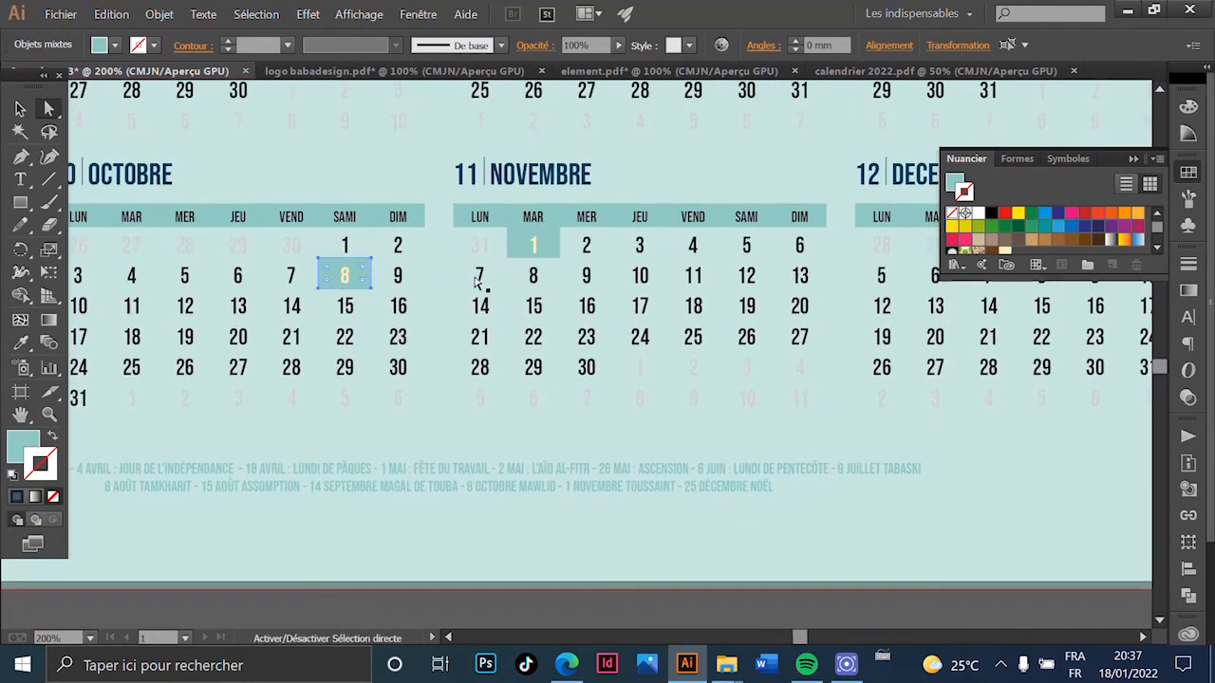
shift+click(552, 244)
drag(1051, 281, 584, 352)
shift+click(755, 414)
scroll(436, 355, down, 3)
drag(404, 301, 604, 327)
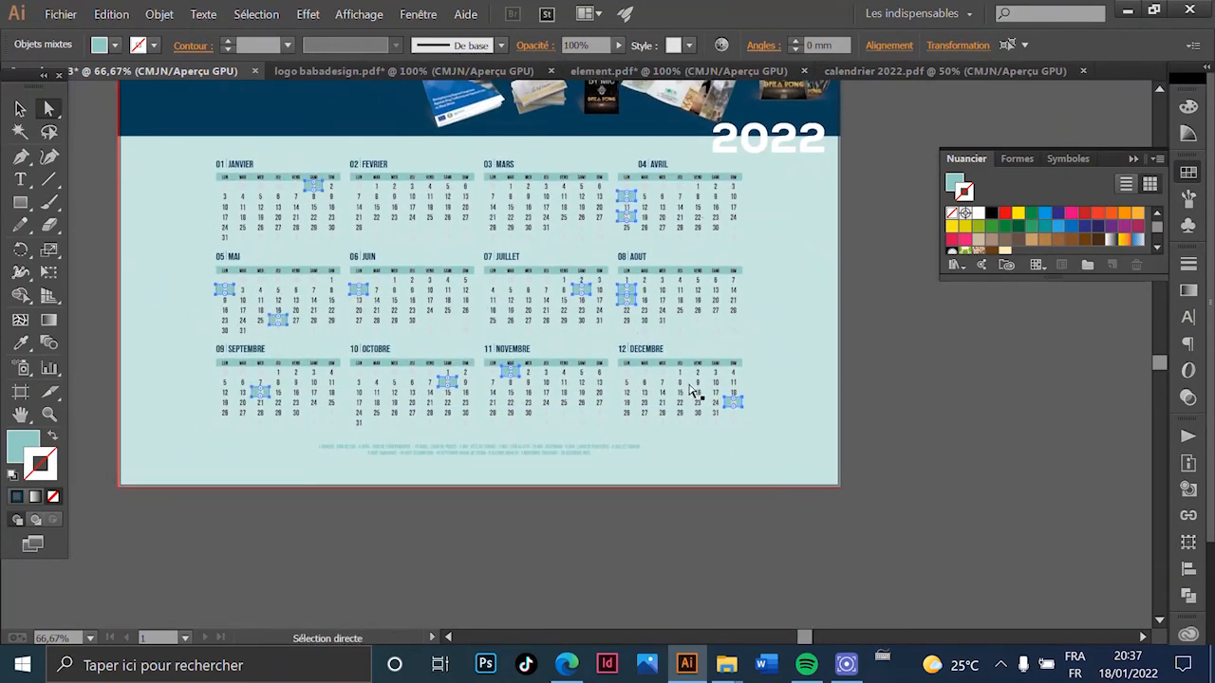
drag(191, 211, 211, 314)
- Eyedrop the header's dark navy onto all selected holiday boxes, then deselect them
click(20, 343)
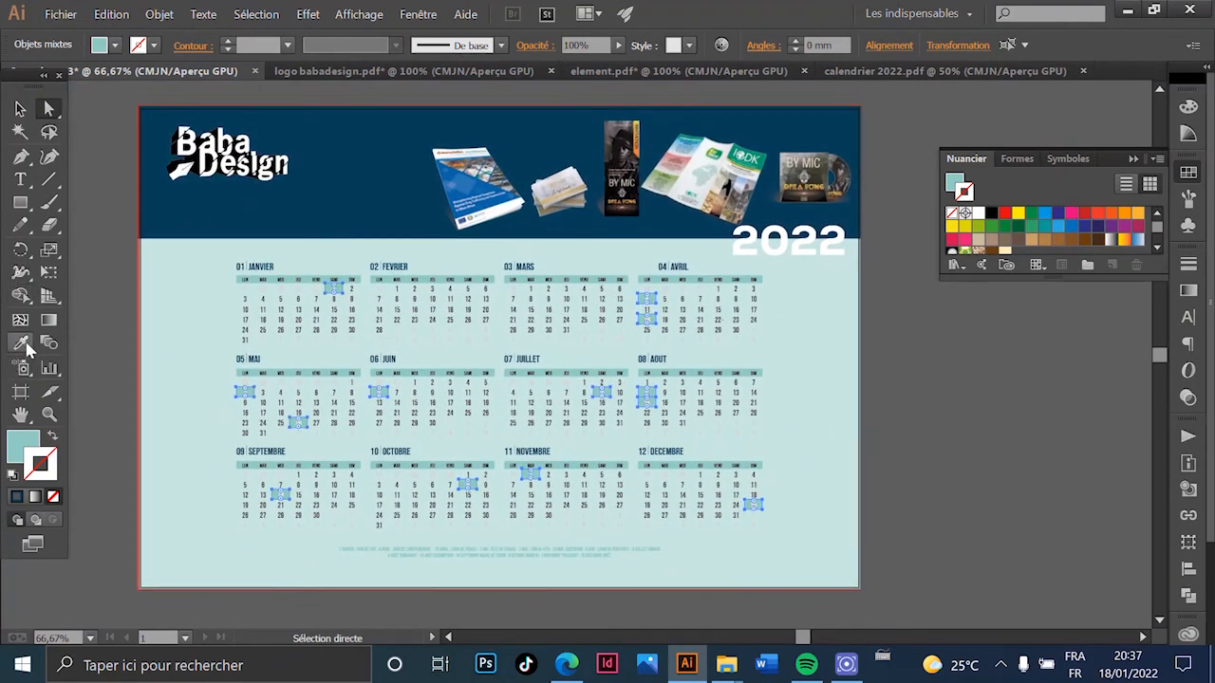
click(188, 278)
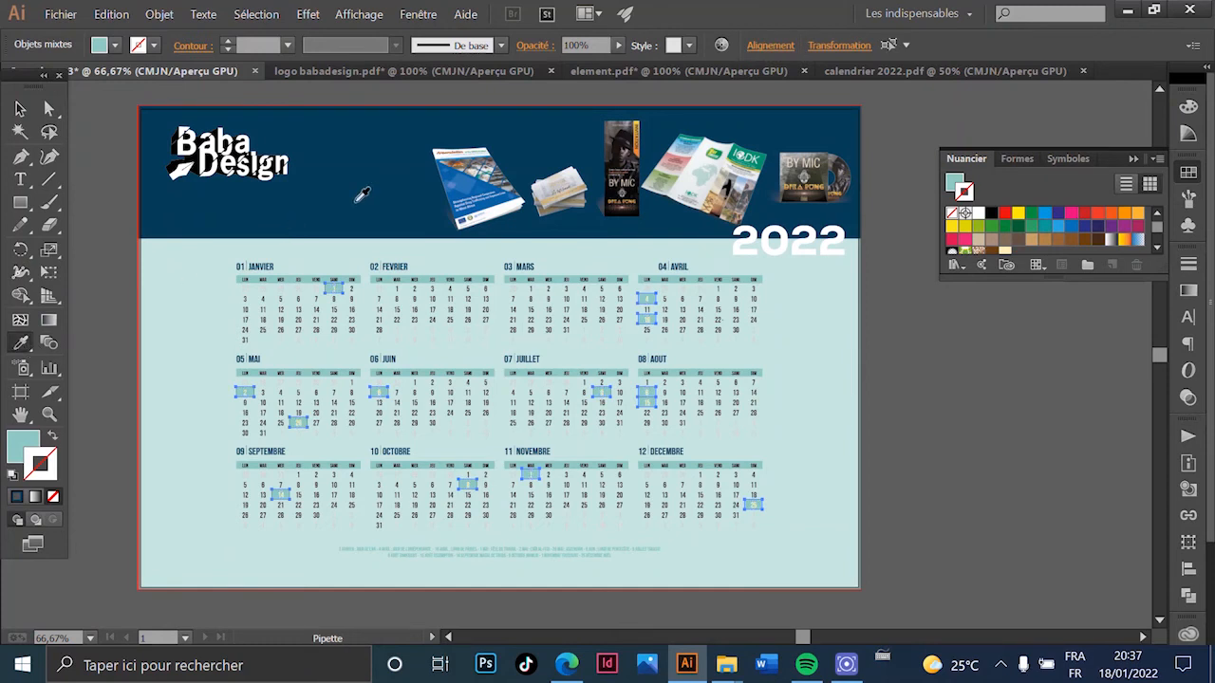
click(383, 188)
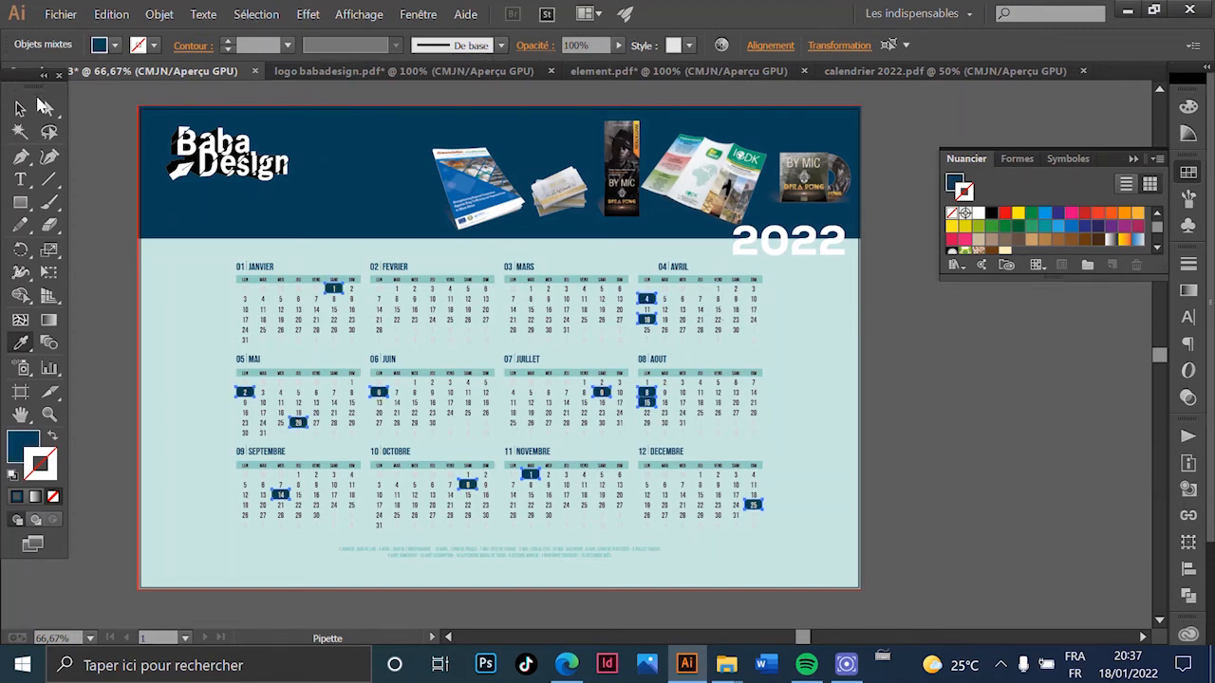
key(a)
scroll(790, 511, down, 2)
click(980, 481)
- Select the holiday list text at the bottom of the calendar
key(v)
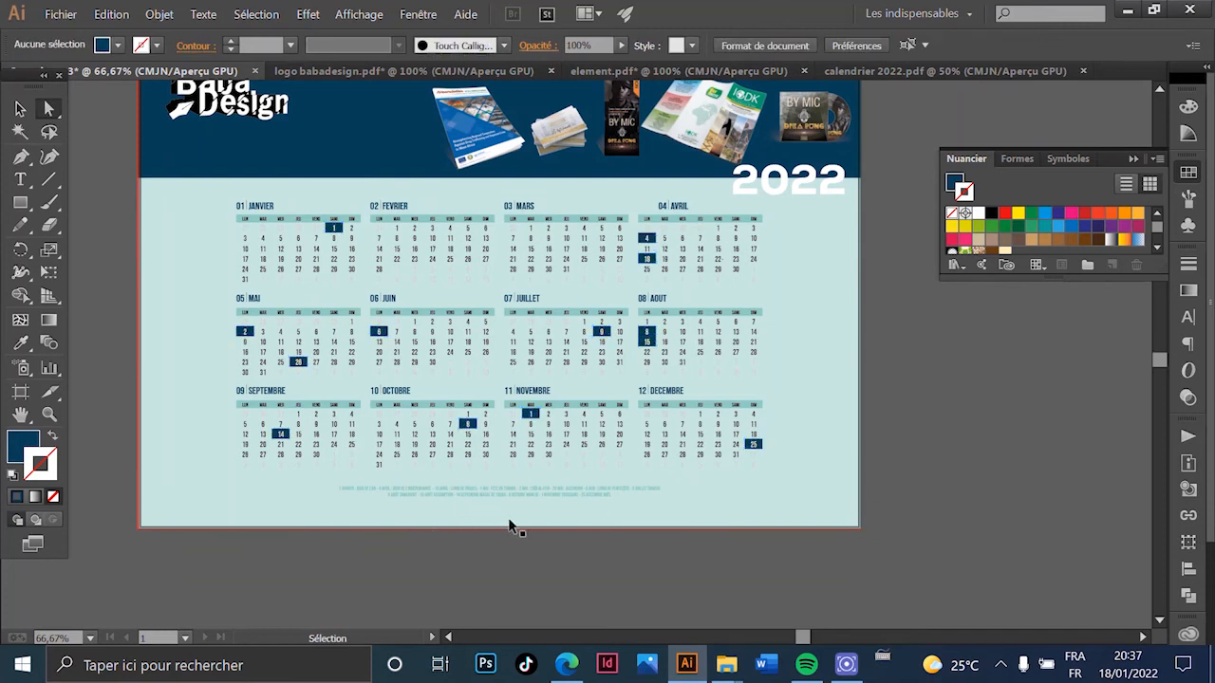
scroll(507, 523, up, 2)
click(293, 460)
key(alt+Down)
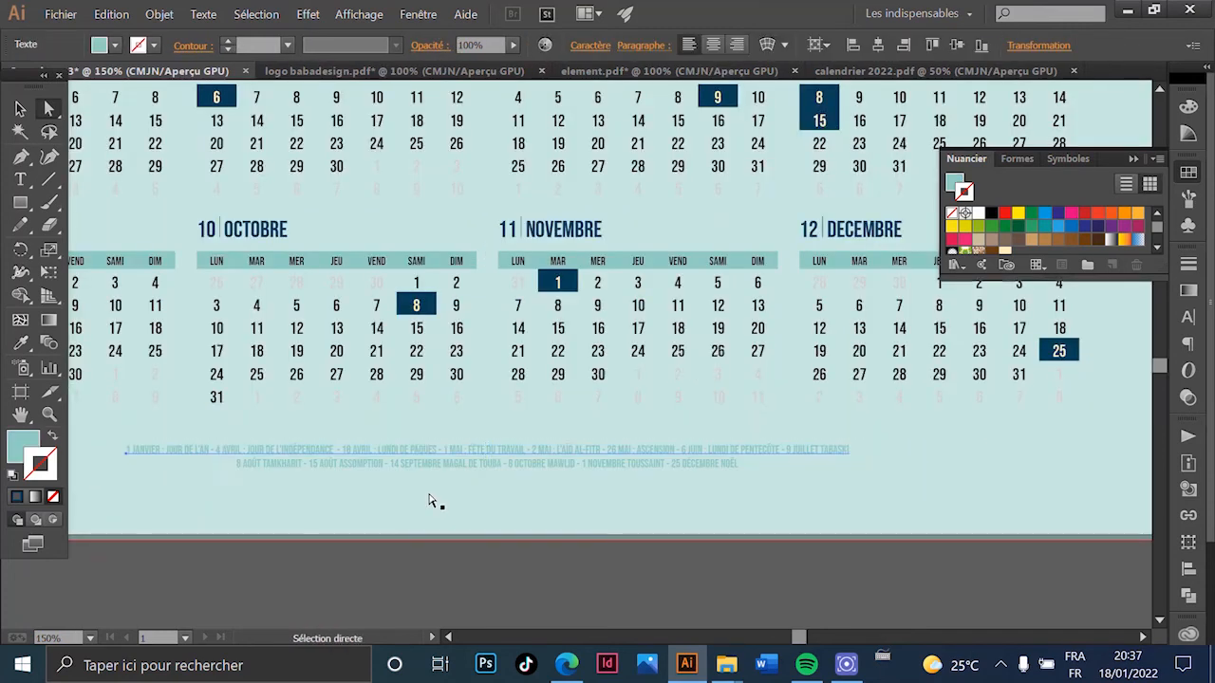
key(a)
scroll(426, 457, up, 2)
scroll(624, 457, down, 4)
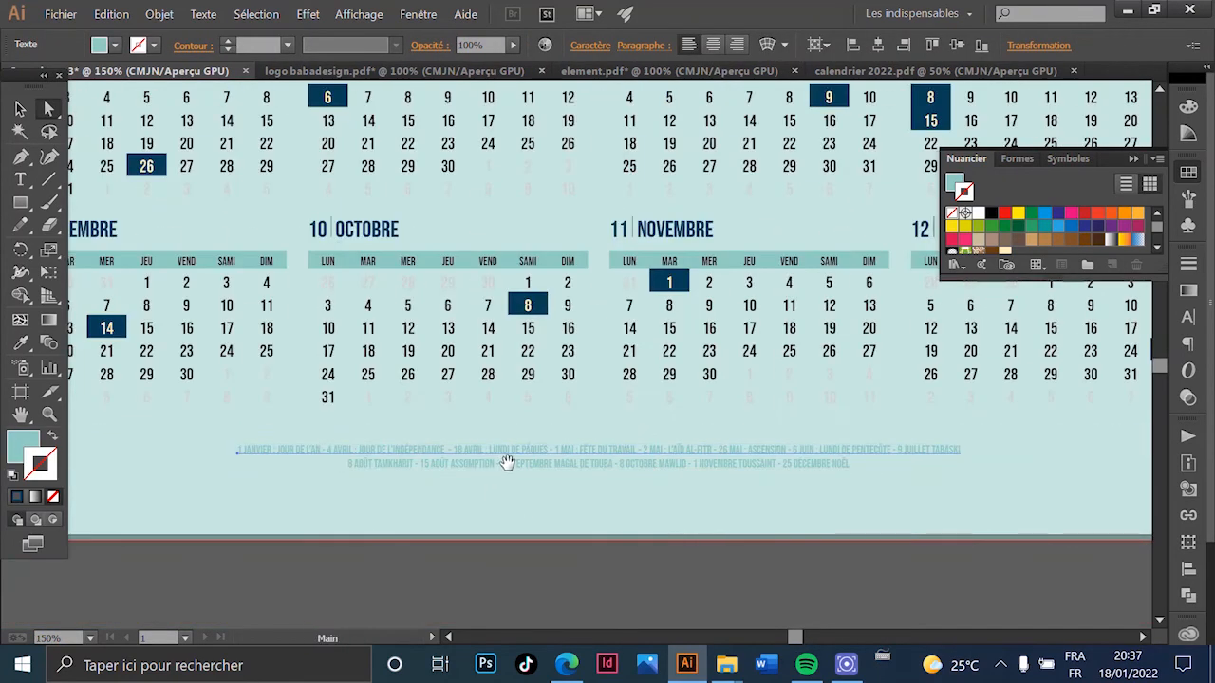
scroll(474, 380, up, 3)
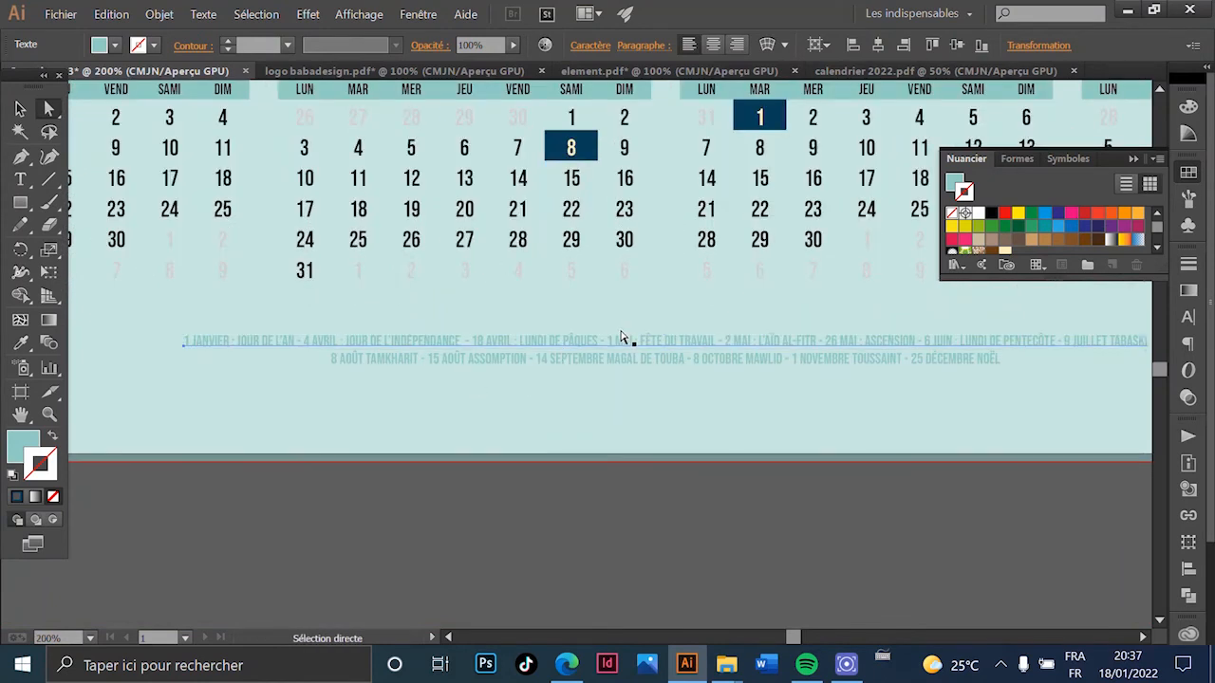
scroll(510, 428, down, 3)
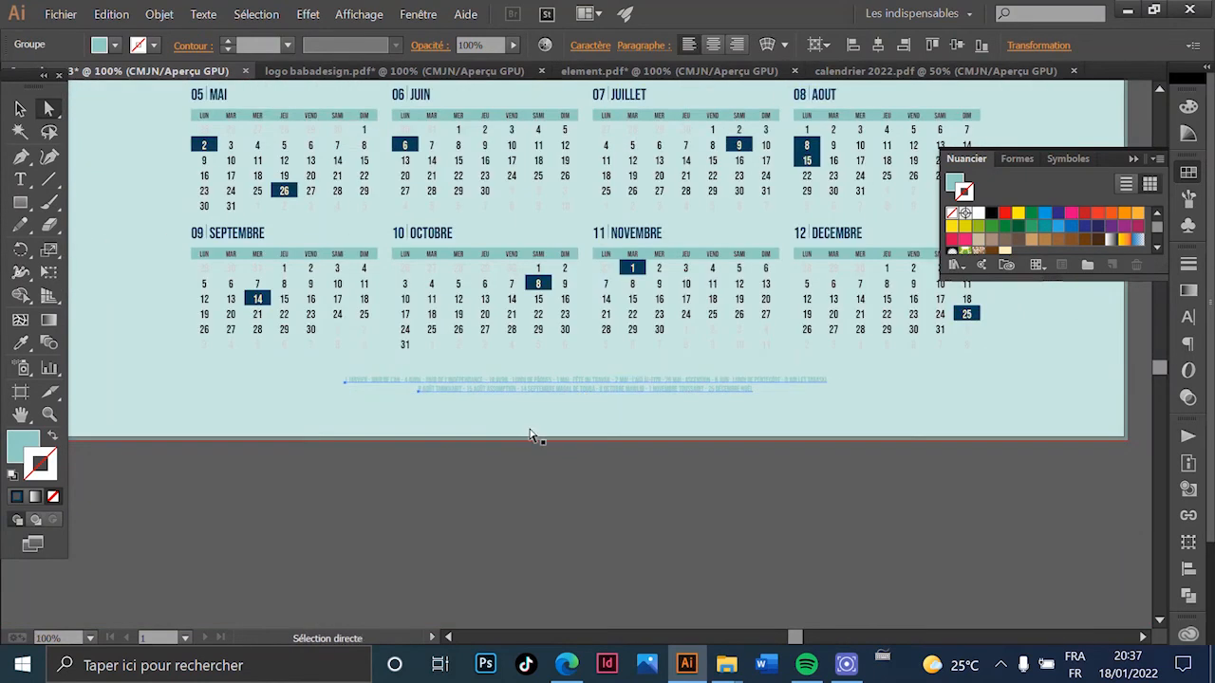
scroll(121, 350, up, 1)
- Eyedrop the header's dark navy onto the holiday list, then deselect it
click(20, 342)
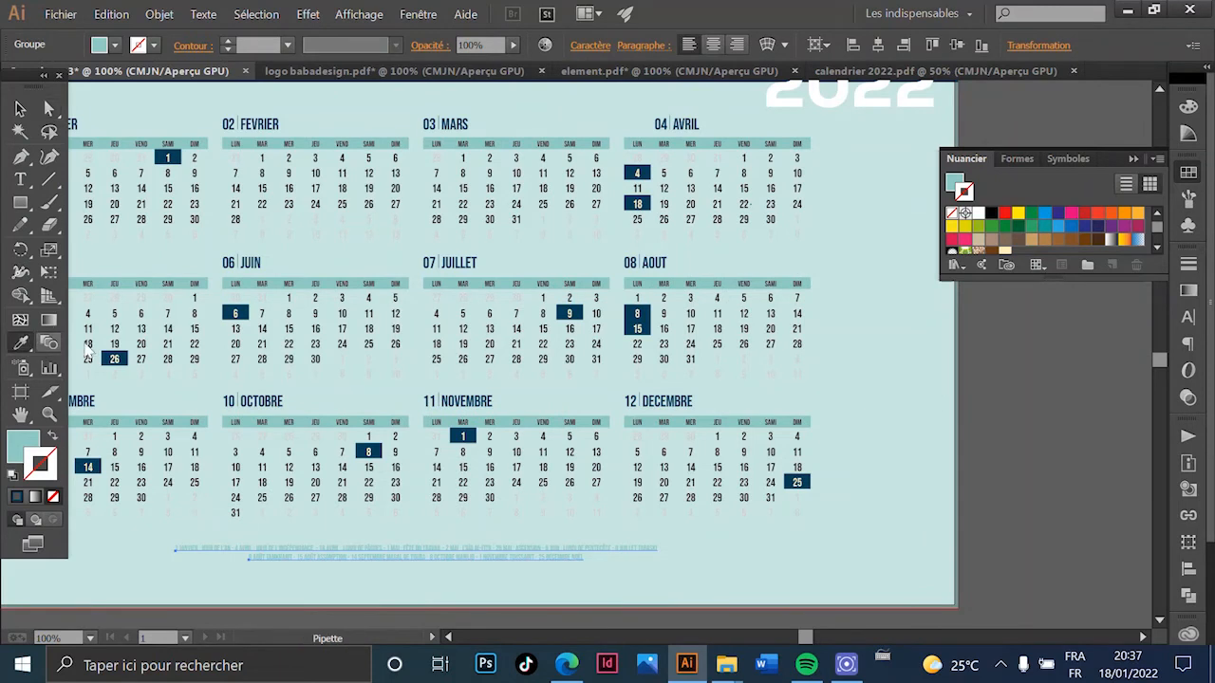
scroll(370, 302, up, 4)
click(338, 254)
scroll(186, 160, down, 5)
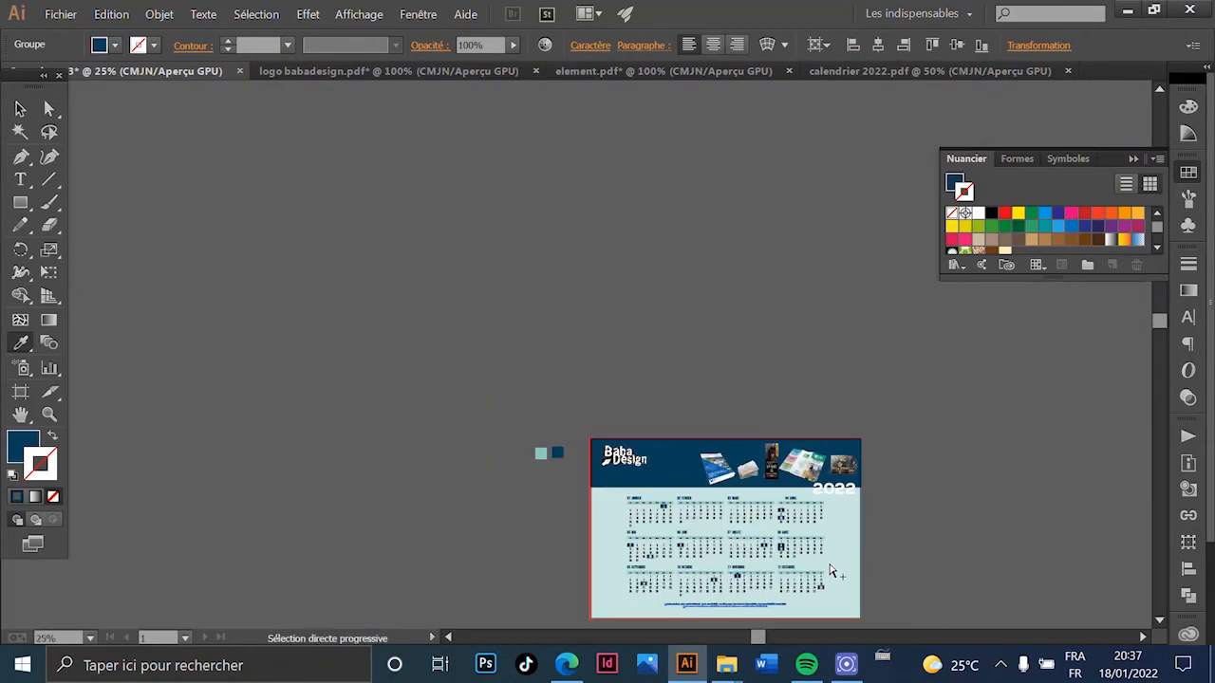
click(20, 109)
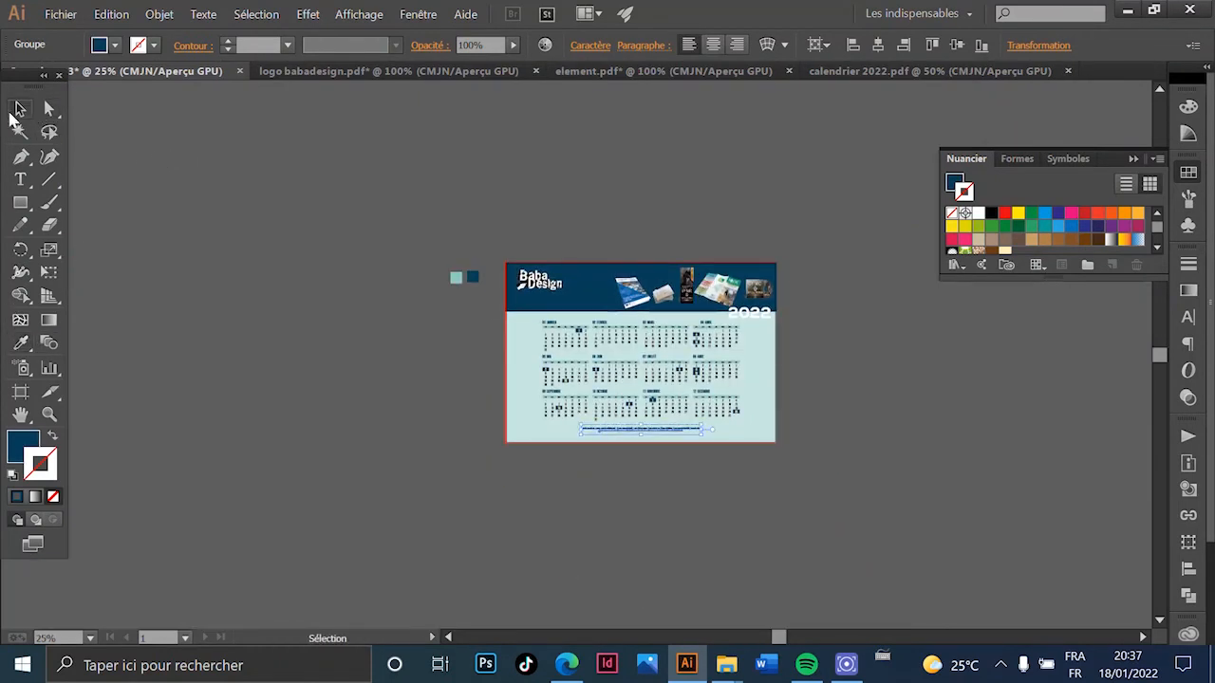
click(613, 196)
scroll(831, 434, up, 3)
scroll(831, 434, up, 4)
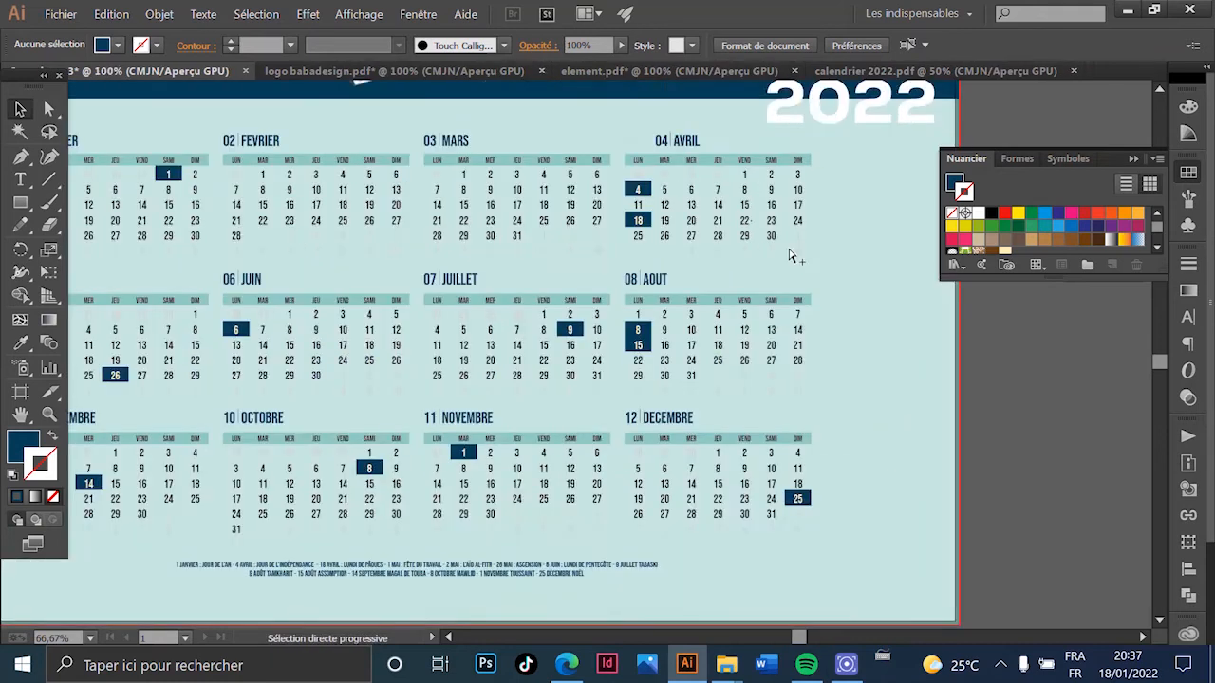
- Select the white 2022 heading on the cover
scroll(671, 384, down, 2)
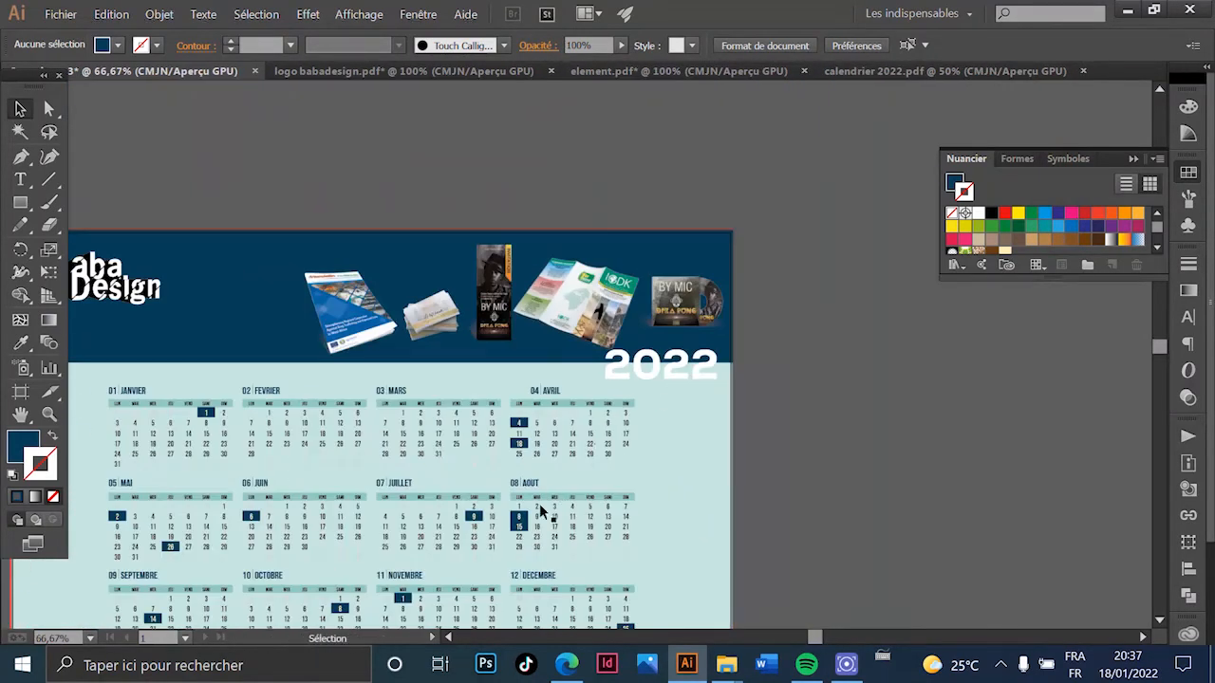
drag(635, 503, 680, 301)
scroll(696, 196, up, 1)
drag(659, 211, 883, 462)
scroll(927, 356, down, 1)
drag(927, 356, 868, 243)
click(836, 242)
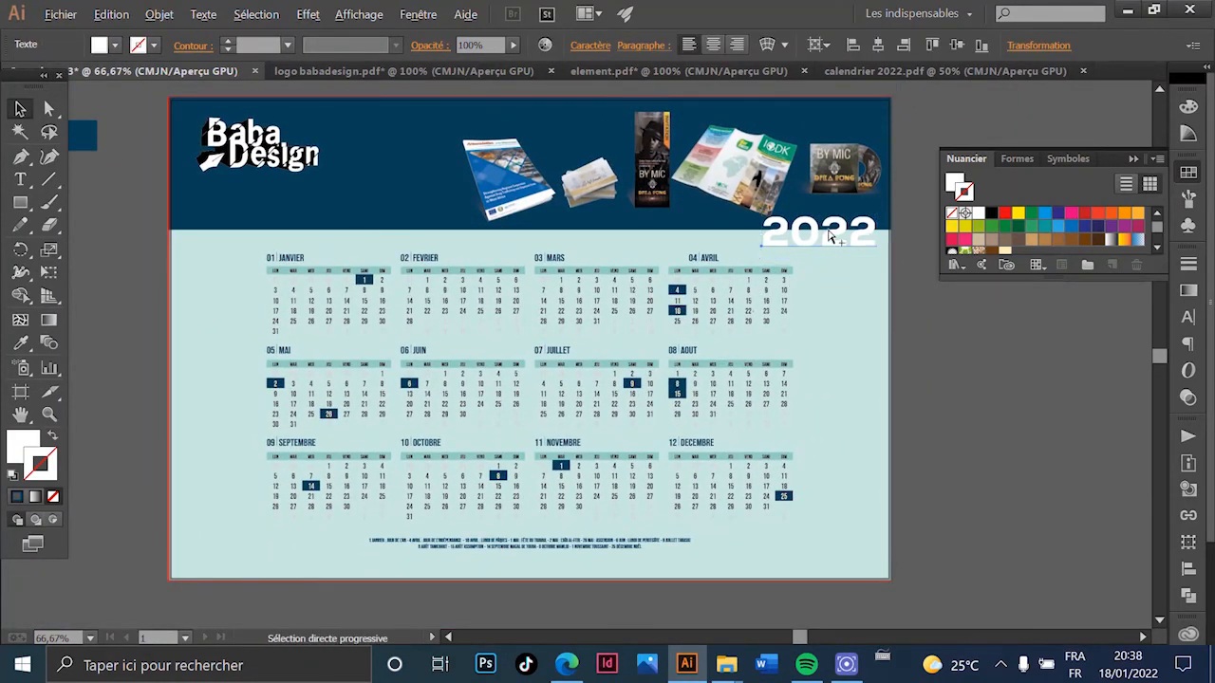
scroll(836, 241, up, 2)
scroll(808, 285, down, 2)
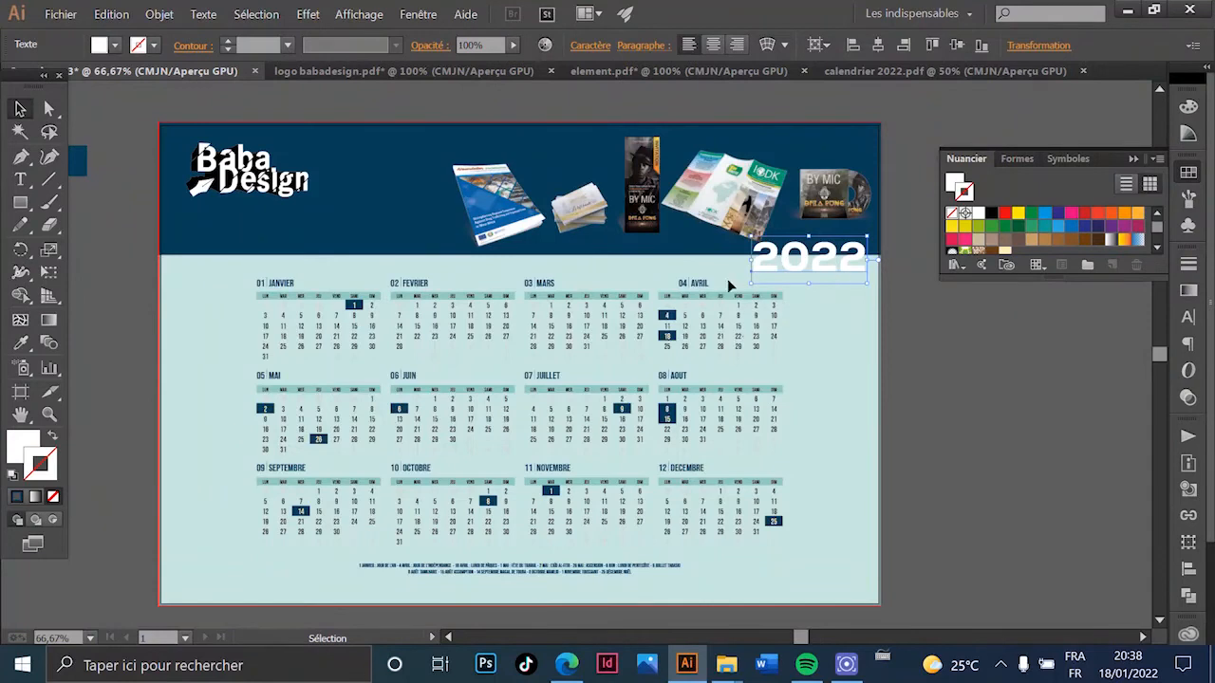
- Add a black drop shadow to 2022 with 2.47 mm offsets and opacity 67%
click(311, 14)
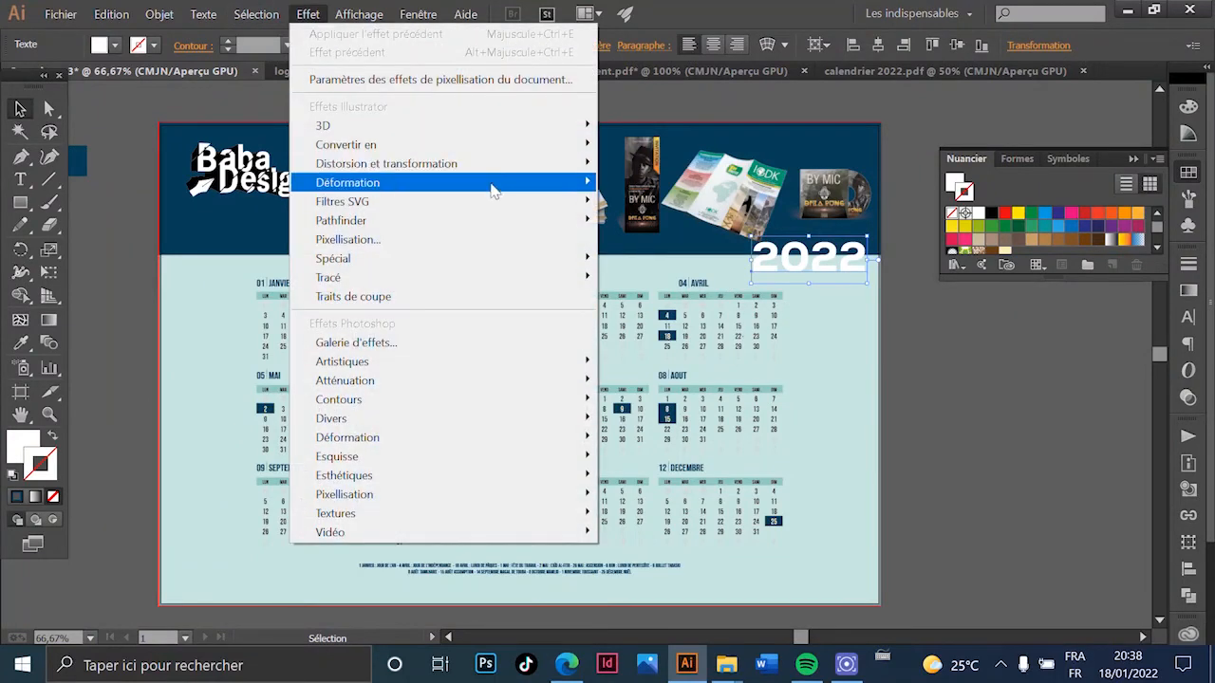
mouse_move(560, 263)
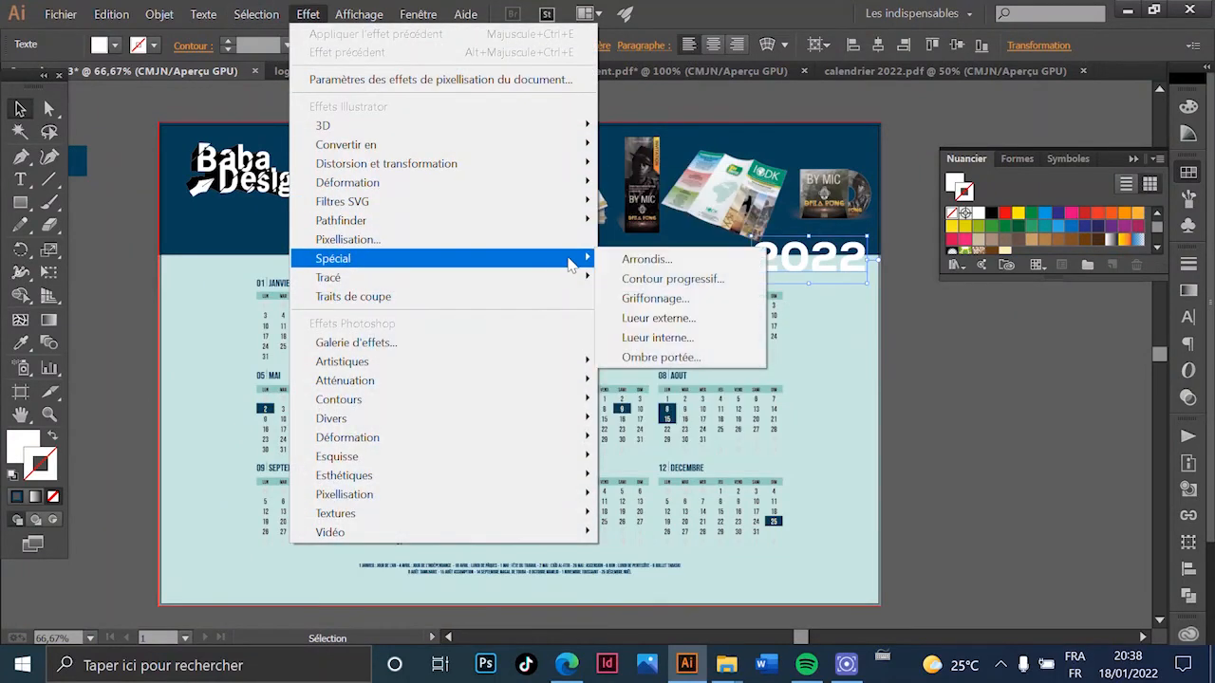
click(645, 355)
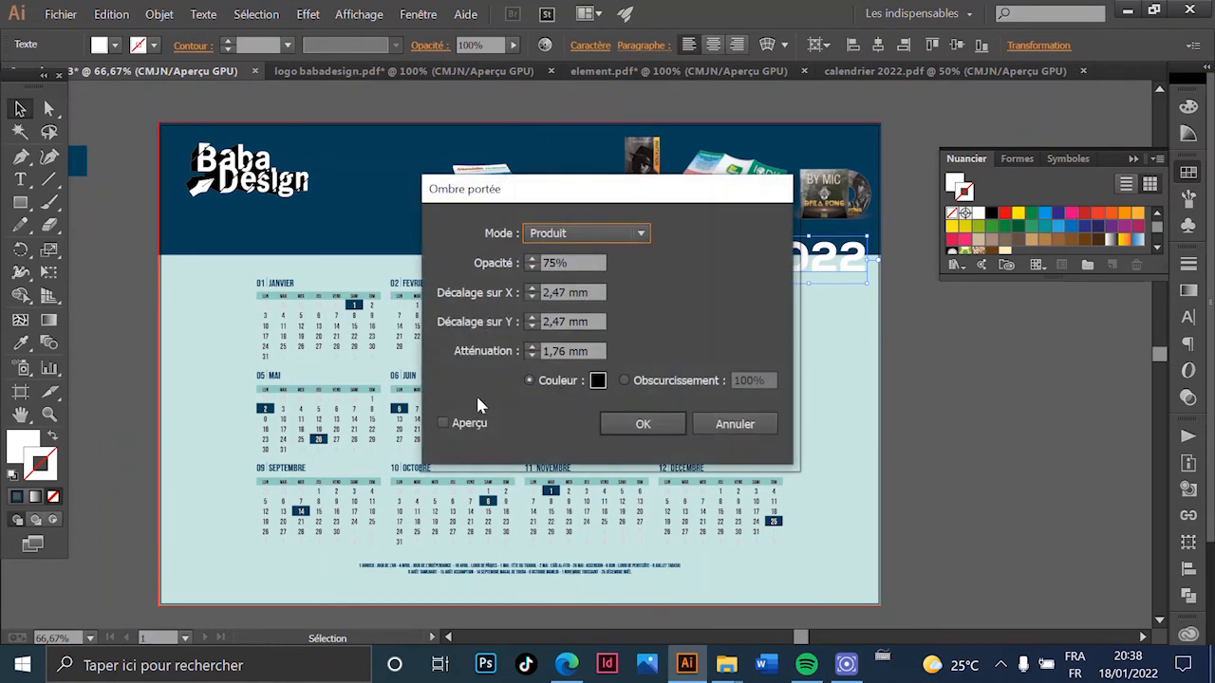
click(464, 430)
drag(618, 206, 450, 235)
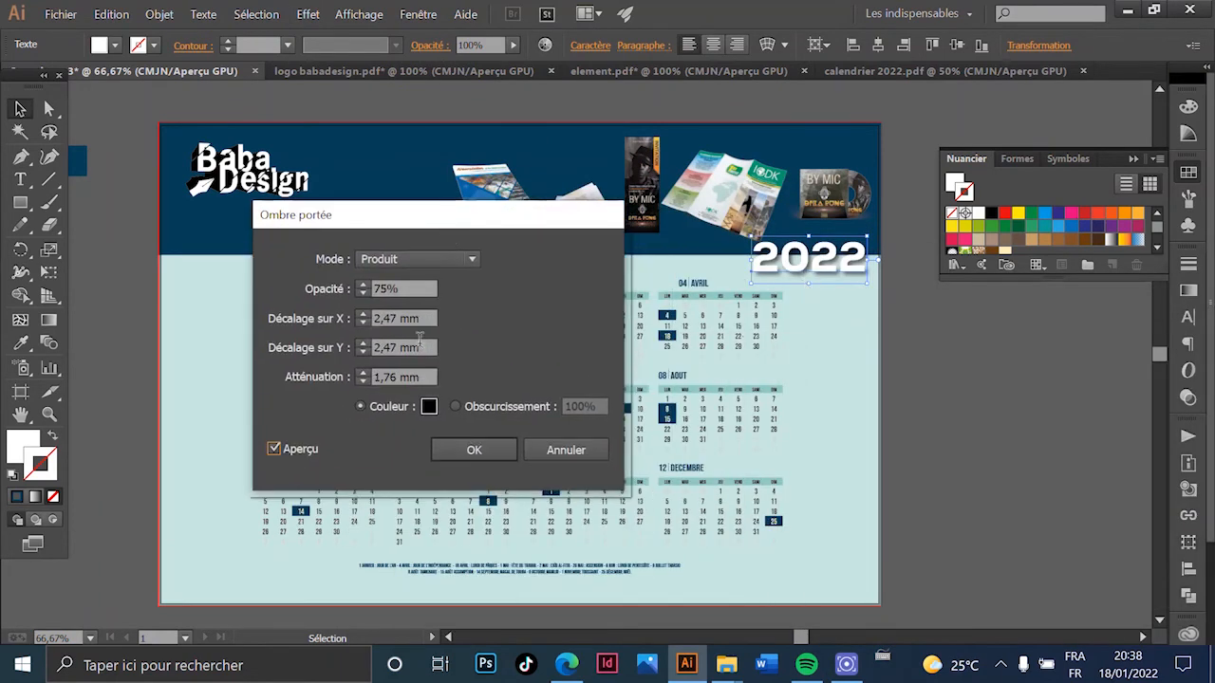
click(364, 293)
click(364, 294)
click(363, 293)
click(363, 293)
click(364, 294)
click(364, 294)
click(364, 293)
click(364, 294)
click(501, 448)
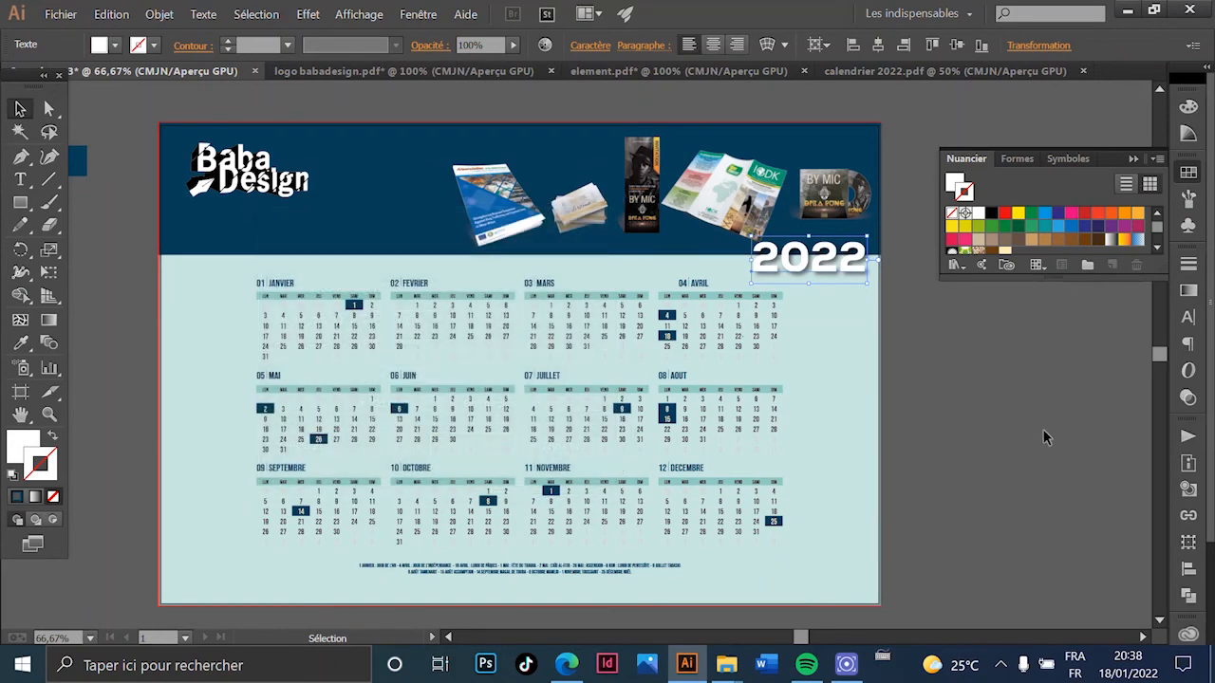
click(1044, 436)
mouse_move(739, 403)
mouse_down()
mouse_move(688, 399)
mouse_move(723, 412)
mouse_up()
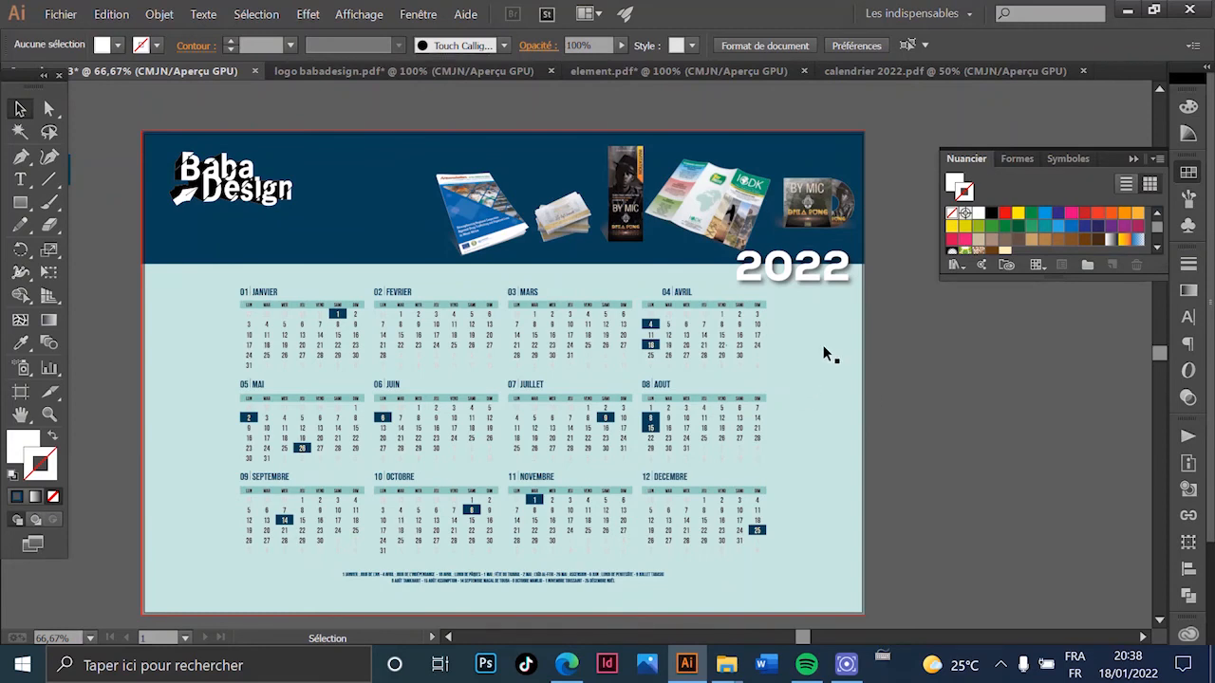
- Select the month-grid group and drag its bottom handle to scale it up slightly
scroll(653, 374, down, 5)
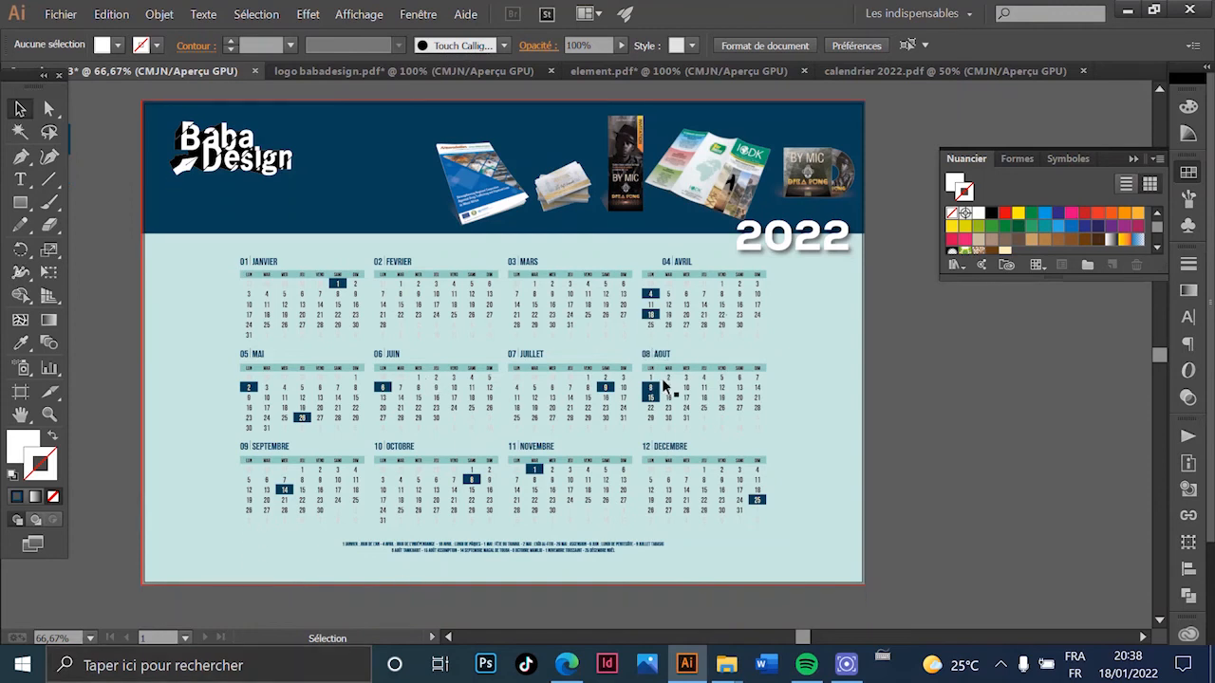
scroll(784, 297, up, 4)
click(579, 564)
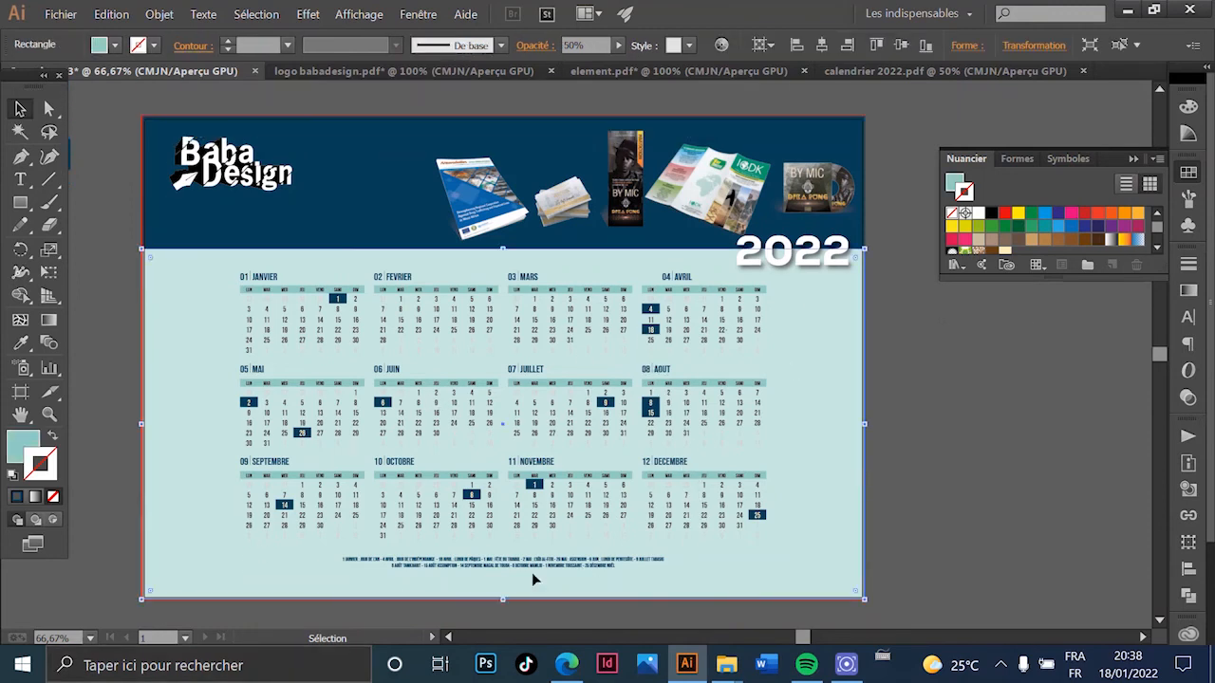
click(544, 558)
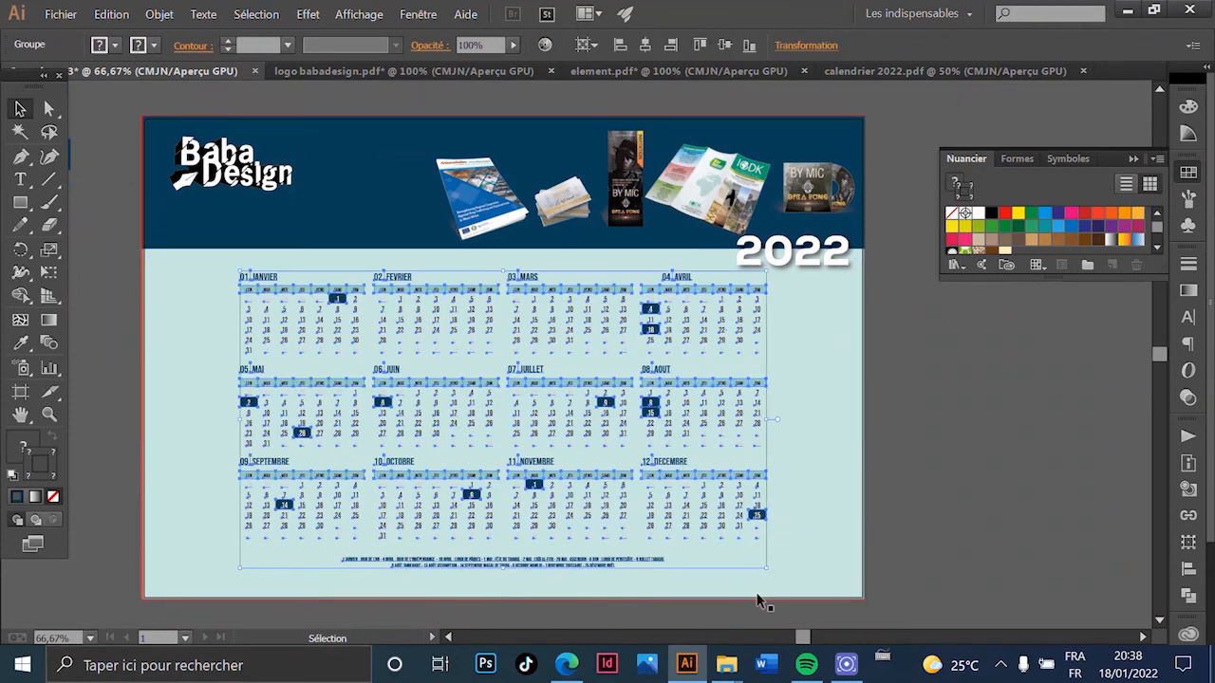
drag(504, 572, 507, 582)
click(950, 466)
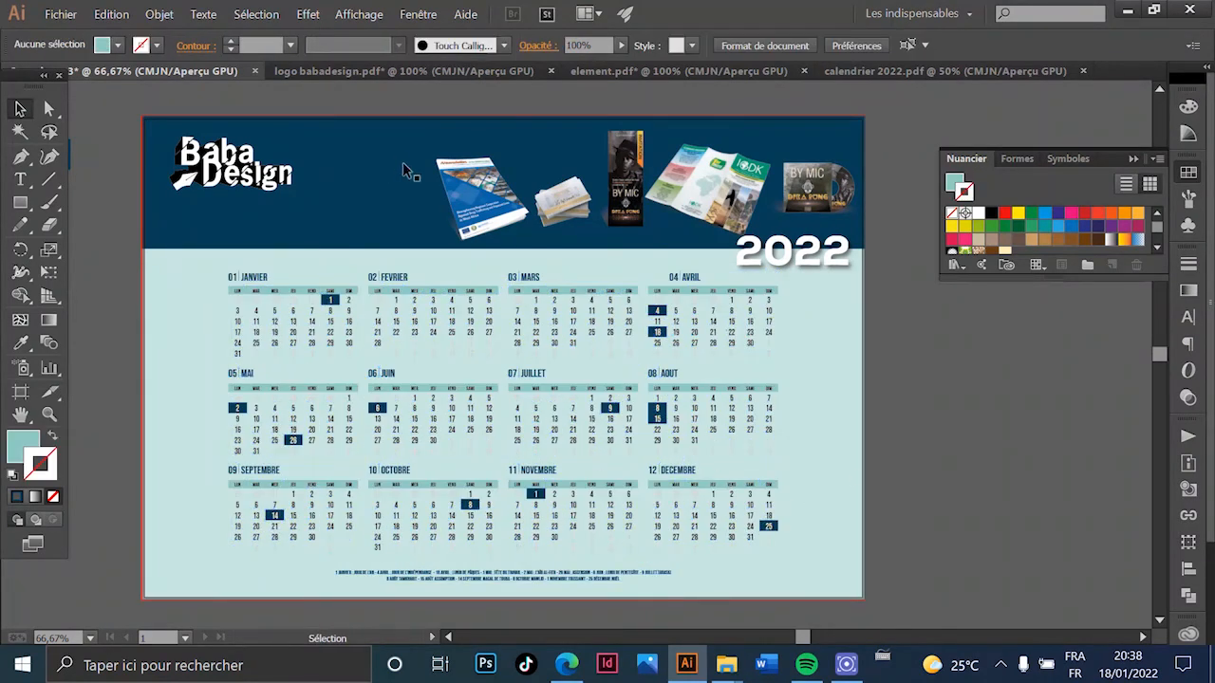
- Add a phone-number text line under the logo, make it white and resize it
key(ctrl+1)
click(19, 179)
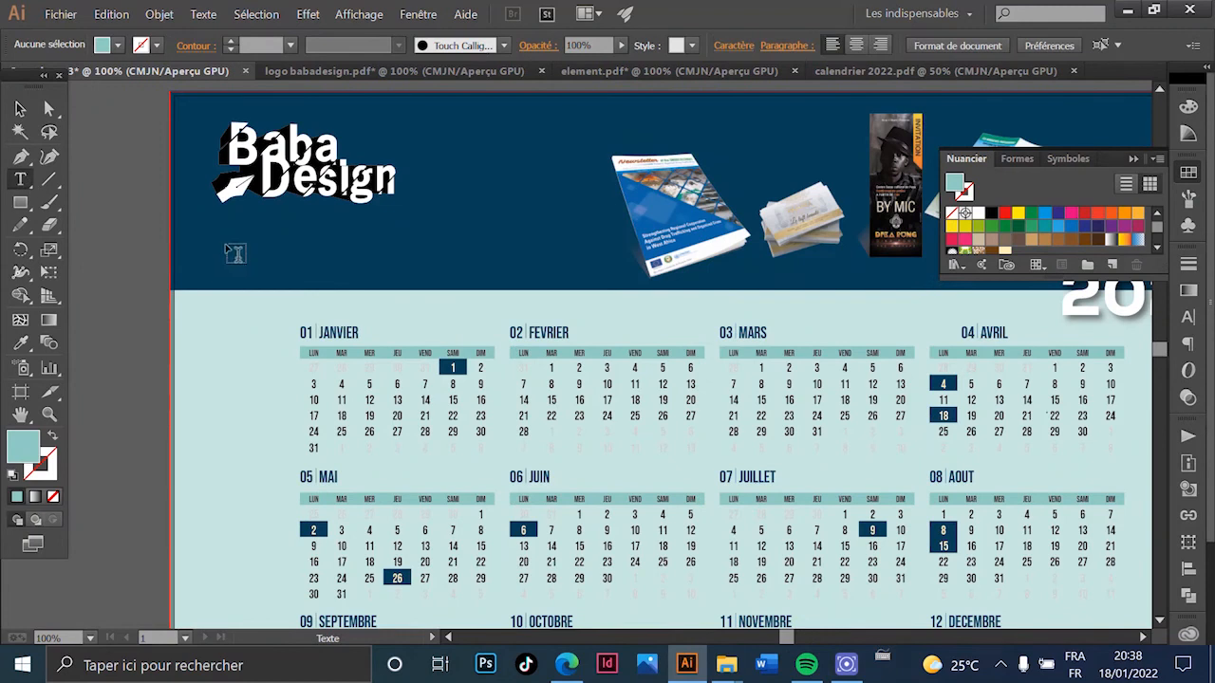
click(224, 242)
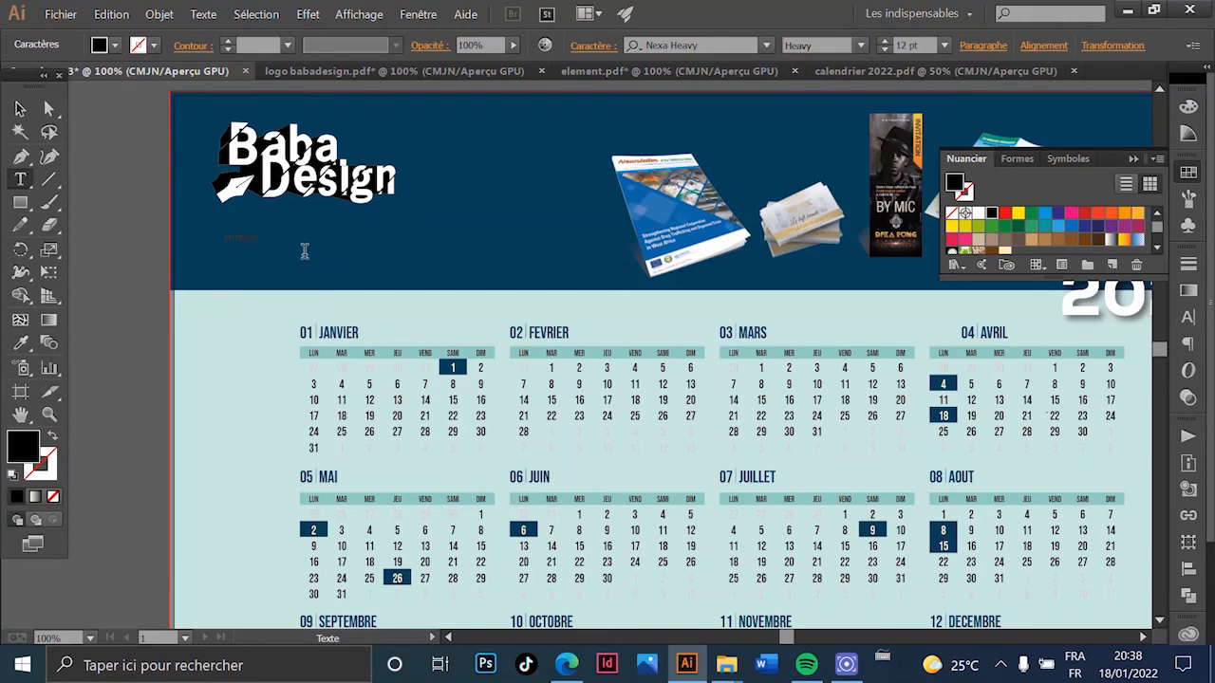
click(19, 109)
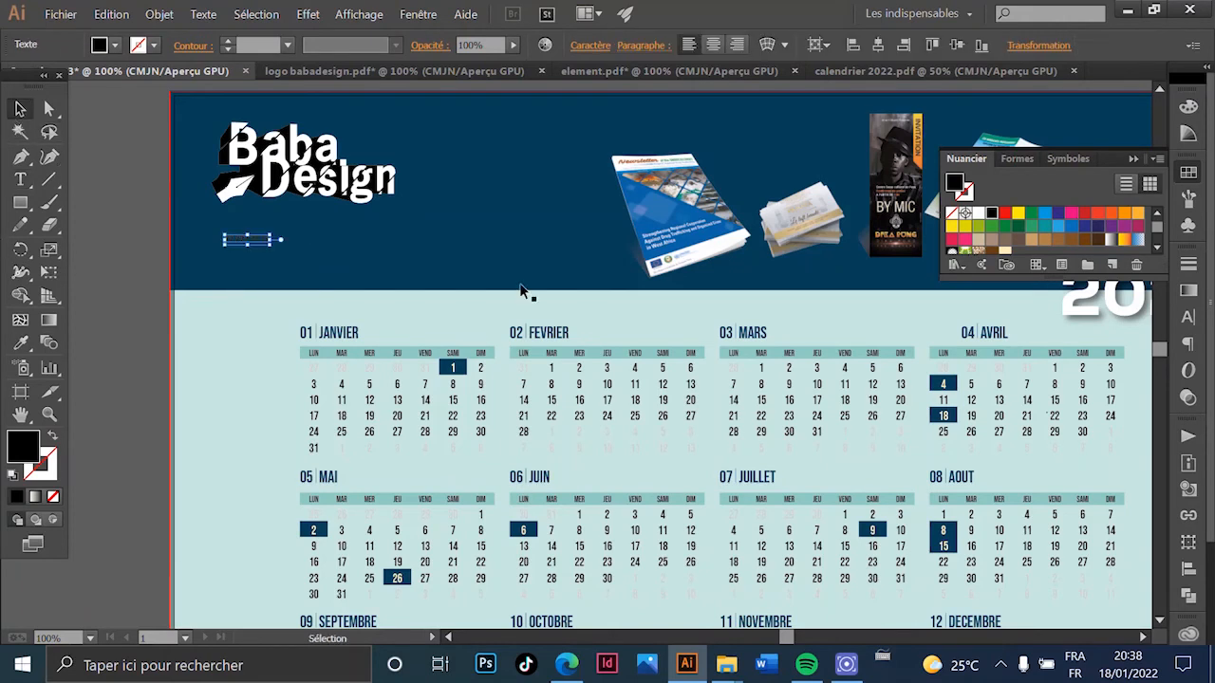
drag(272, 245, 392, 249)
click(978, 214)
key(ctrl+z)
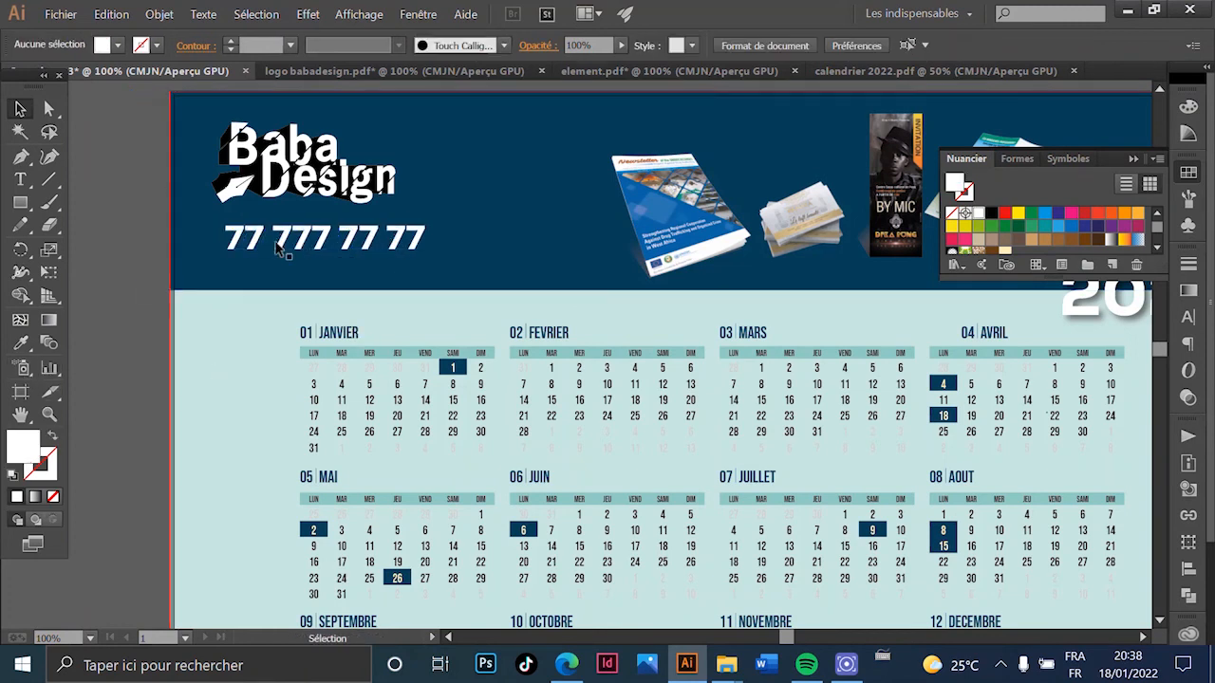
click(408, 239)
drag(426, 239, 370, 239)
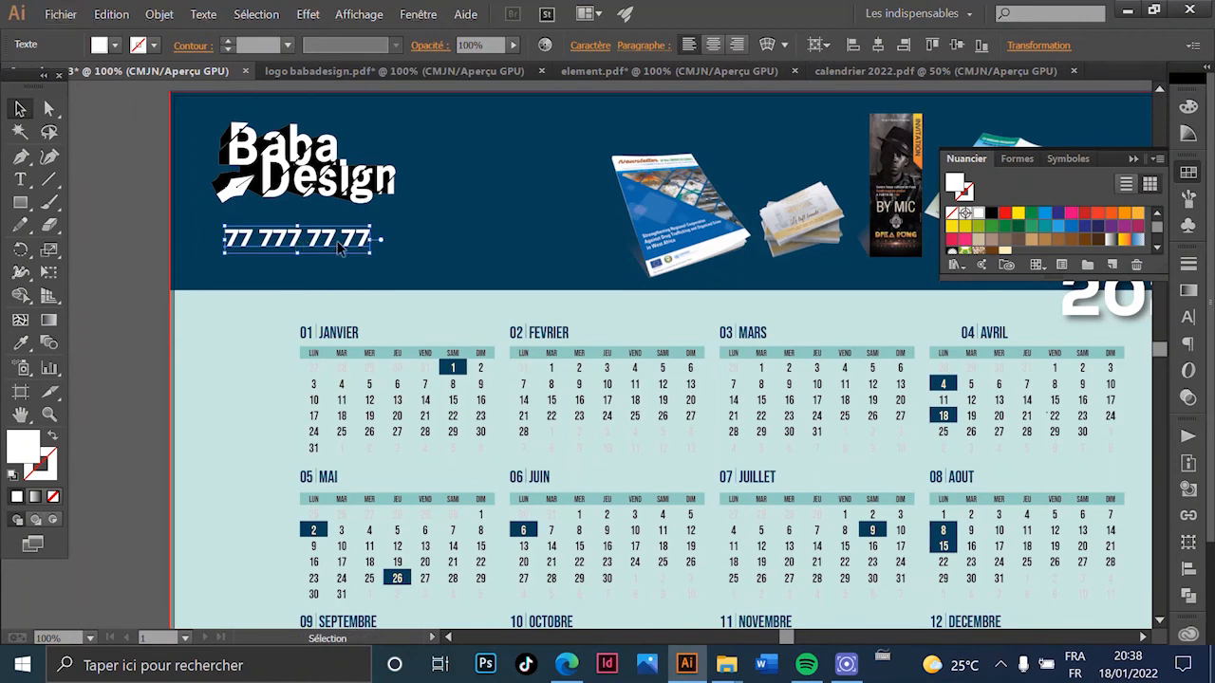
- Append the e-mail address to the contact line and shrink it to fit the banner
double_click(337, 240)
key(ctrl+a)
click(376, 233)
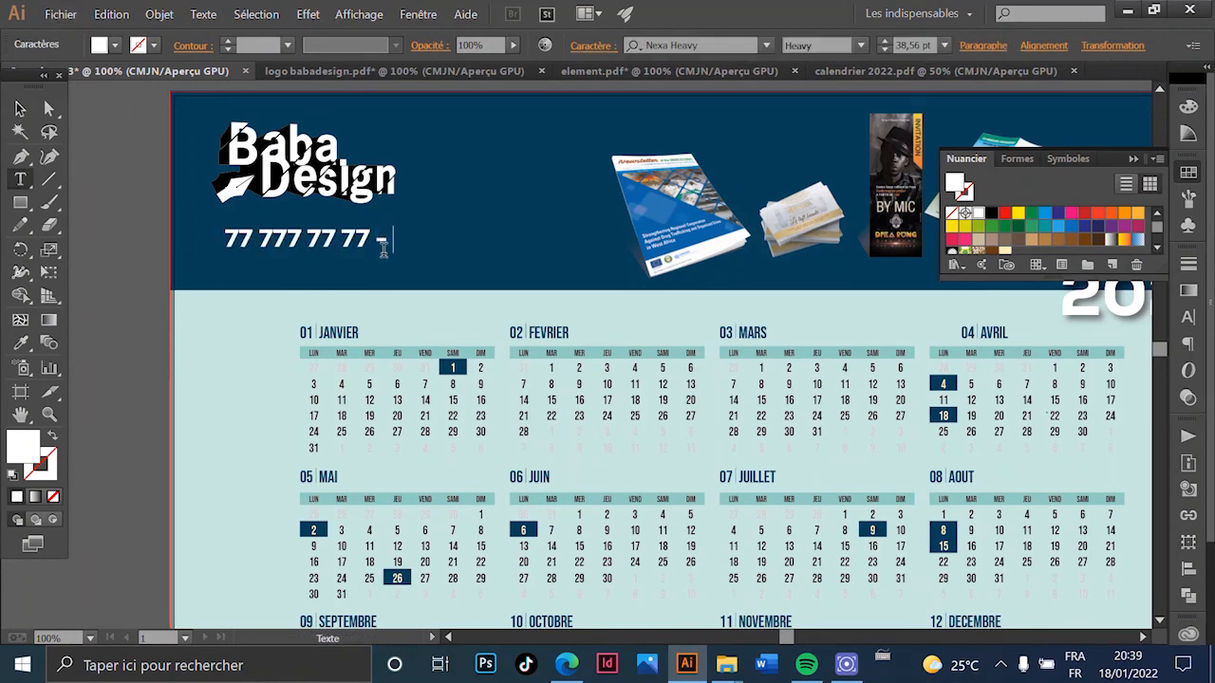
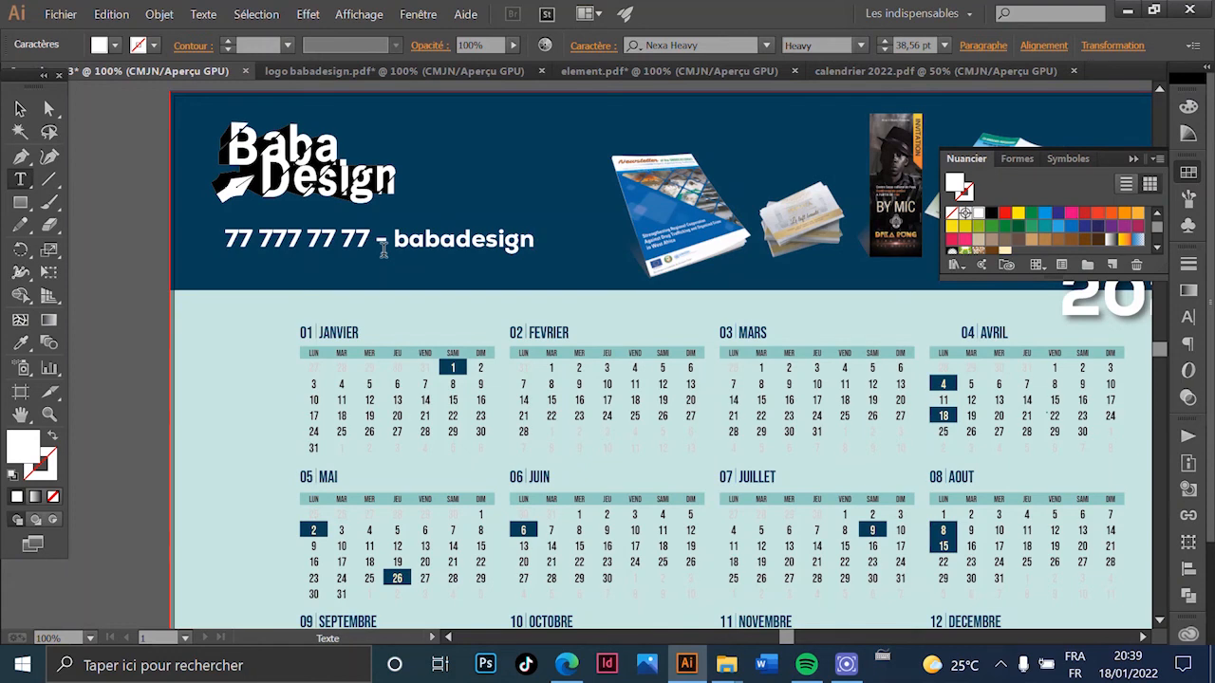
key(Left)
key(Left)
key(Left)
key(Left)
key(Left)
key(Left)
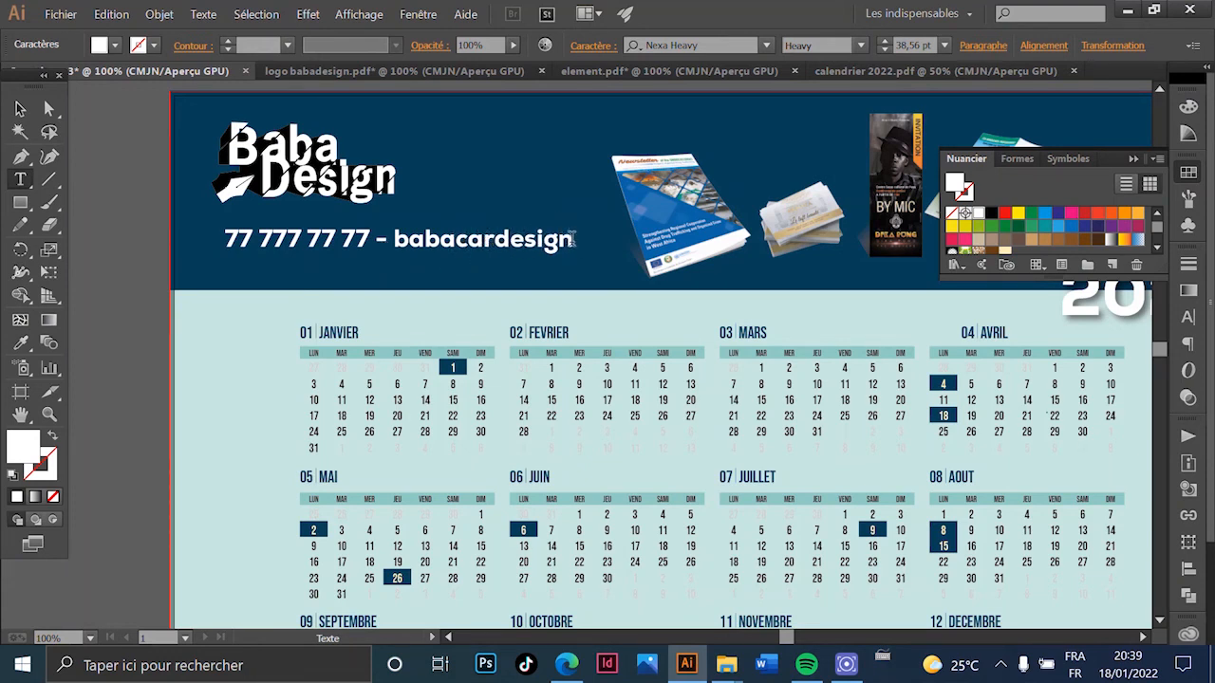
key(End)
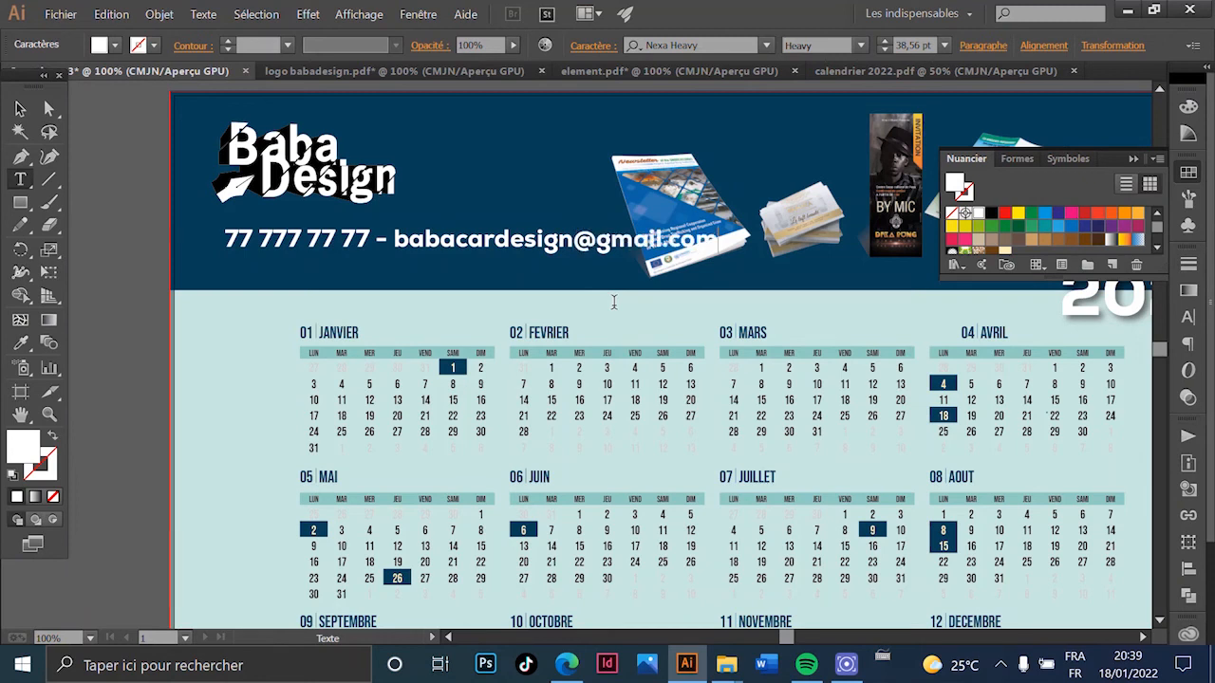
key(Escape)
click(707, 242)
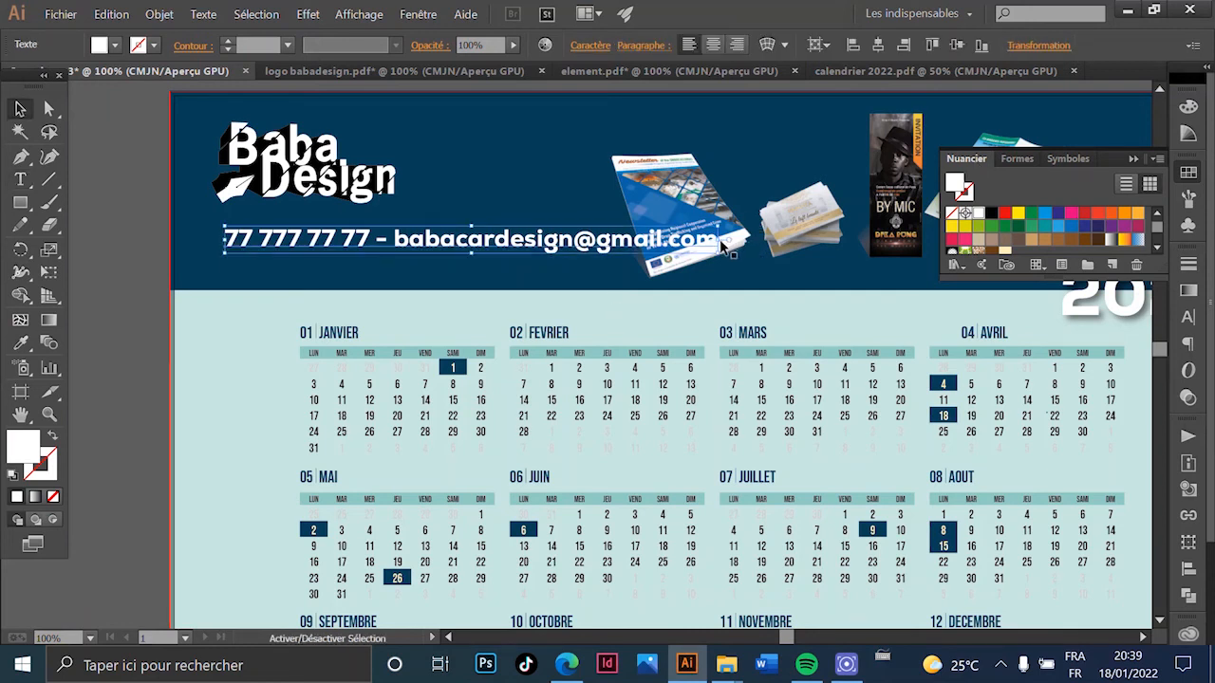
drag(721, 243, 583, 239)
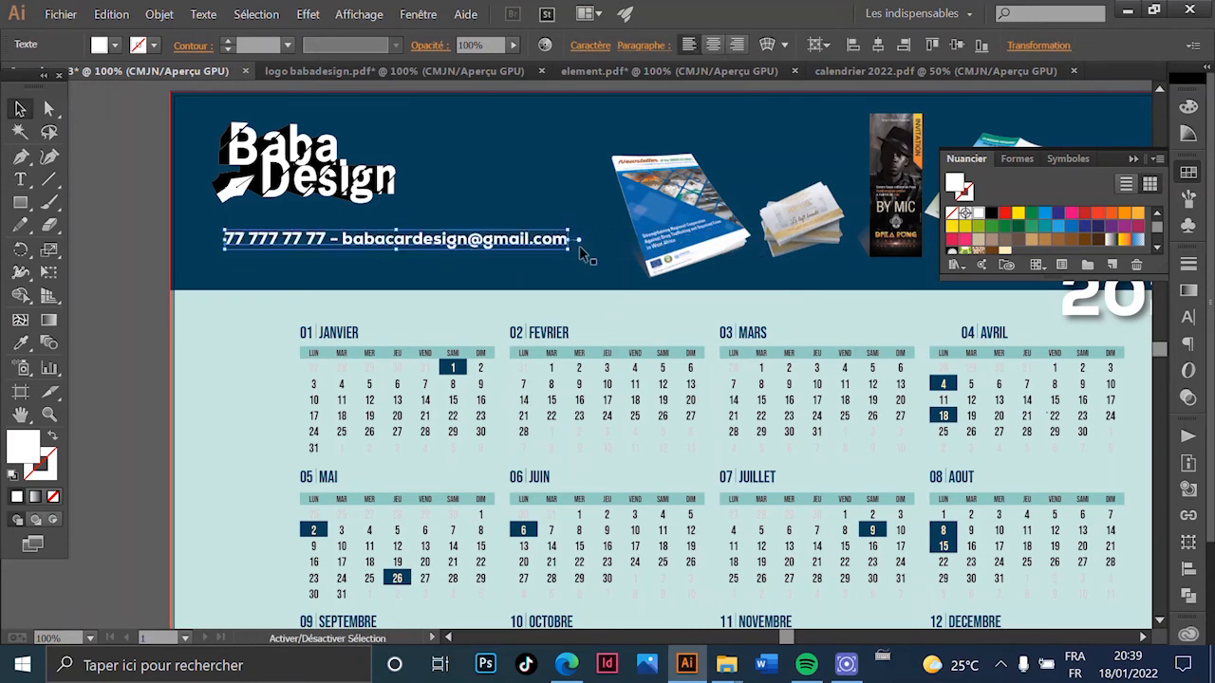
scroll(420, 291, down, 1)
scroll(421, 290, down, 2)
drag(435, 318, 314, 255)
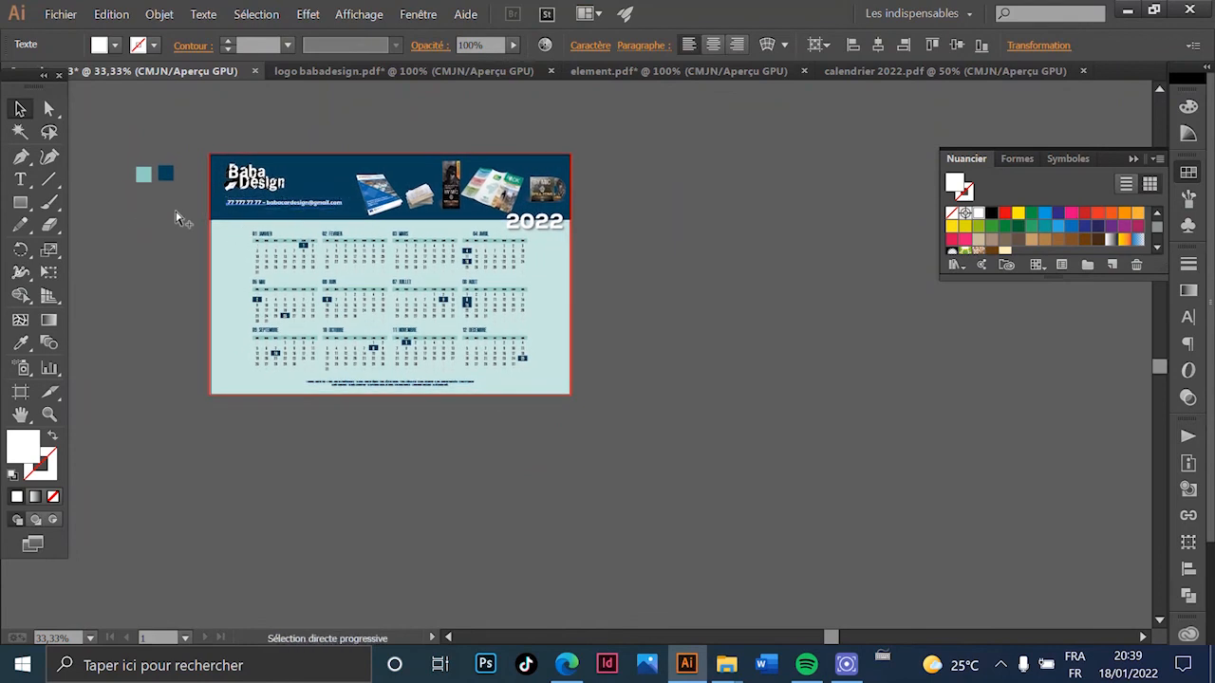
- Eyedrop the light teal swatch onto the contact line and zoom in to check it
scroll(365, 209, up, 2)
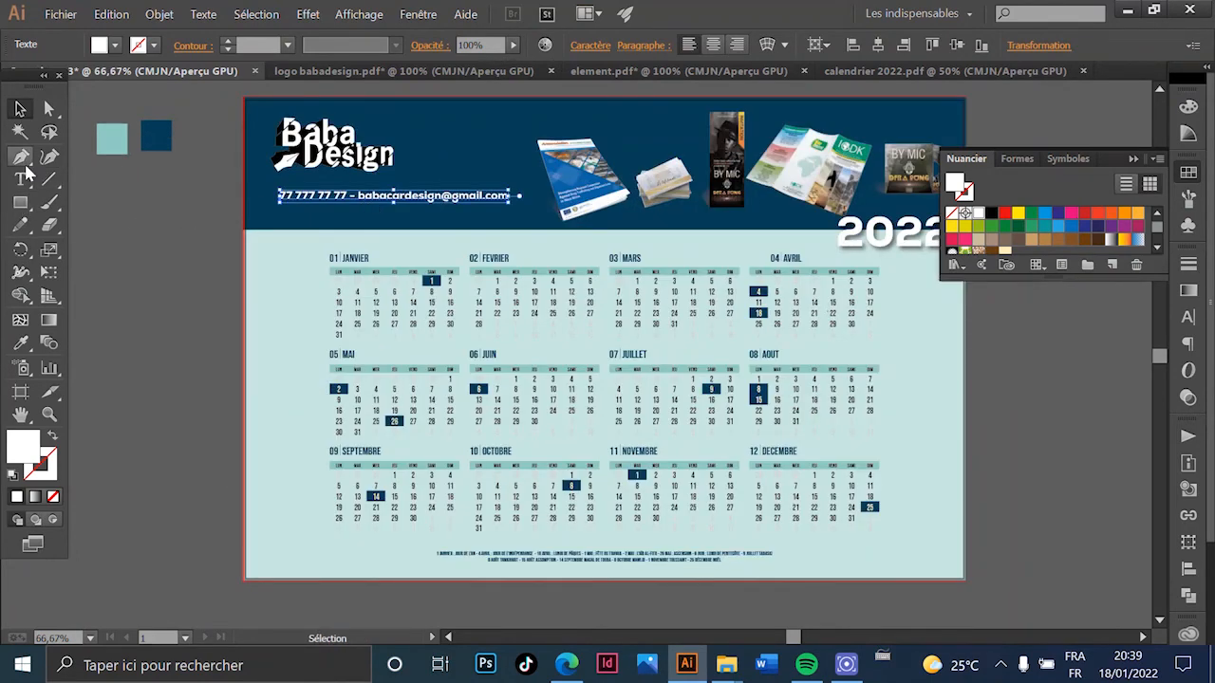
click(21, 343)
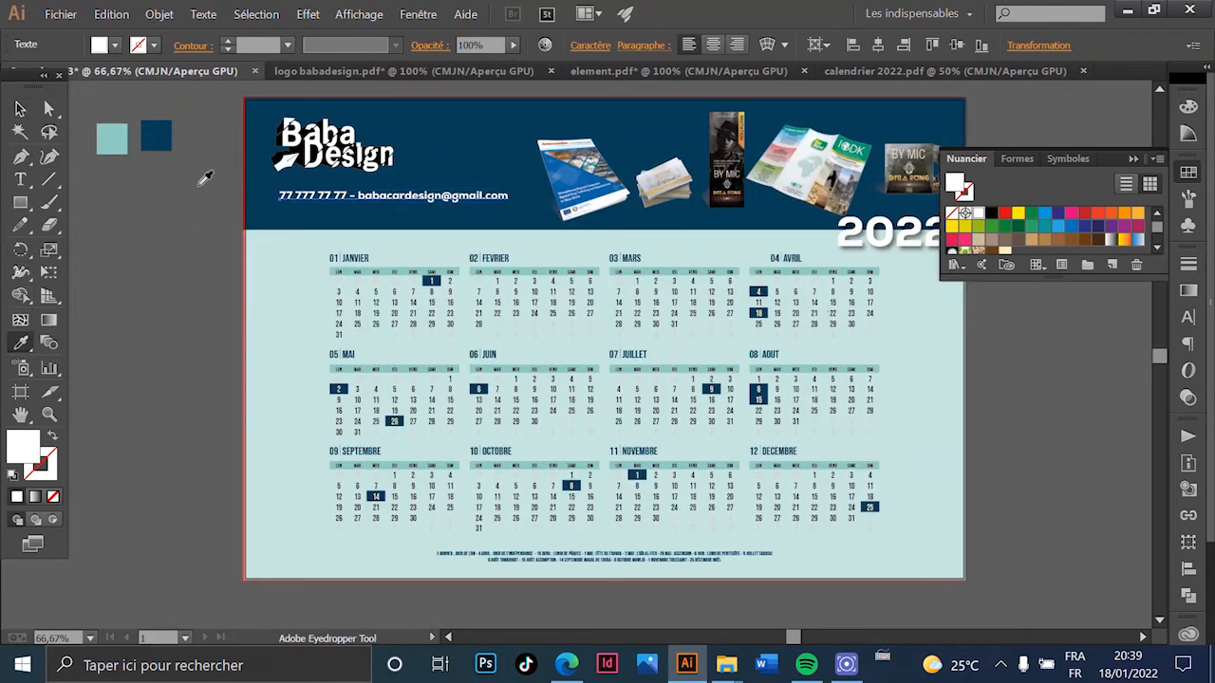
click(132, 143)
click(125, 138)
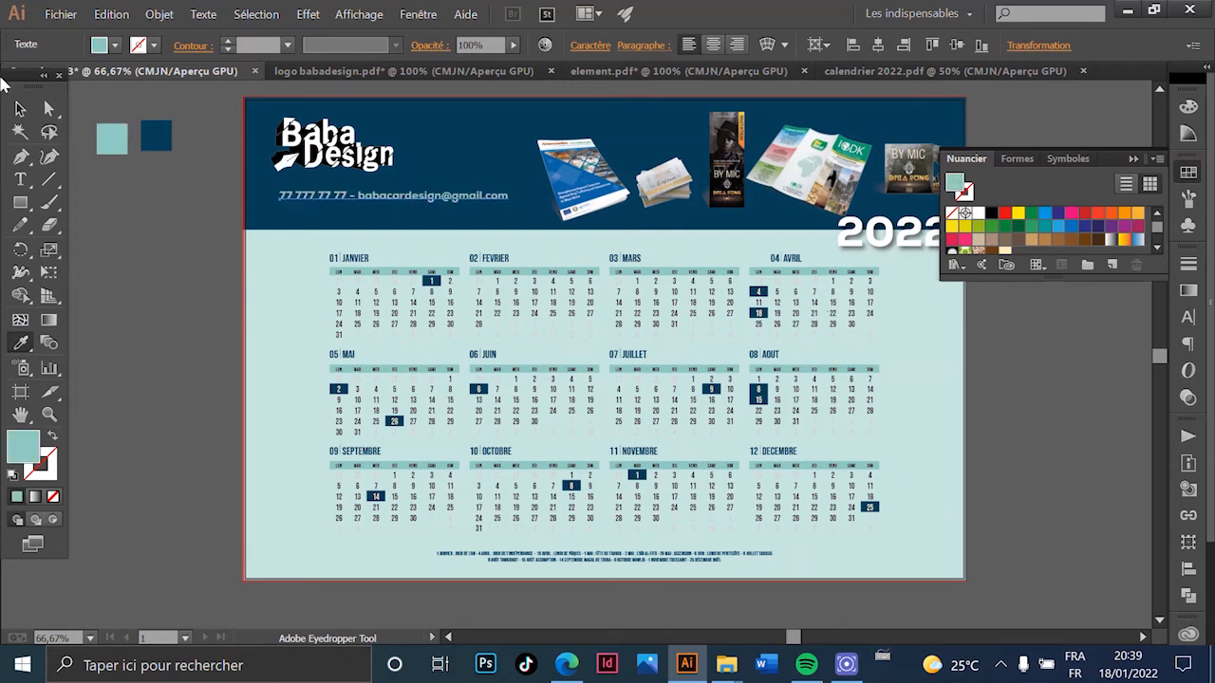
click(20, 110)
click(166, 298)
scroll(345, 294, up, 2)
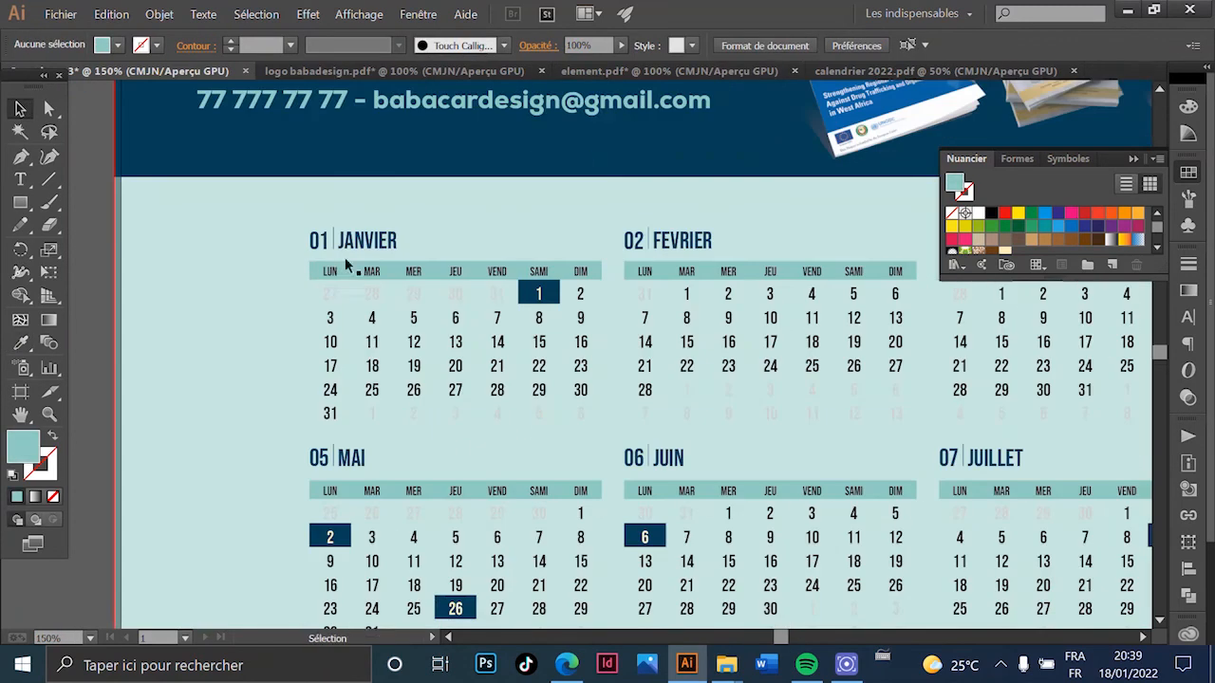
scroll(335, 178, down, 2)
drag(500, 137, 313, 305)
scroll(642, 365, down, 1)
drag(637, 437, 683, 339)
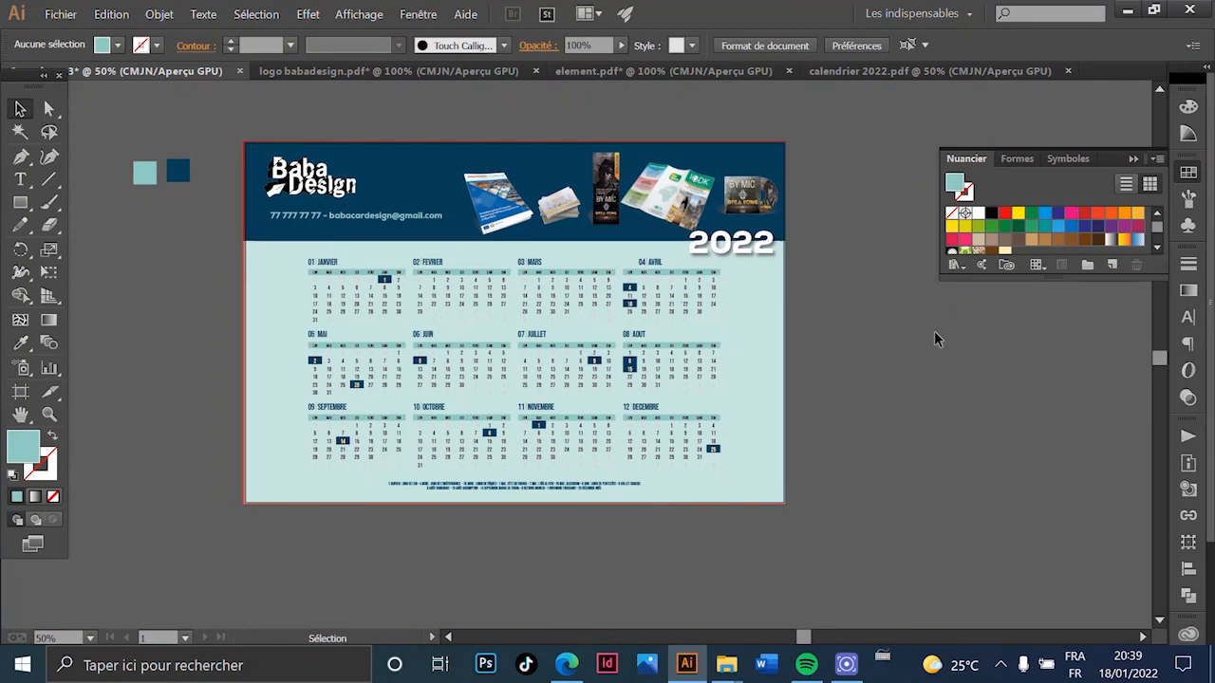